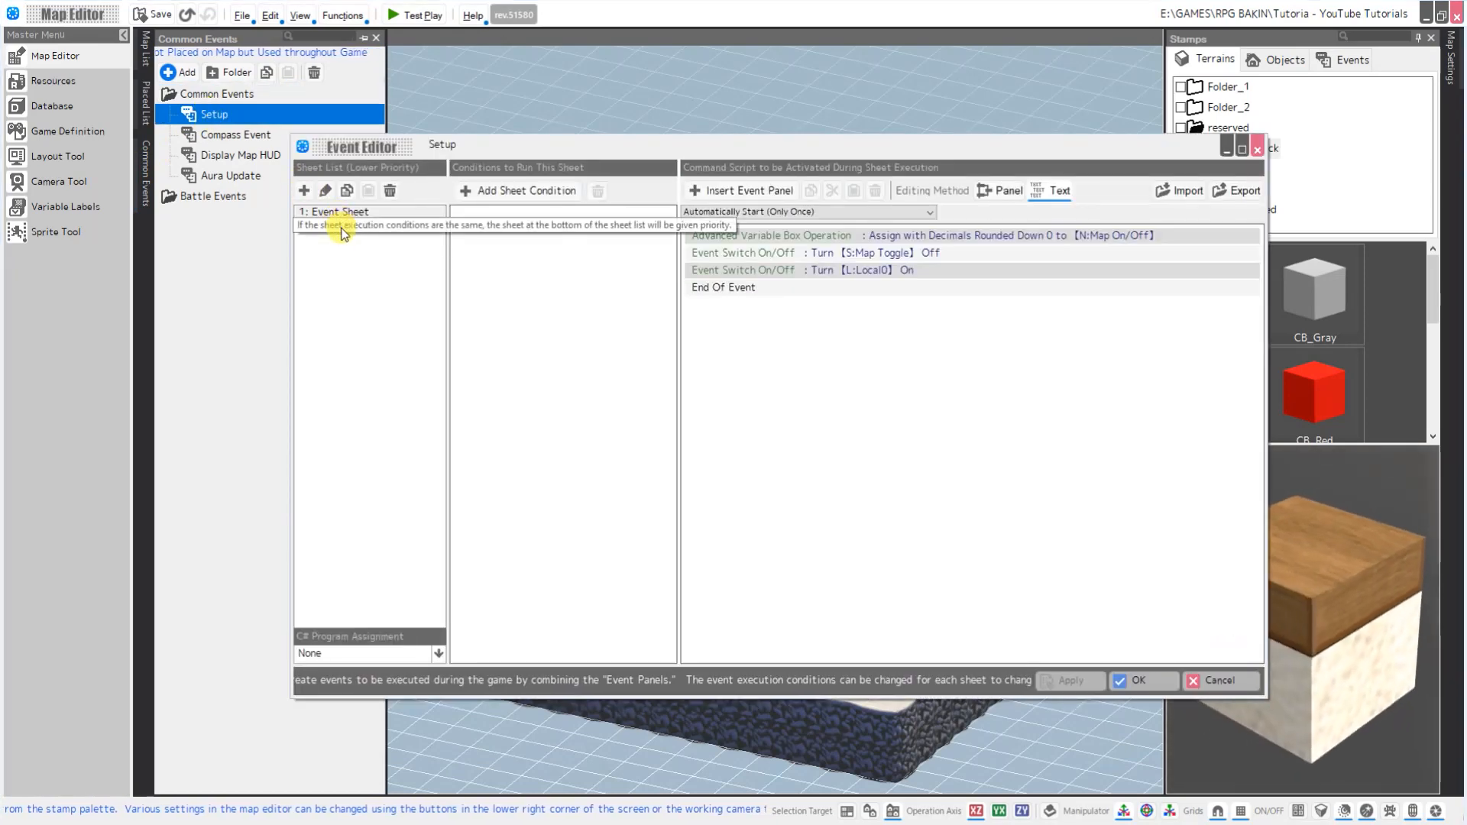
Examine the Player X coordinate assignment on the Setup event's second sheet in panel view
{"action": "left_click", "coordinate": [340, 226]}
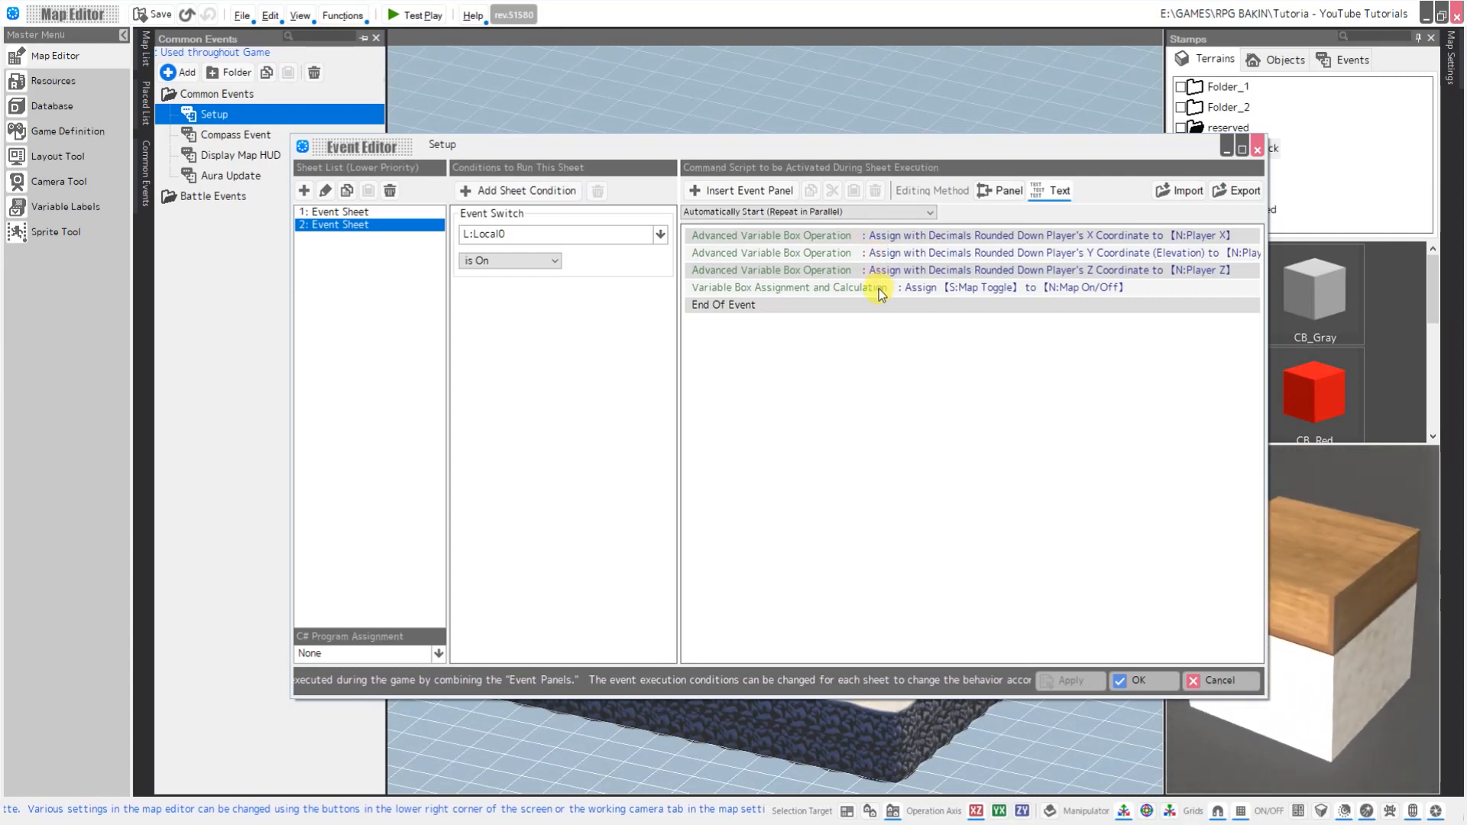
{"action": "left_click", "coordinate": [823, 288]}
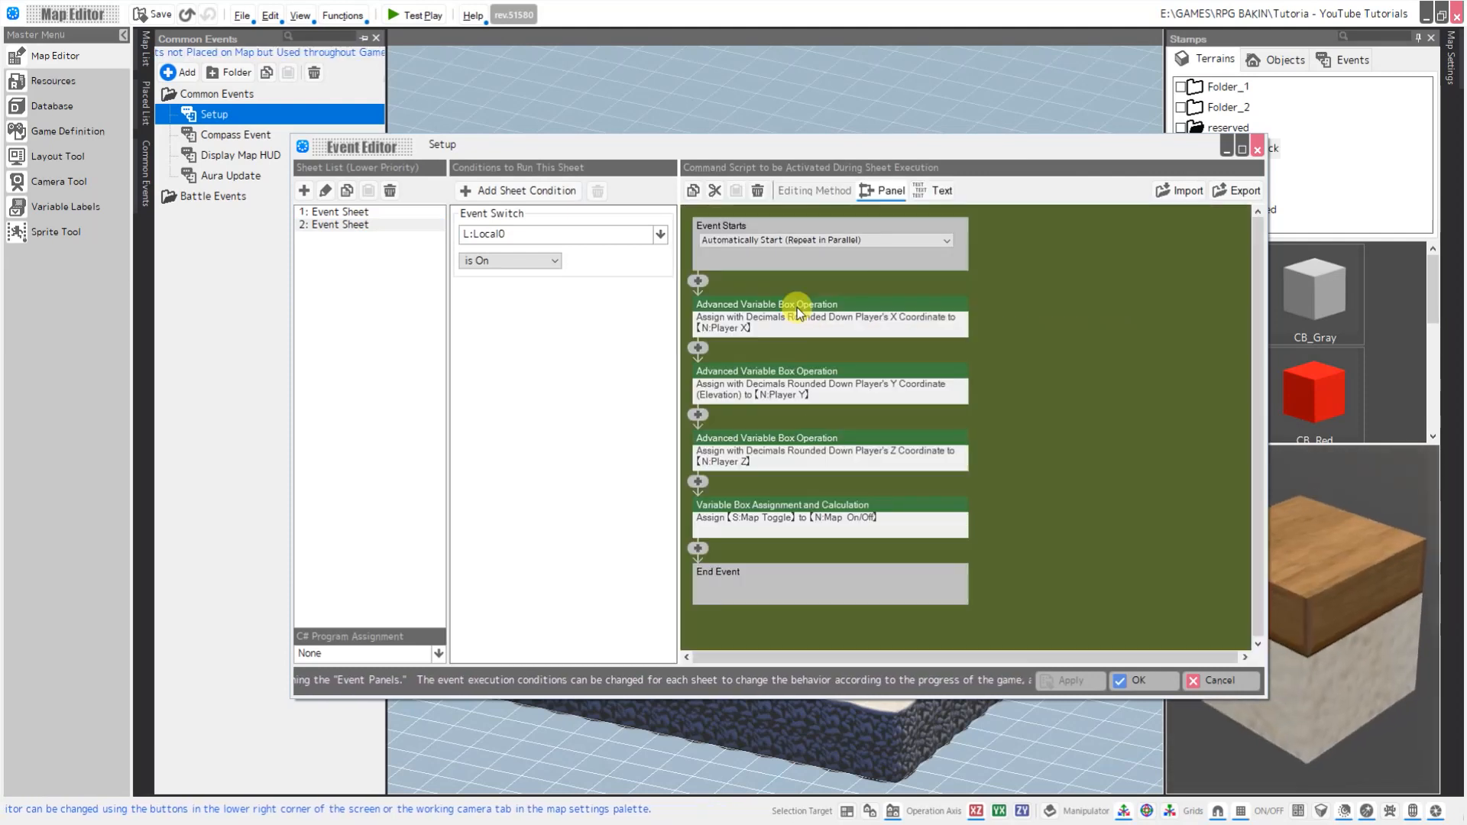
{"action": "left_click", "coordinate": [798, 307]}
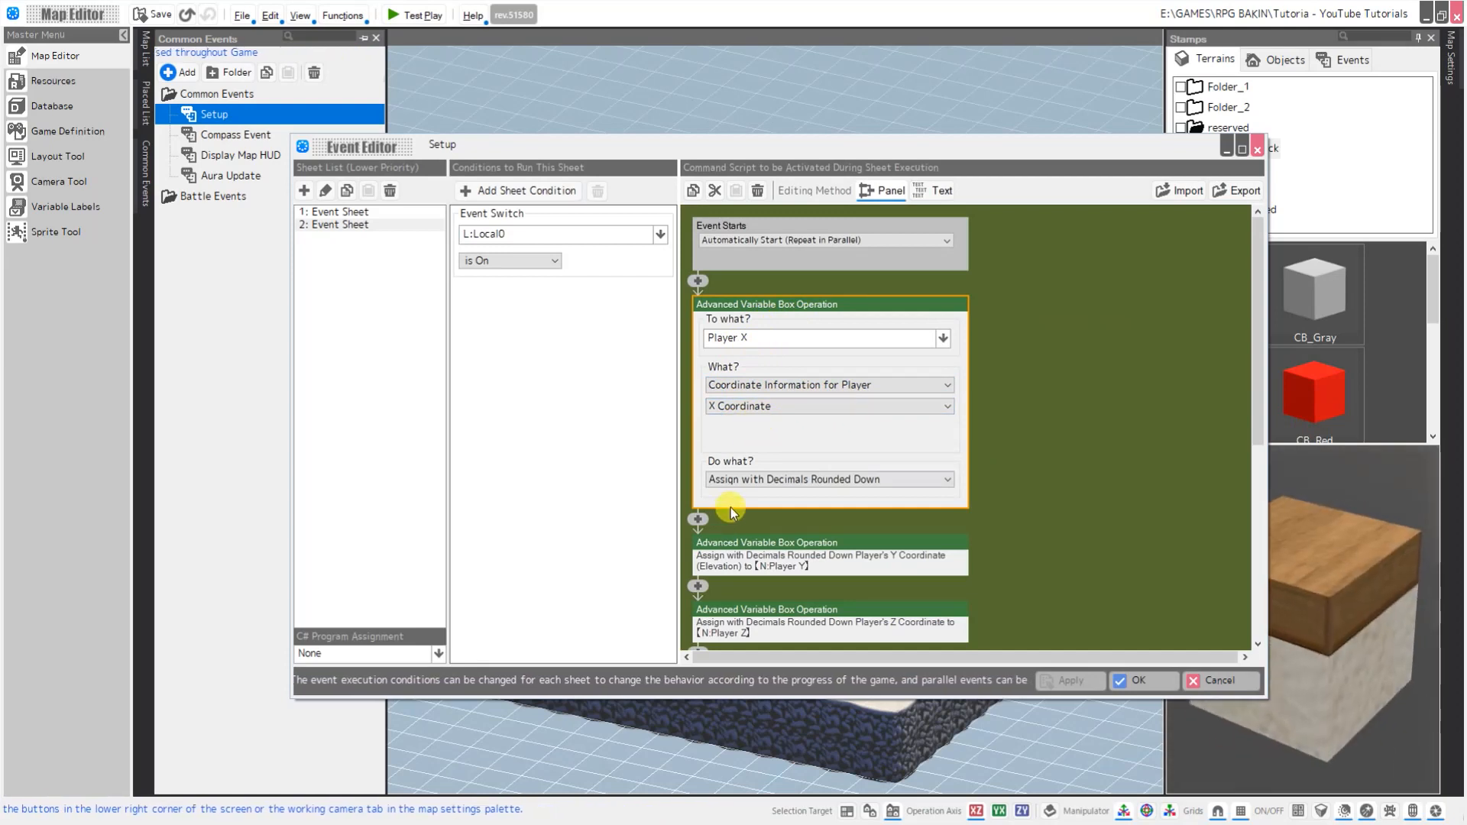
{"action": "left_click", "coordinate": [762, 480]}
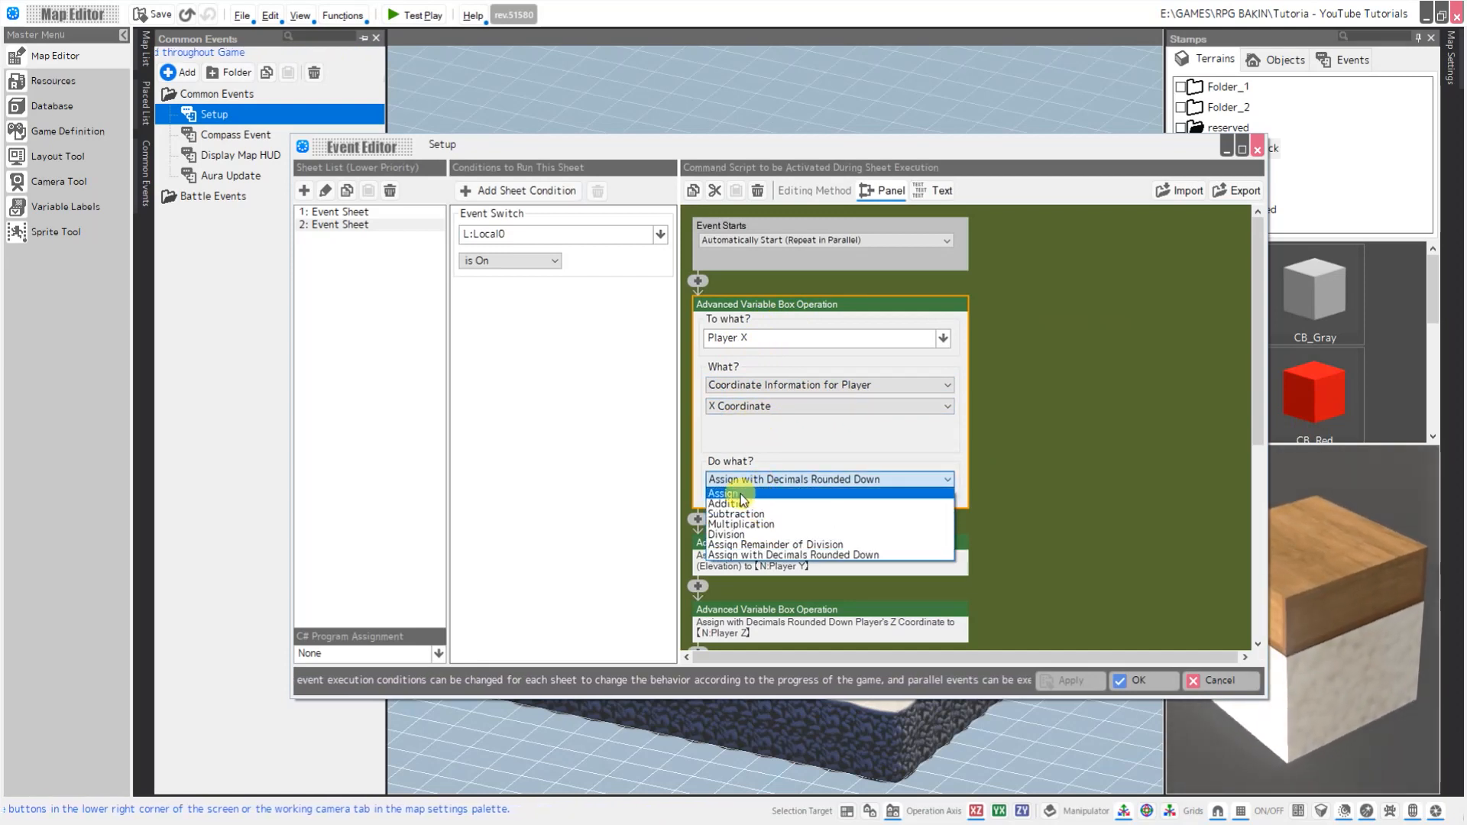
{"action": "left_click", "coordinate": [743, 495]}
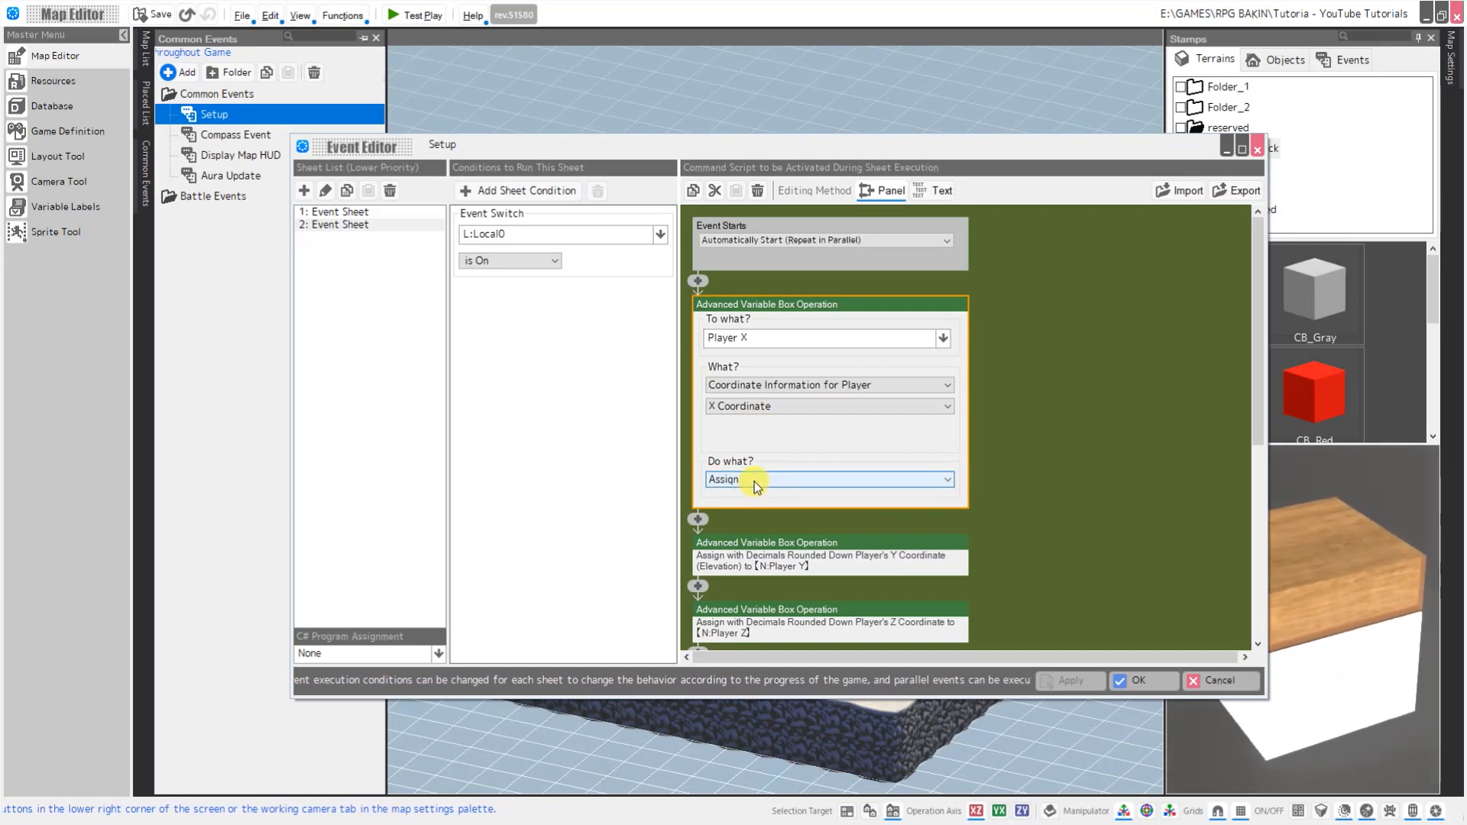
{"action": "left_click", "coordinate": [754, 482]}
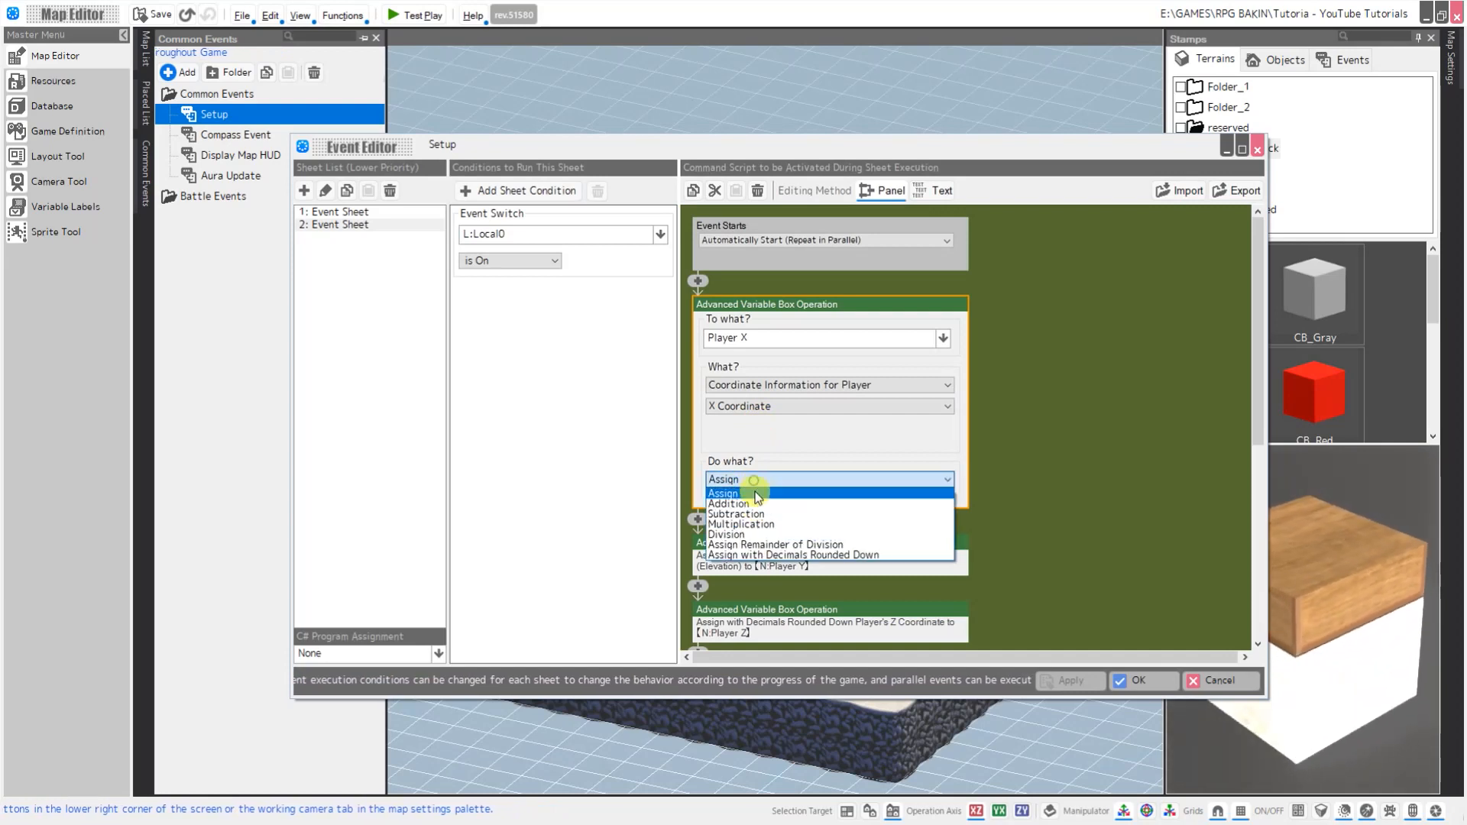
{"action": "left_click", "coordinate": [815, 556]}
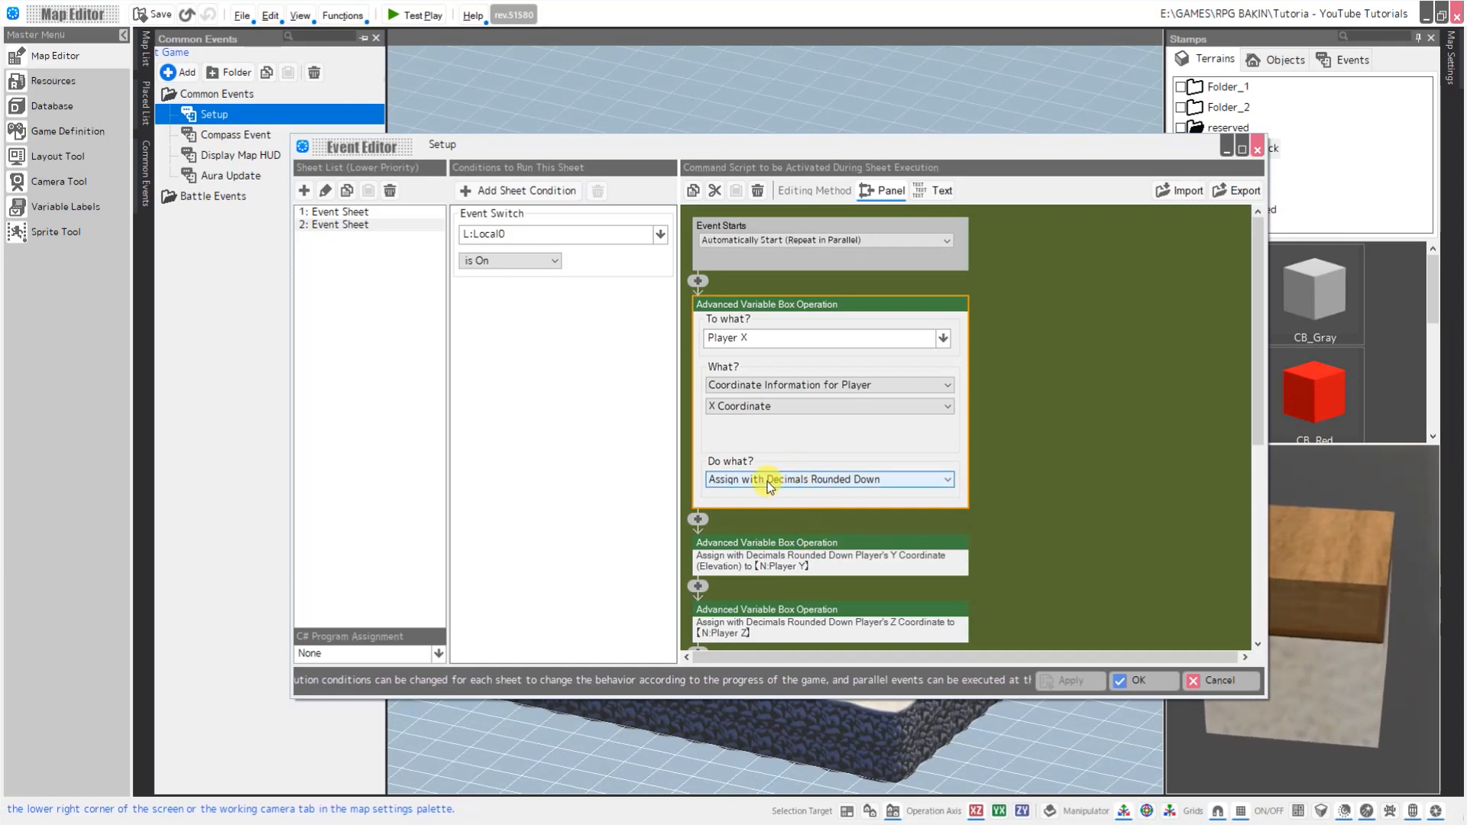
Review the Player Y and Player Z coordinate assignments on the second sheet, and close the Setup event with its contents accepted
{"action": "left_click", "coordinate": [885, 553]}
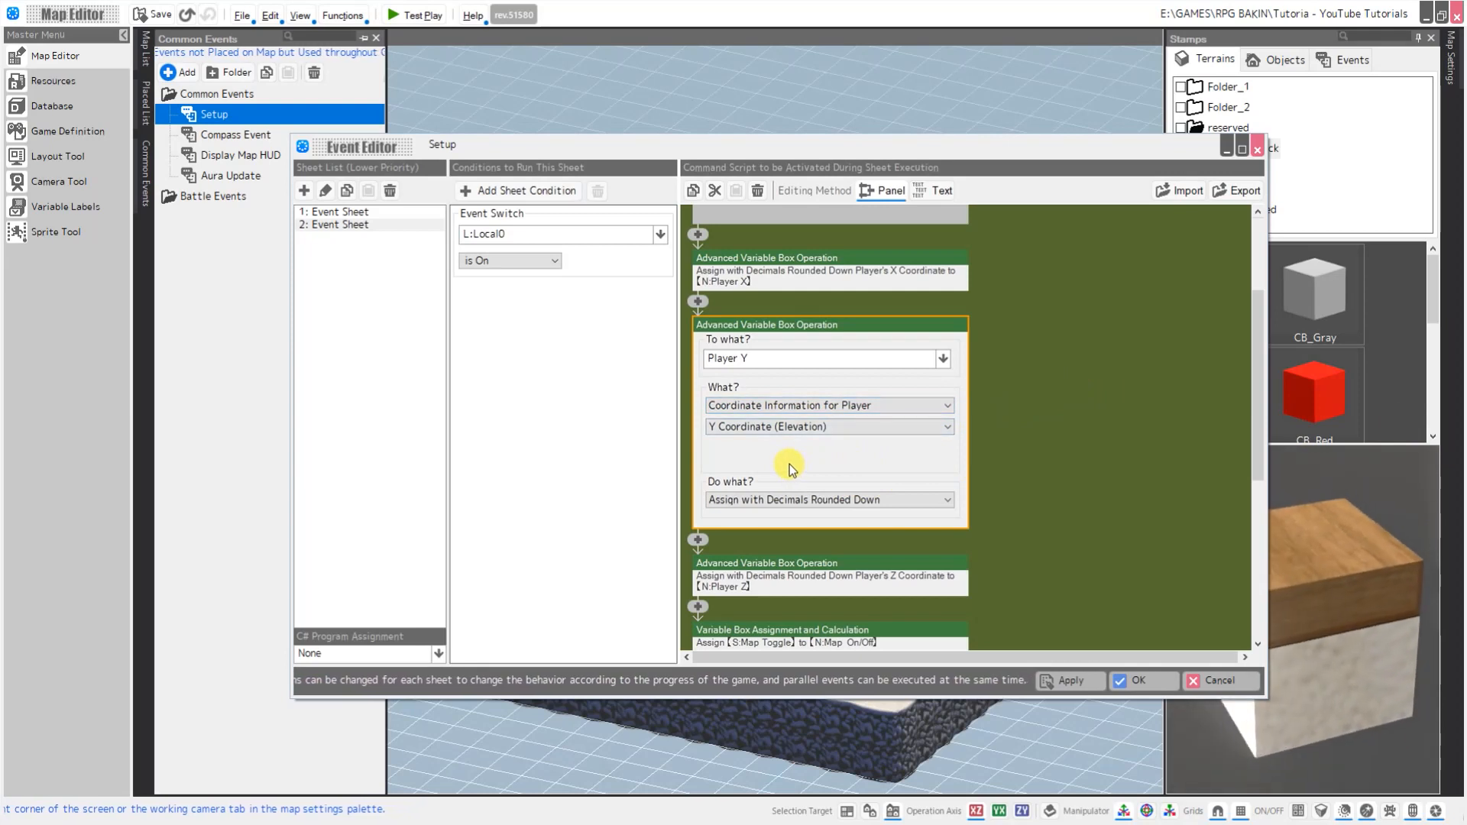
{"action": "left_click", "coordinate": [869, 569]}
{"action": "scroll", "coordinate": [1045, 495], "scroll_direction": "down", "scroll_amount": 3}
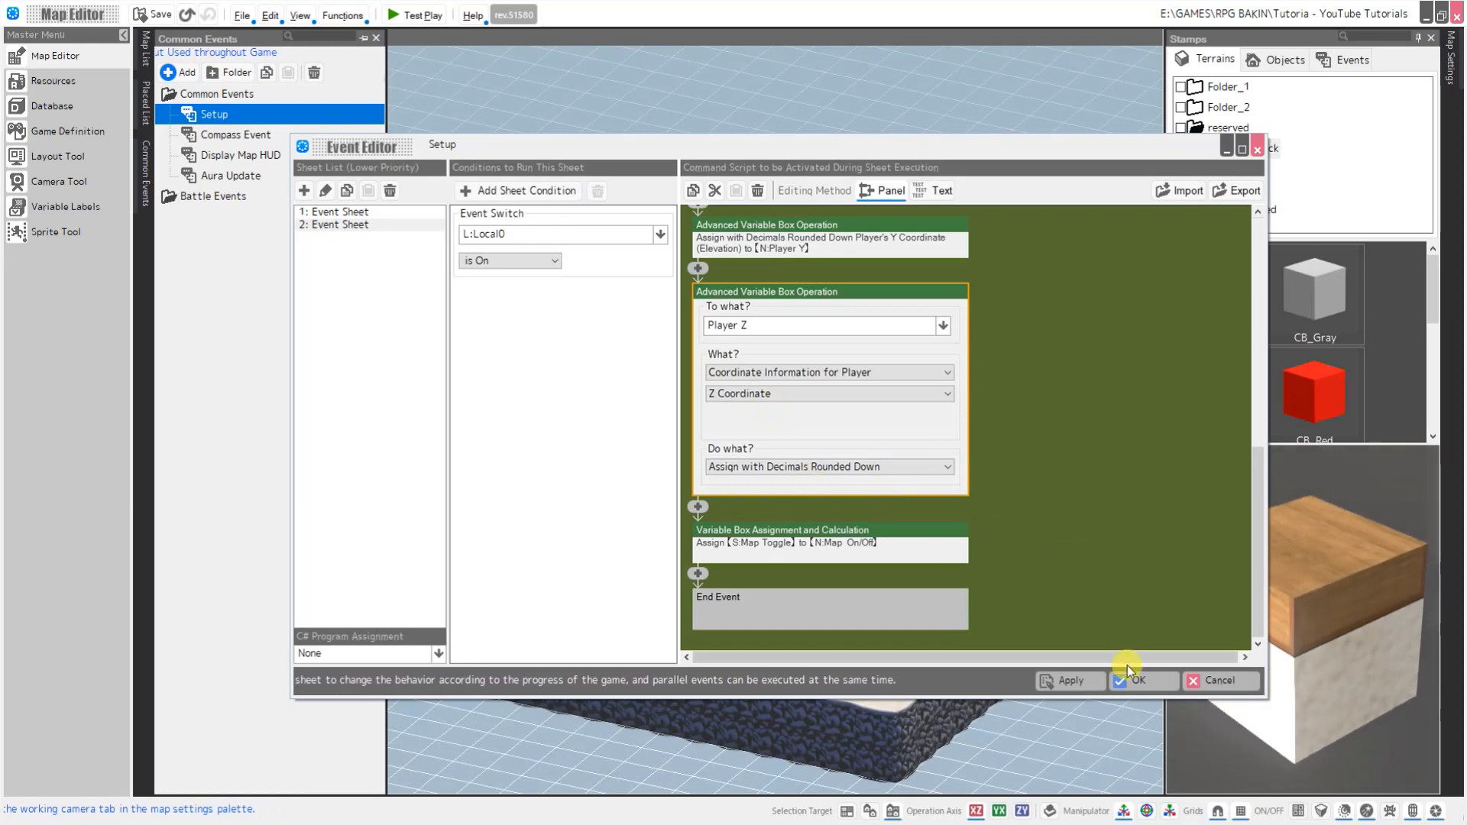
{"action": "left_click", "coordinate": [926, 191]}
{"action": "left_click", "coordinate": [1138, 680]}
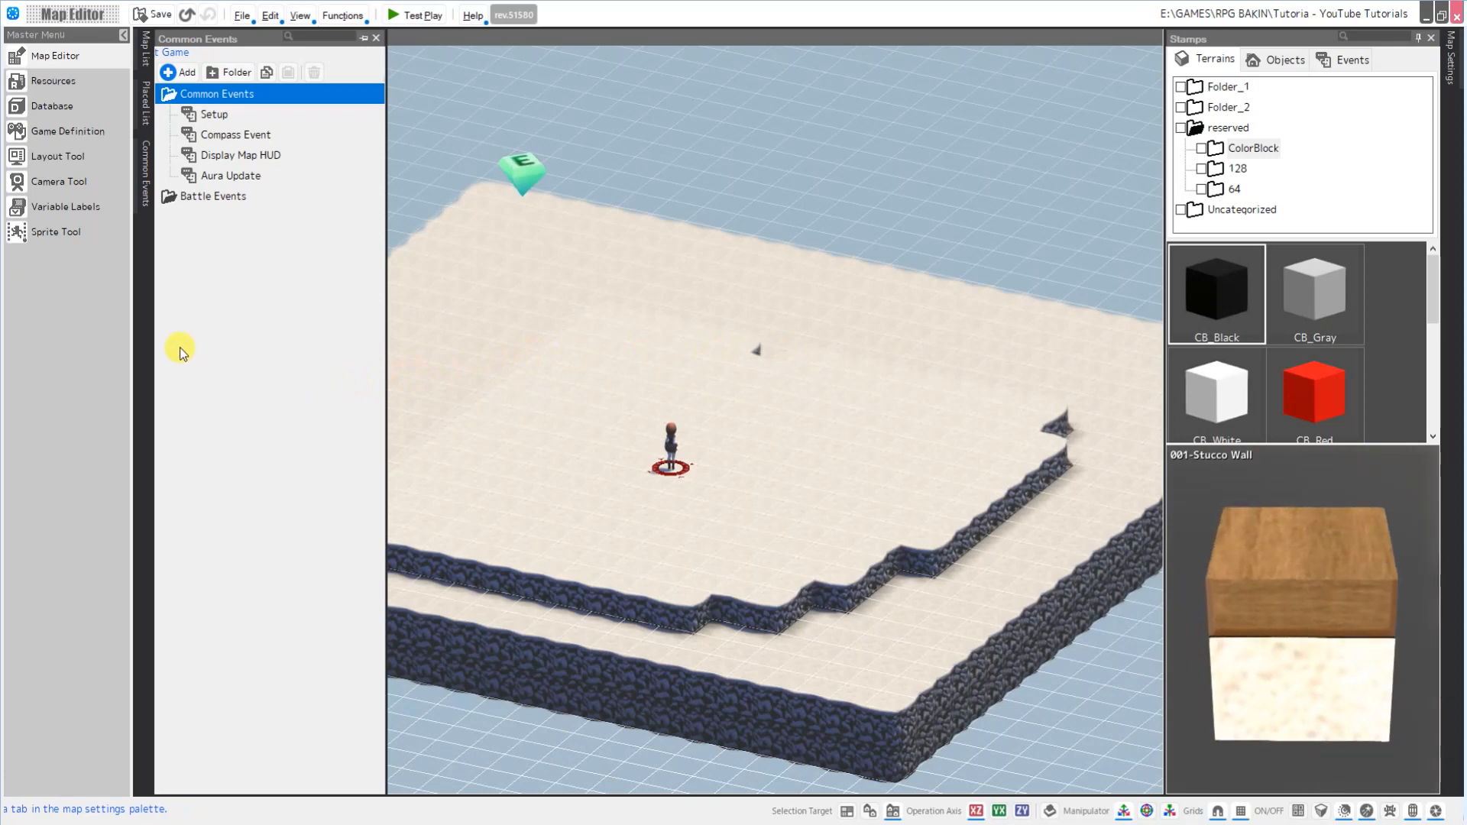
Open the Layout Tool and add a new free layout for events named "Map HUD"
{"action": "left_click", "coordinate": [44, 155]}
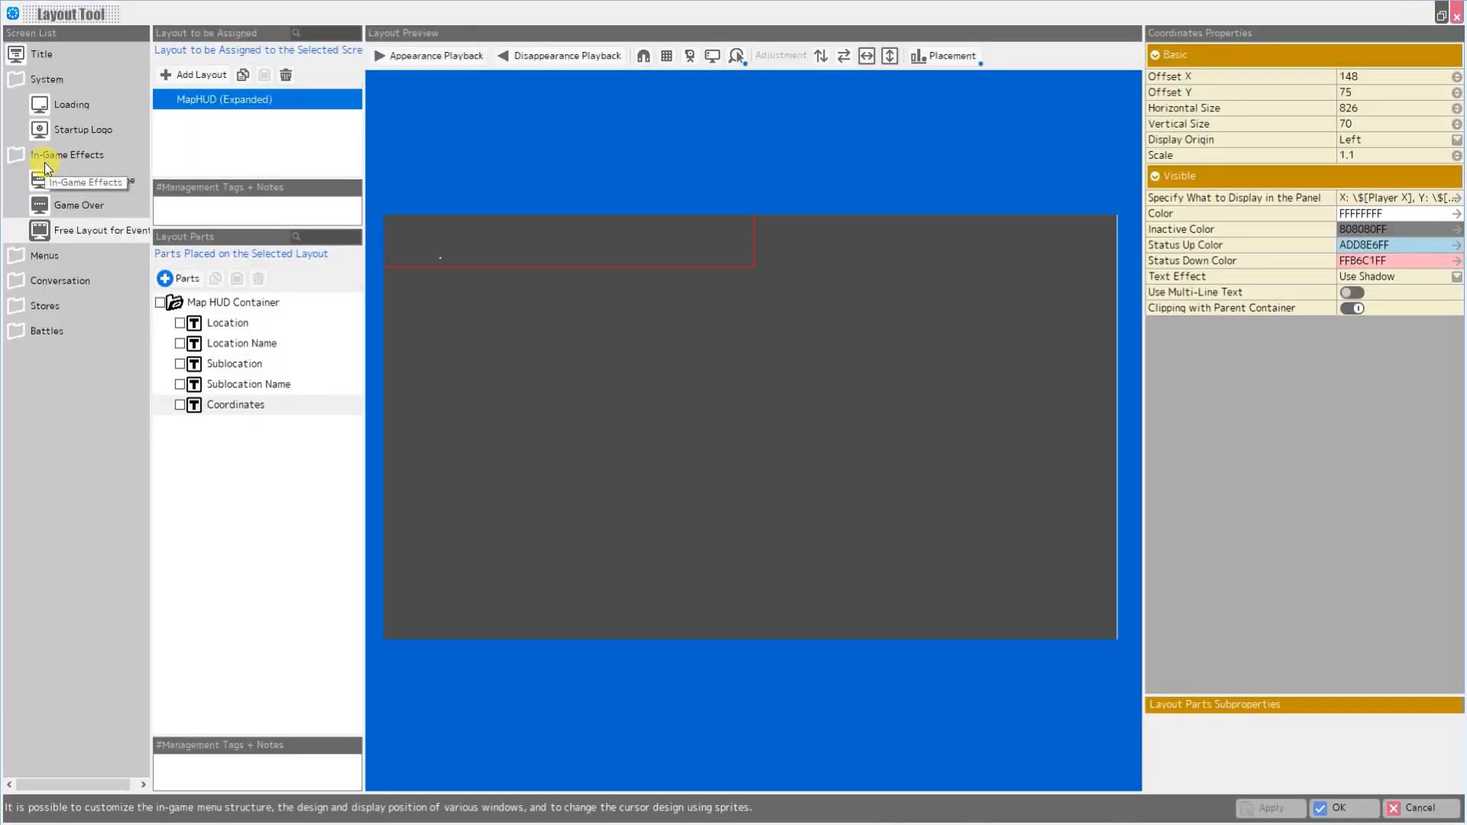
{"action": "left_click", "coordinate": [189, 75]}
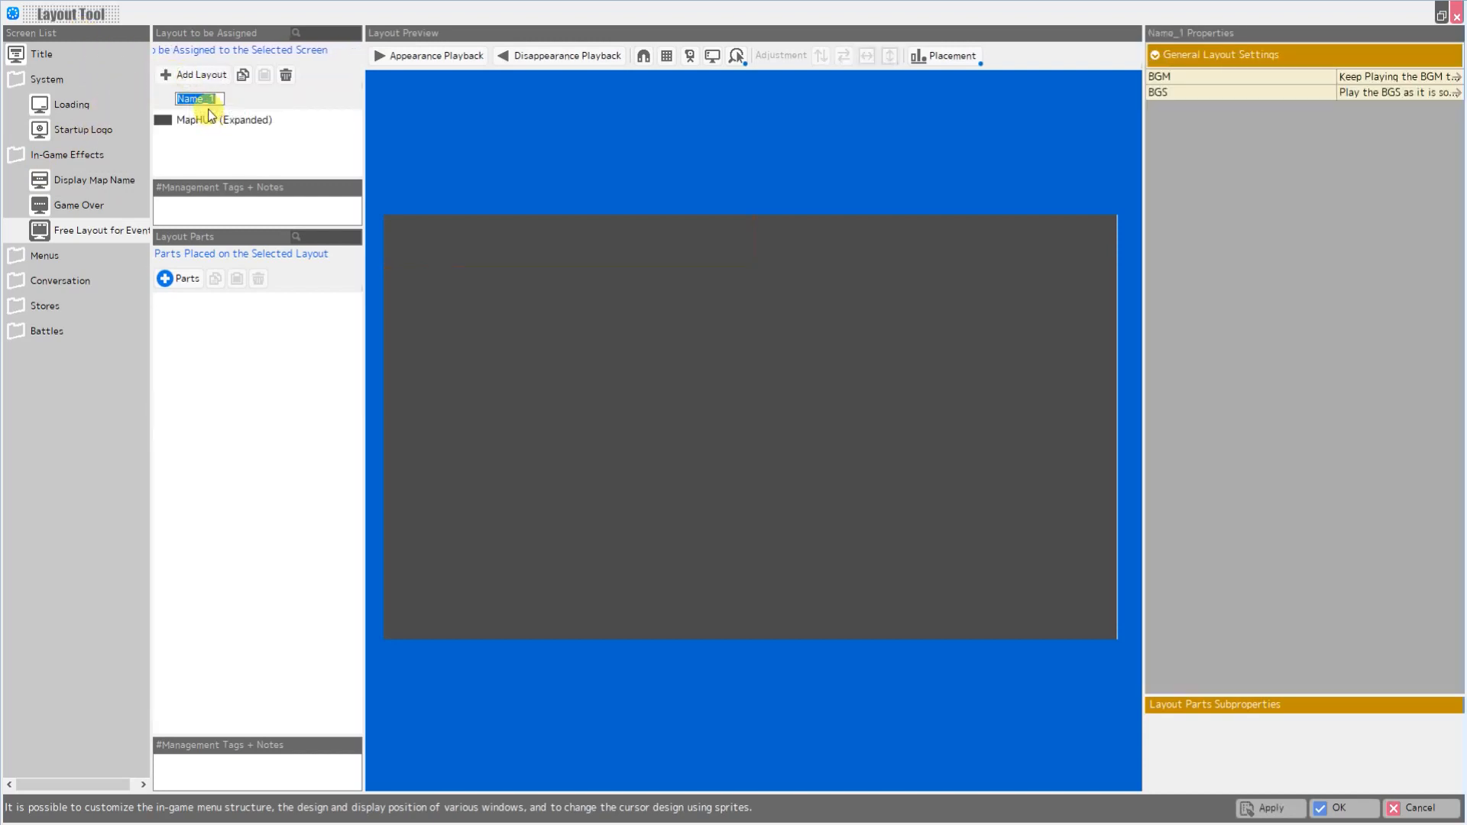
{"action": "type", "text": "Map H"}
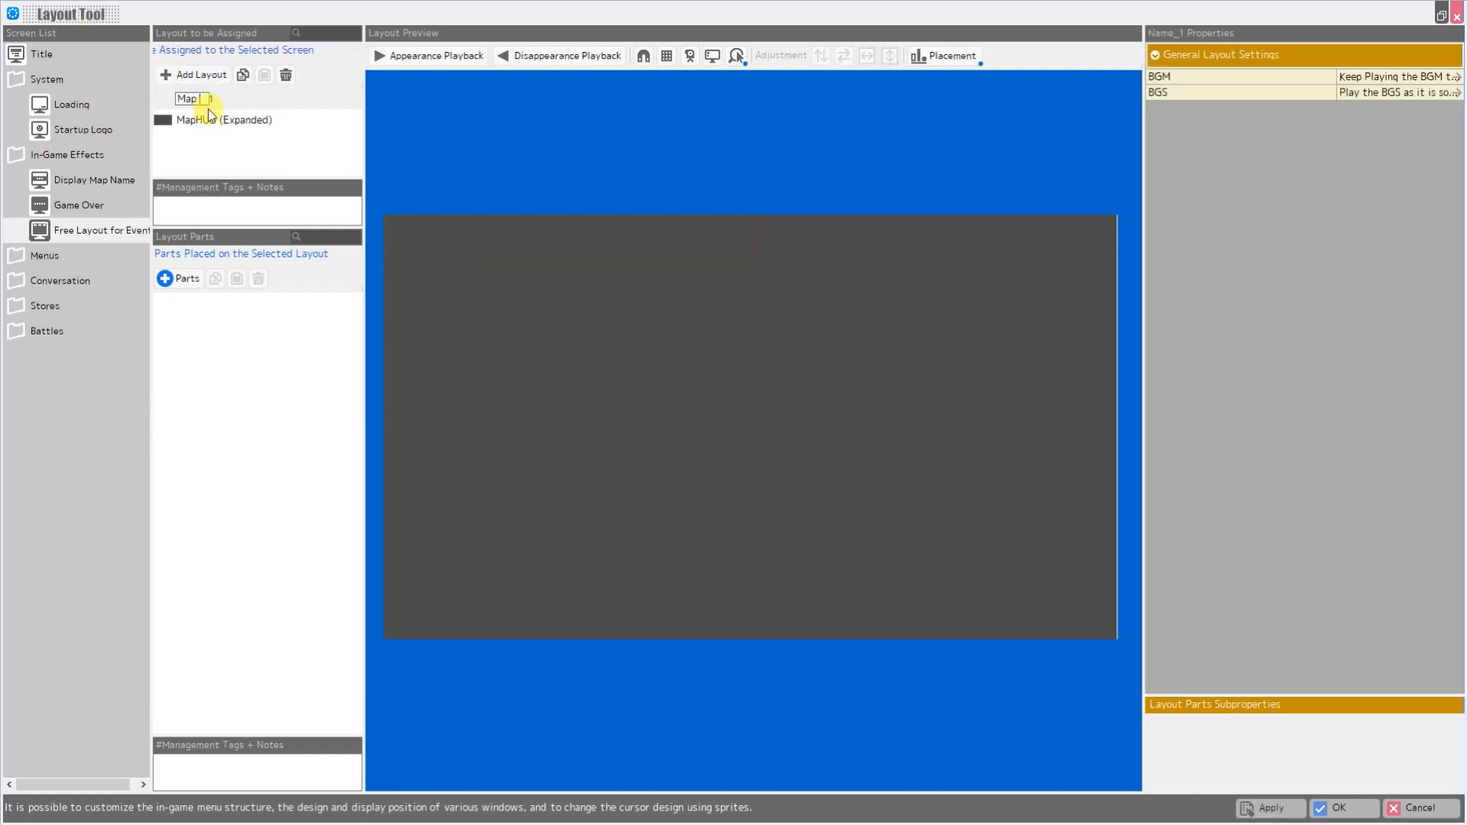
{"action": "type", "text": "UD"}
{"action": "key", "text": "Return"}
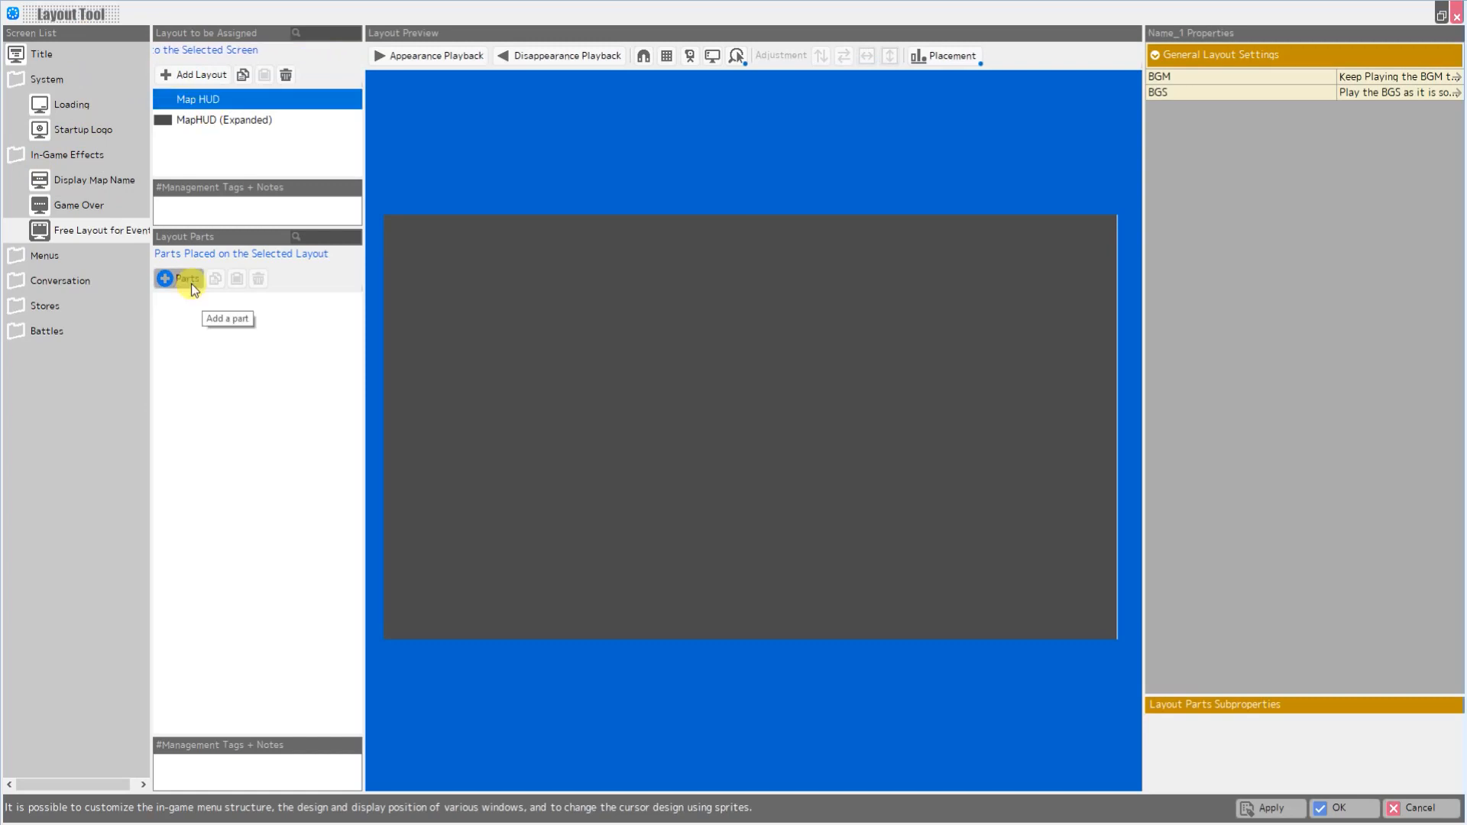
Add a Container for Rendering to the Map HUD layout
{"action": "left_click", "coordinate": [189, 280]}
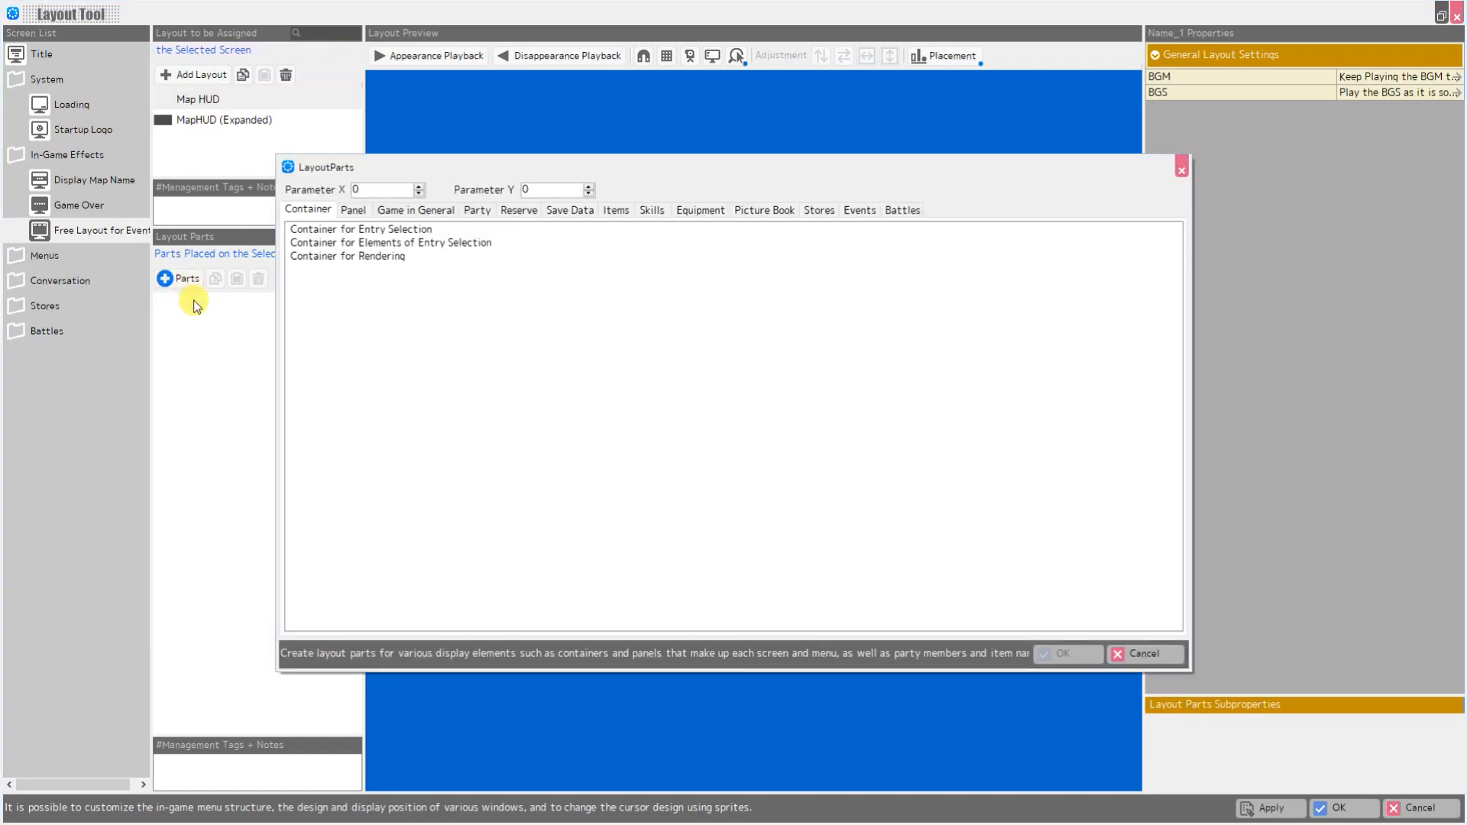
{"action": "left_click", "coordinate": [387, 256]}
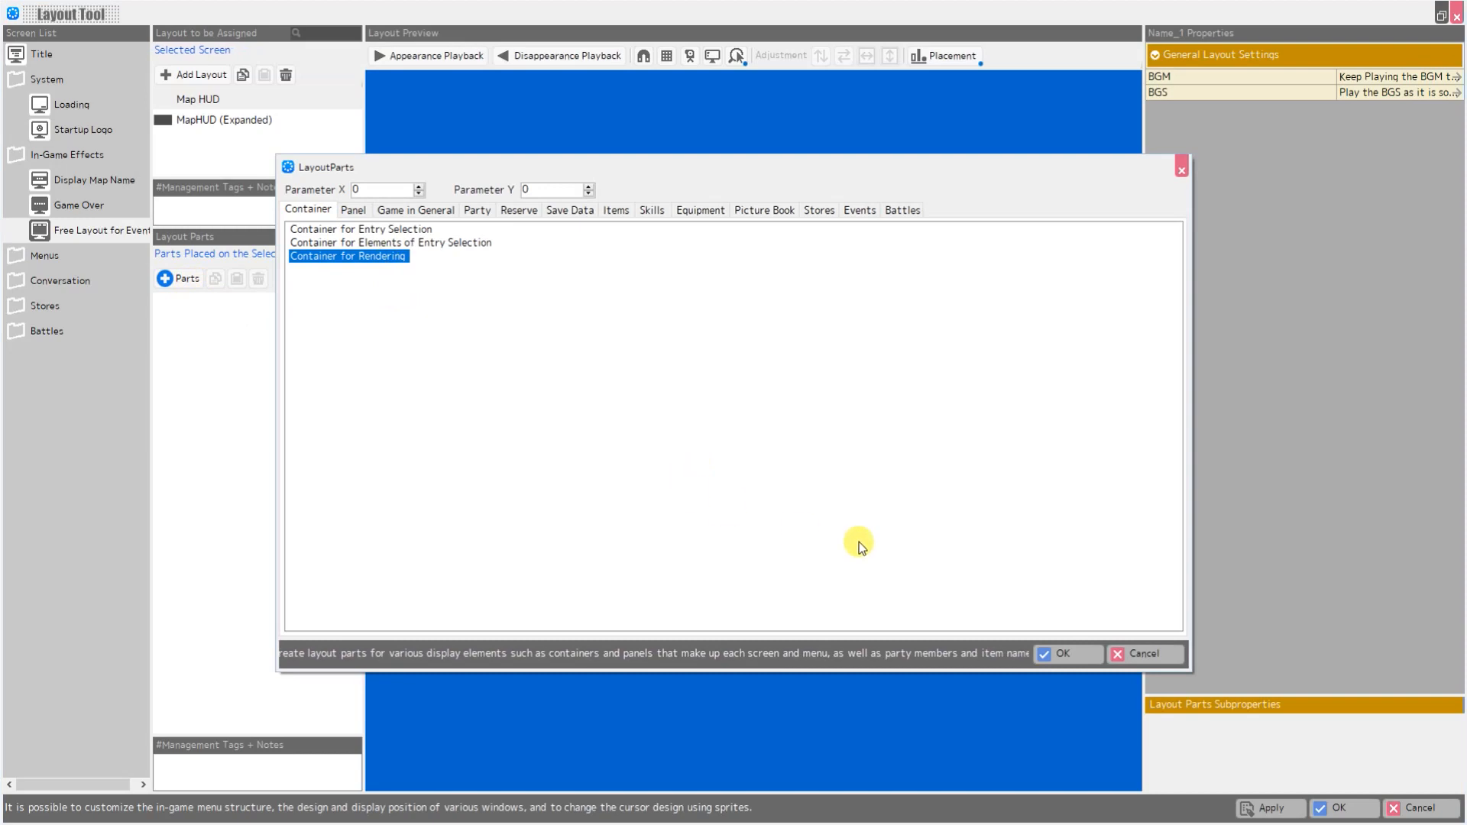
{"action": "left_click", "coordinate": [1066, 652]}
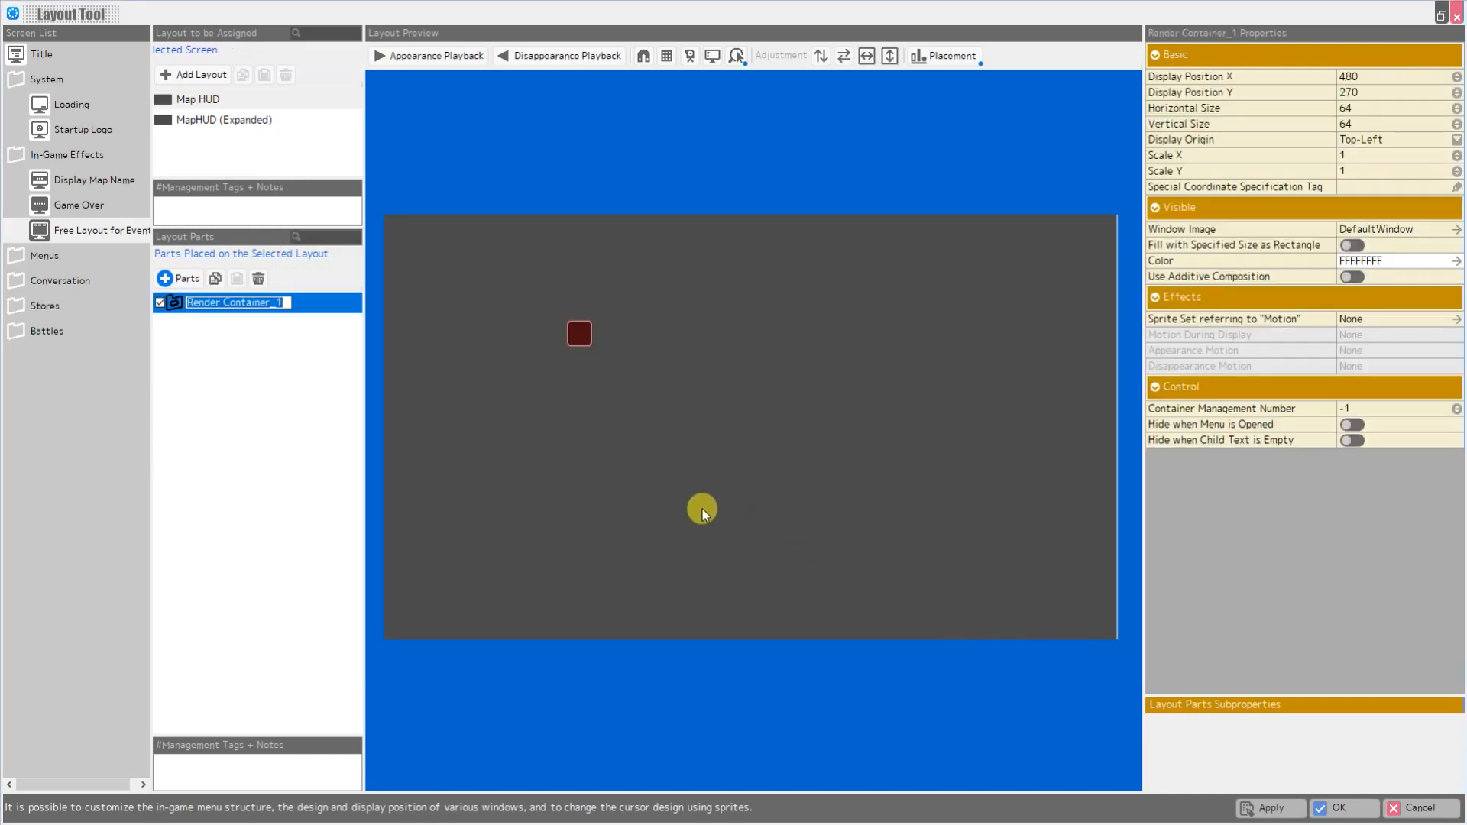
Add a Panel for Rendering Strings to the Map HUD layout and duplicate it to get two text panels
{"action": "left_click", "coordinate": [169, 281]}
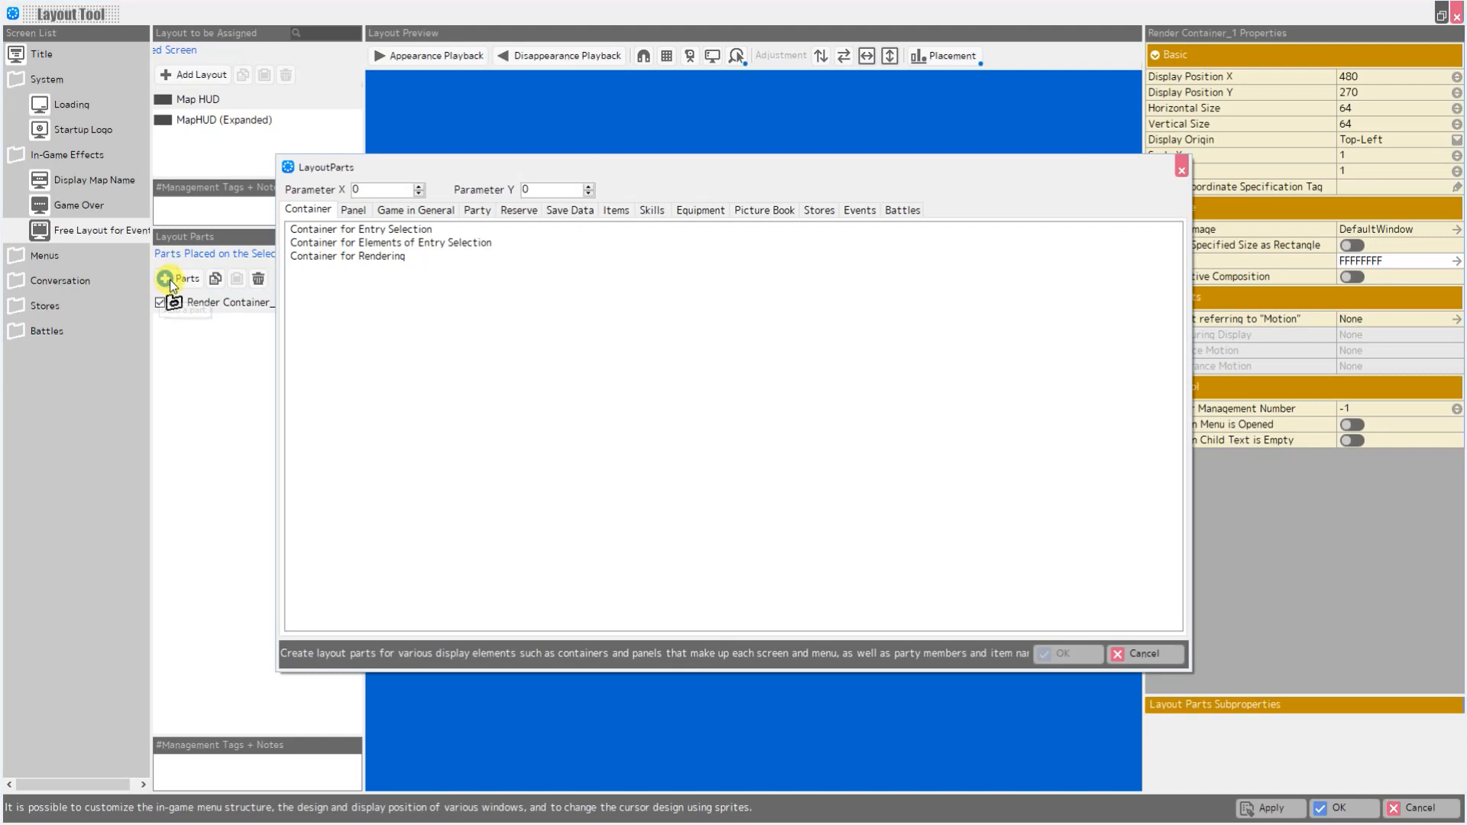
{"action": "left_click", "coordinate": [354, 213]}
{"action": "left_click", "coordinate": [362, 229]}
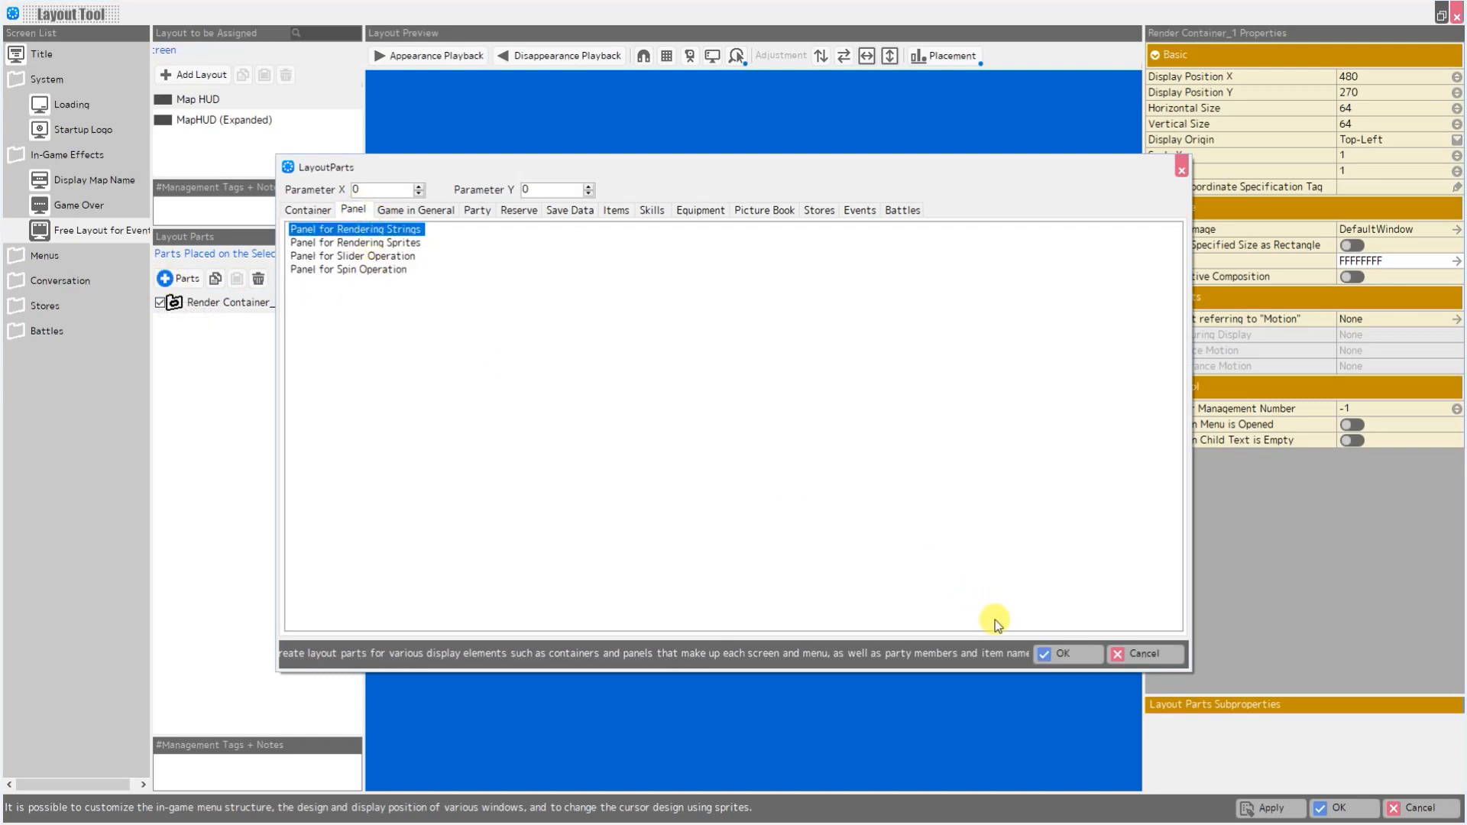
{"action": "left_click", "coordinate": [1075, 662]}
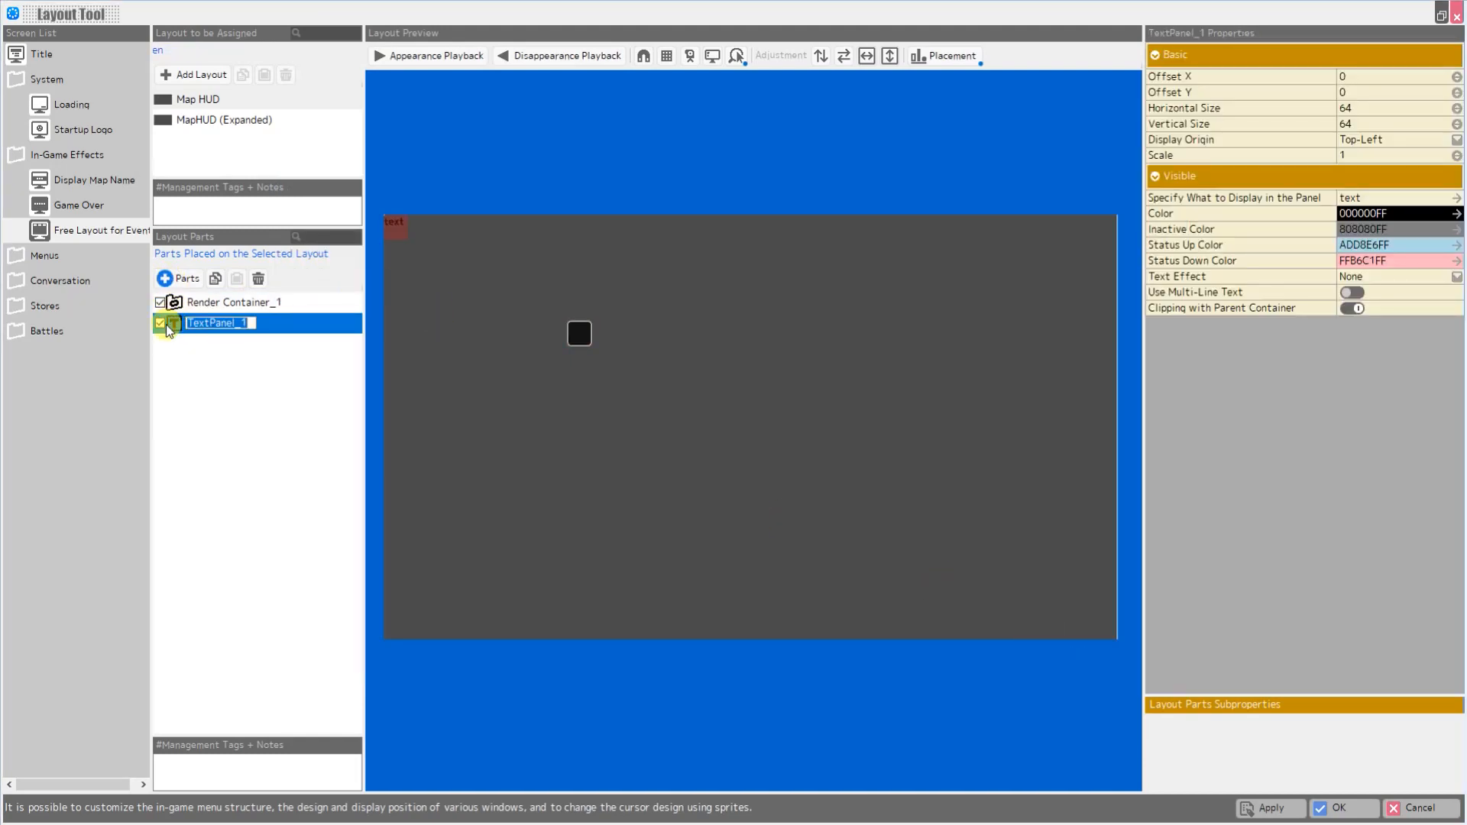
{"action": "left_click", "coordinate": [216, 278]}
{"action": "left_click", "coordinate": [237, 278]}
Nest both text panels inside the render container
{"action": "left_click_drag", "start_coordinate": [223, 344], "coordinate": [193, 304]}
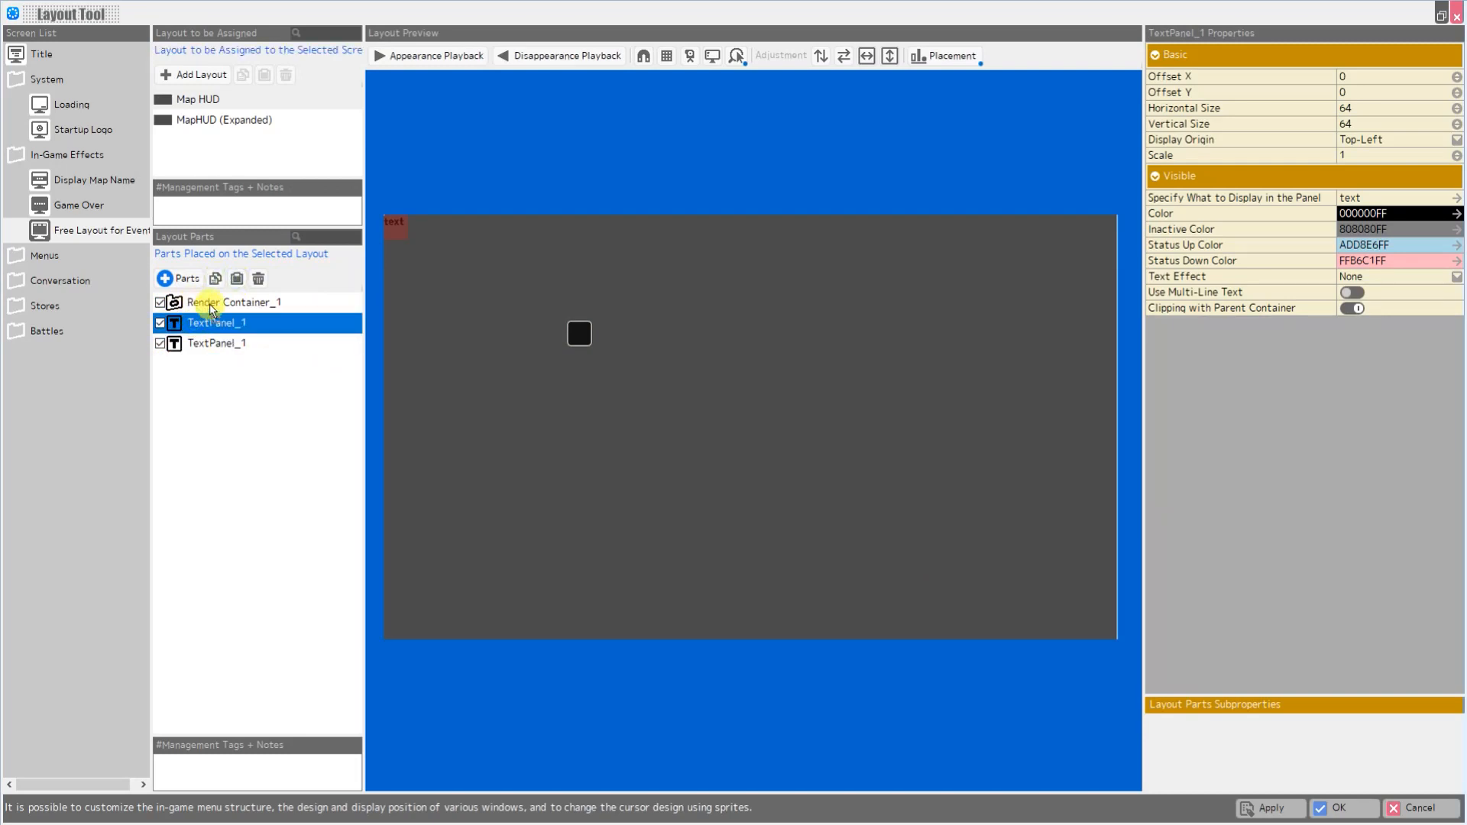
{"action": "left_click", "coordinate": [215, 343]}
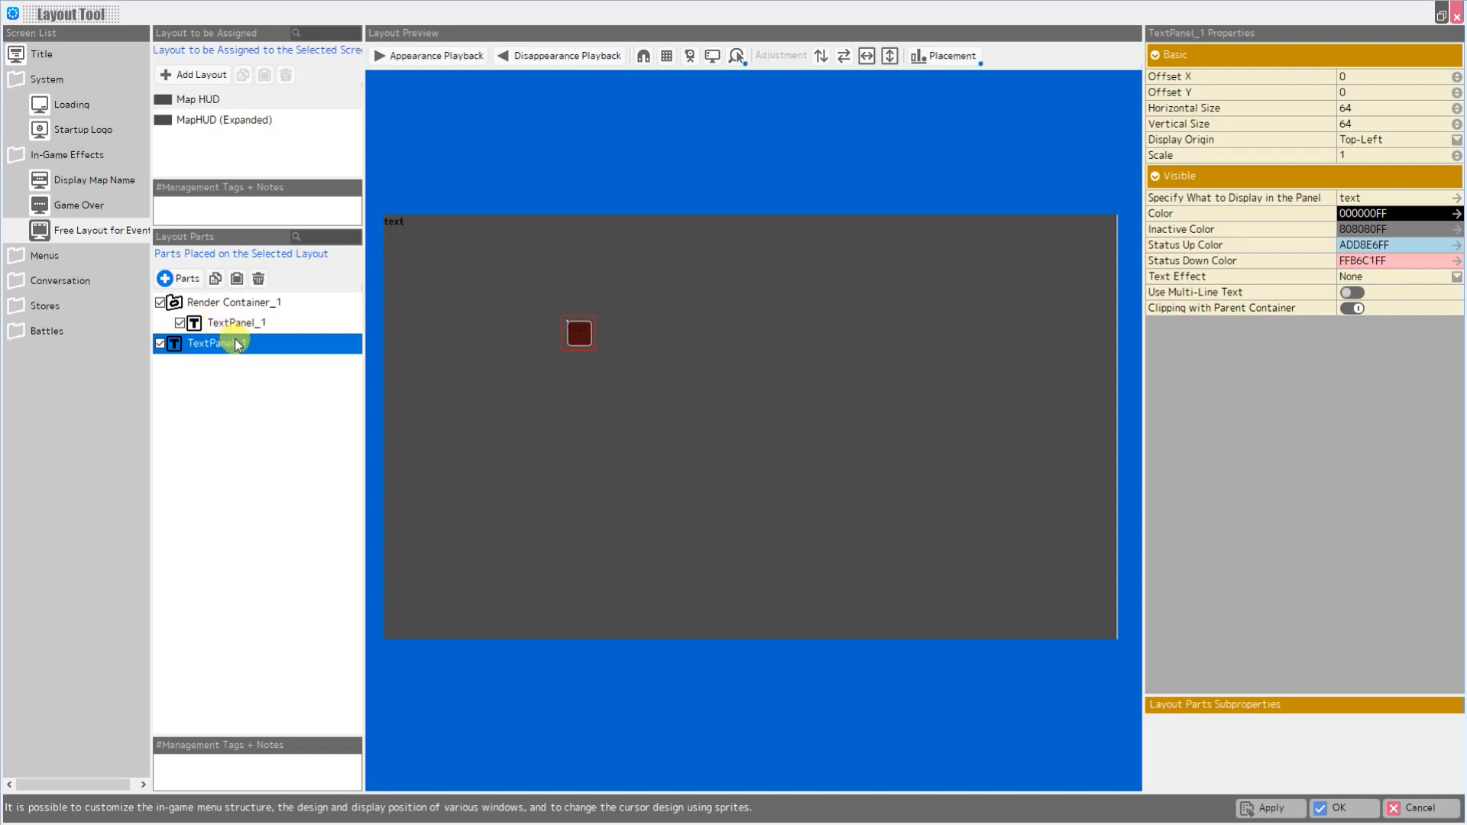
{"action": "left_click_drag", "start_coordinate": [201, 349], "coordinate": [219, 306]}
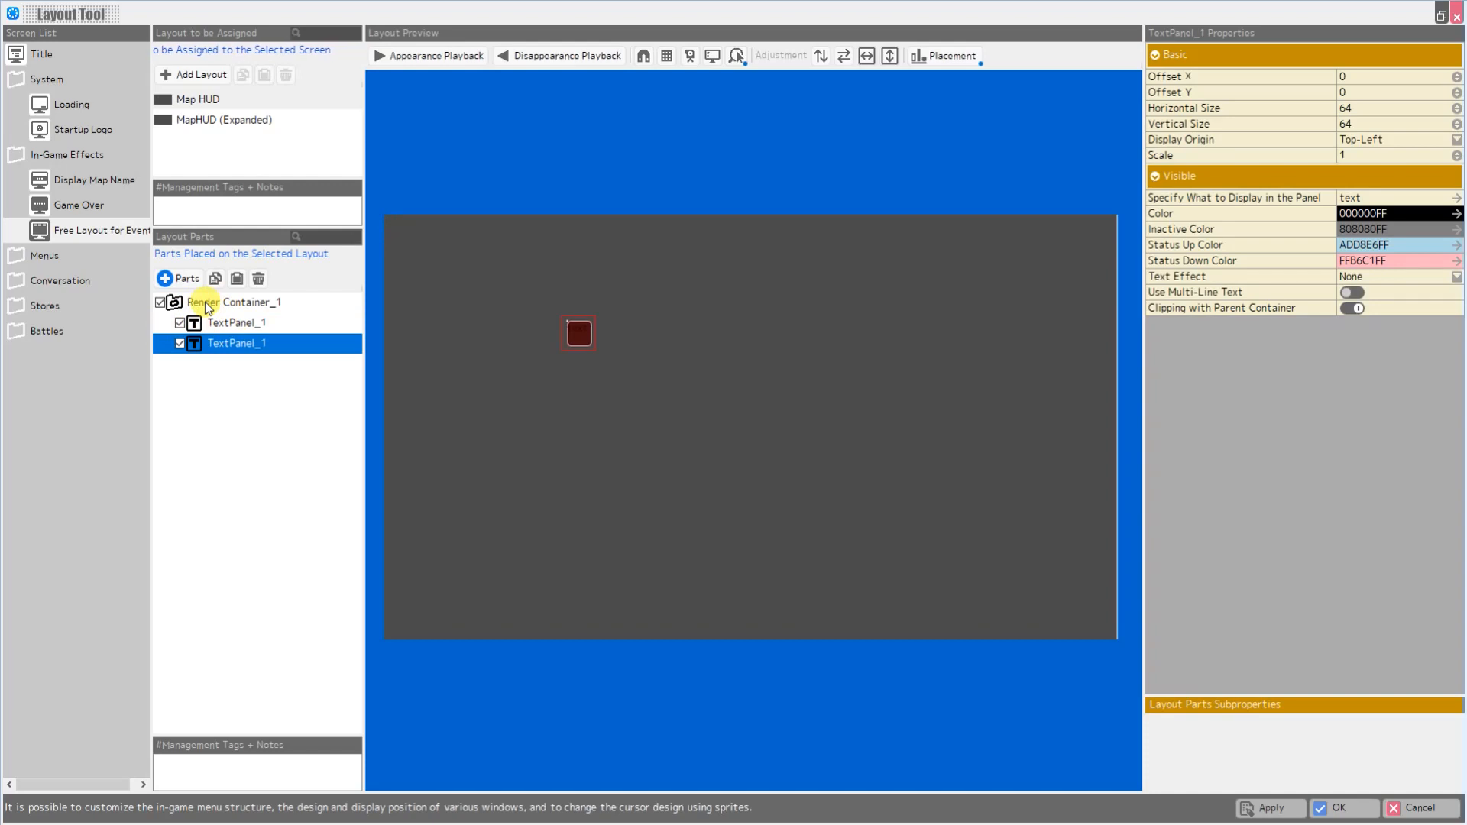
Rename the render container to "Map HUD Container"
{"action": "left_click", "coordinate": [208, 309]}
{"action": "left_click", "coordinate": [229, 302]}
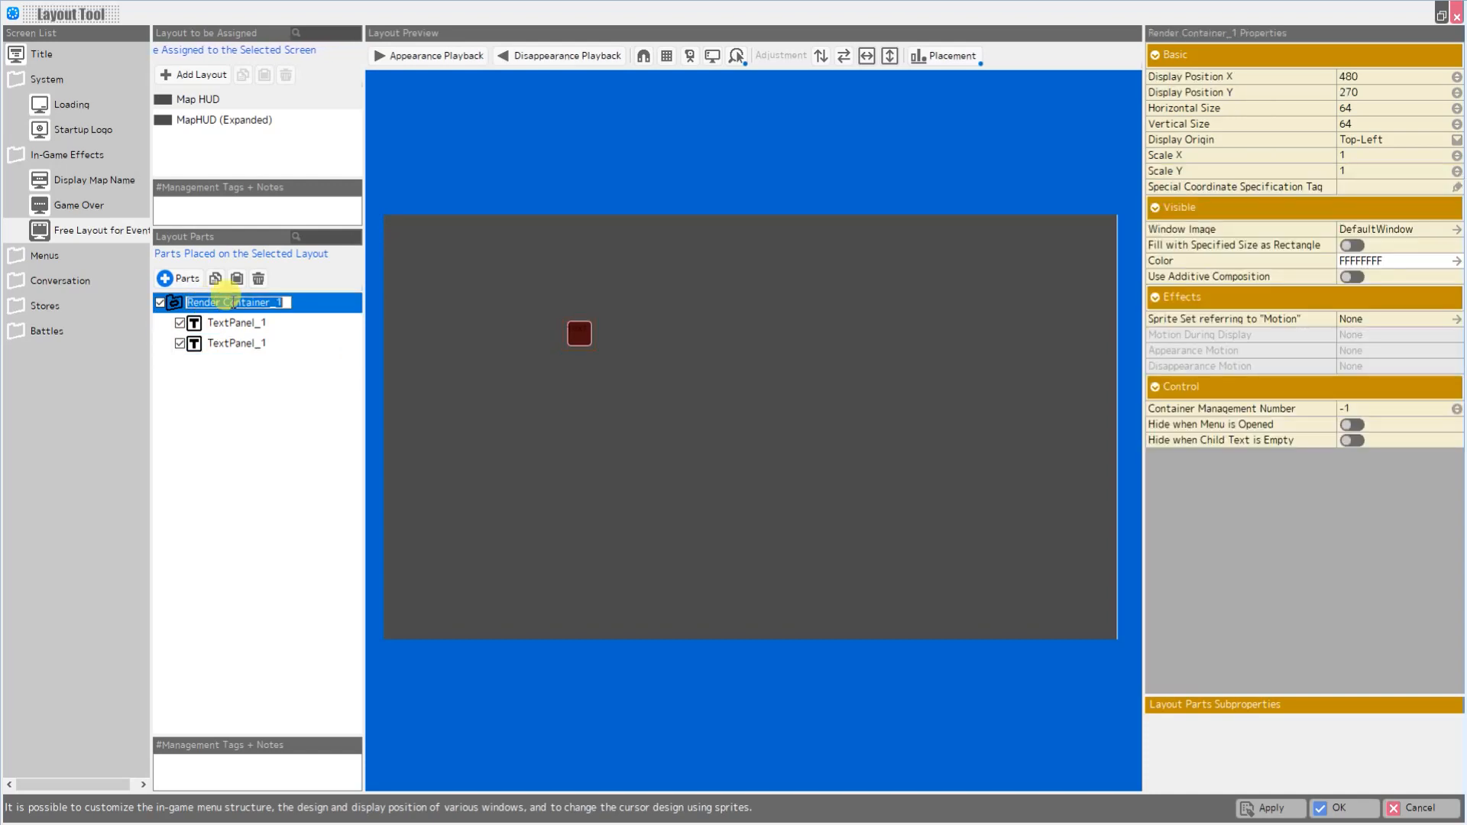
{"action": "type", "text": "Map "}
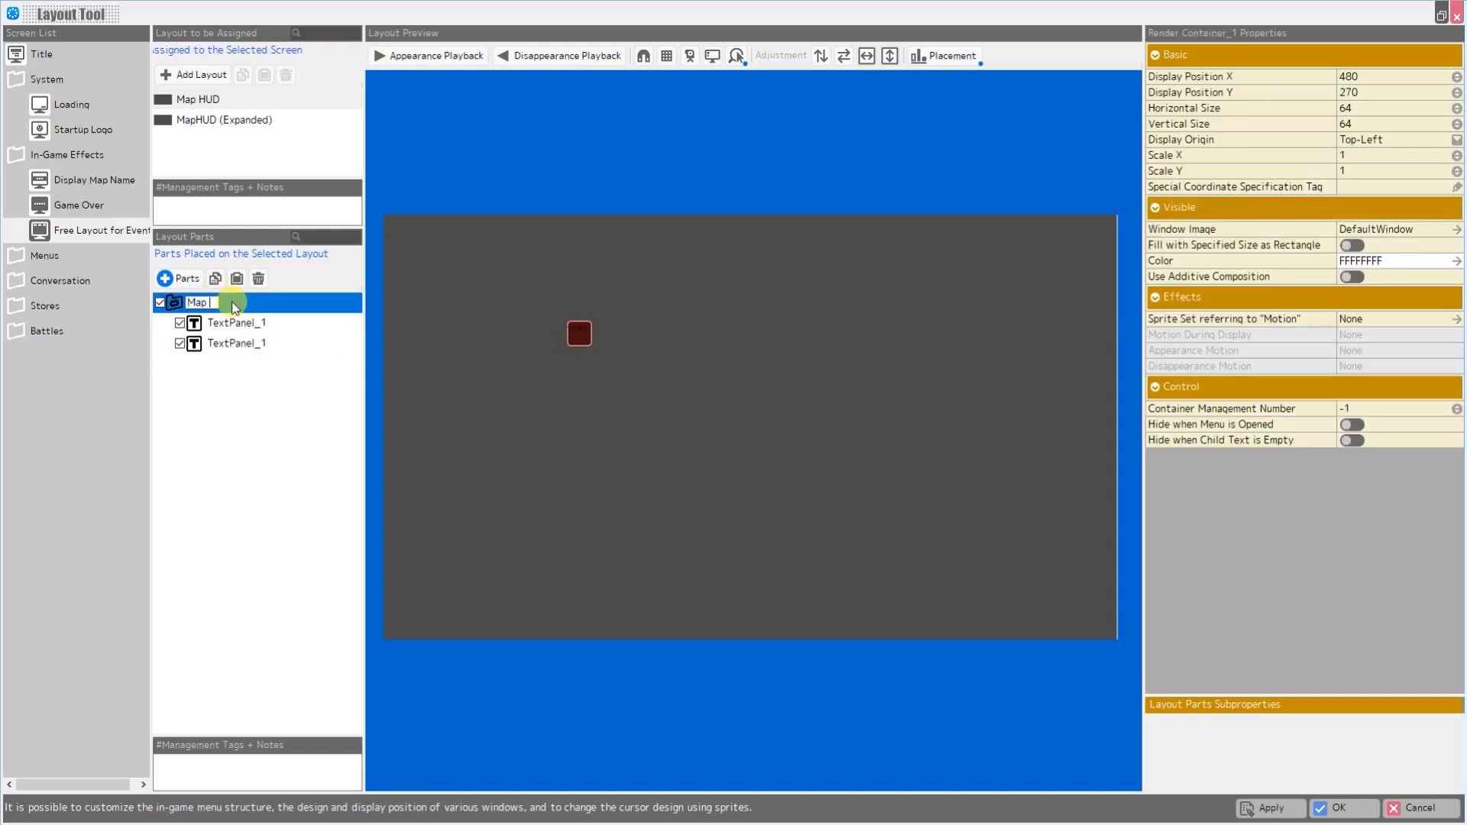
{"action": "type", "text": "HUD Container"}
{"action": "key", "text": "Return"}
Rename the first text panel to "Map Name" and the second to "Player Coordinates"
{"action": "left_click", "coordinate": [242, 325]}
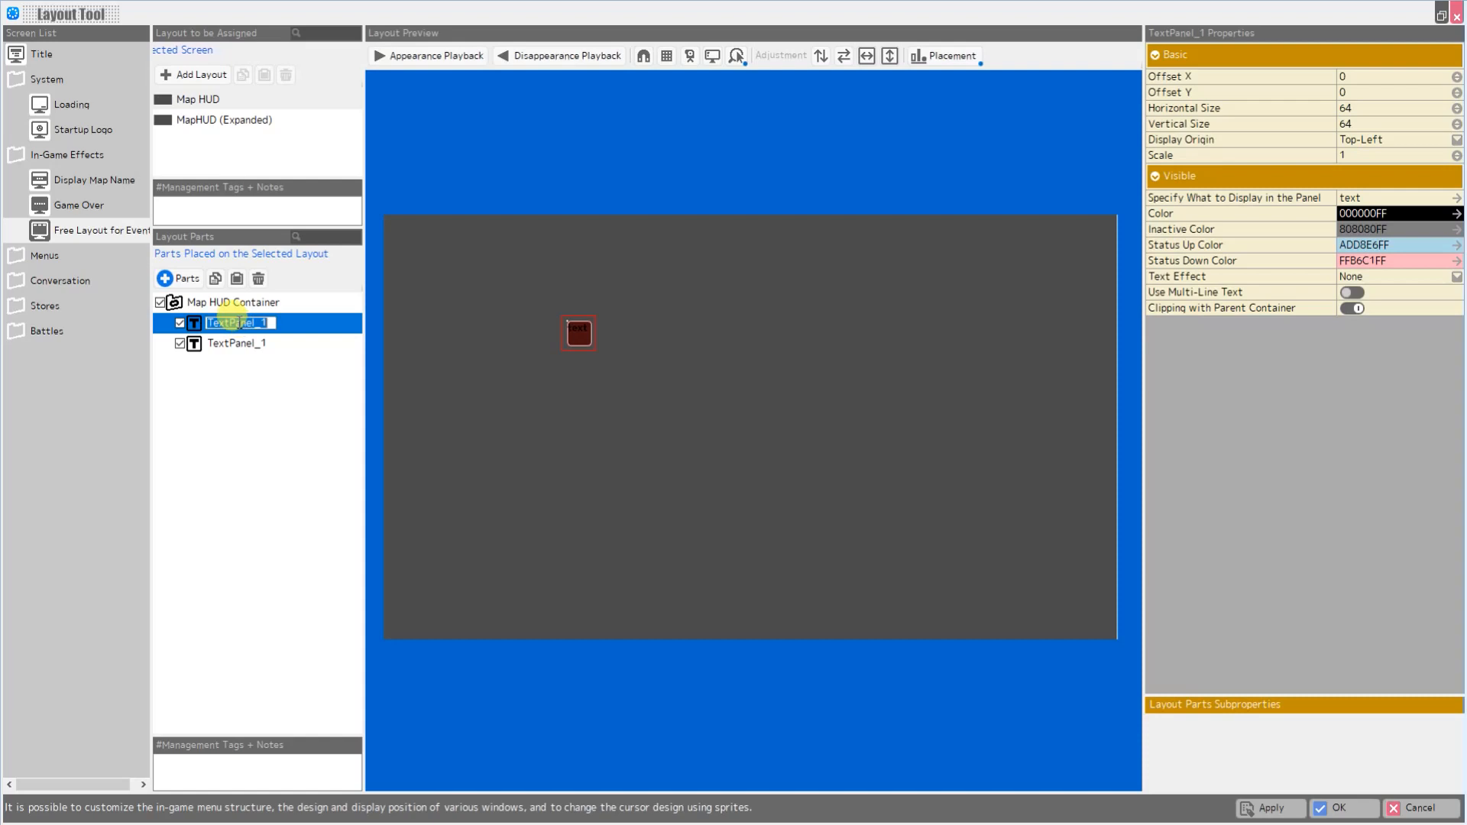
{"action": "type", "text": "Map Name"}
{"action": "key", "text": "Return"}
{"action": "left_click", "coordinate": [242, 344]}
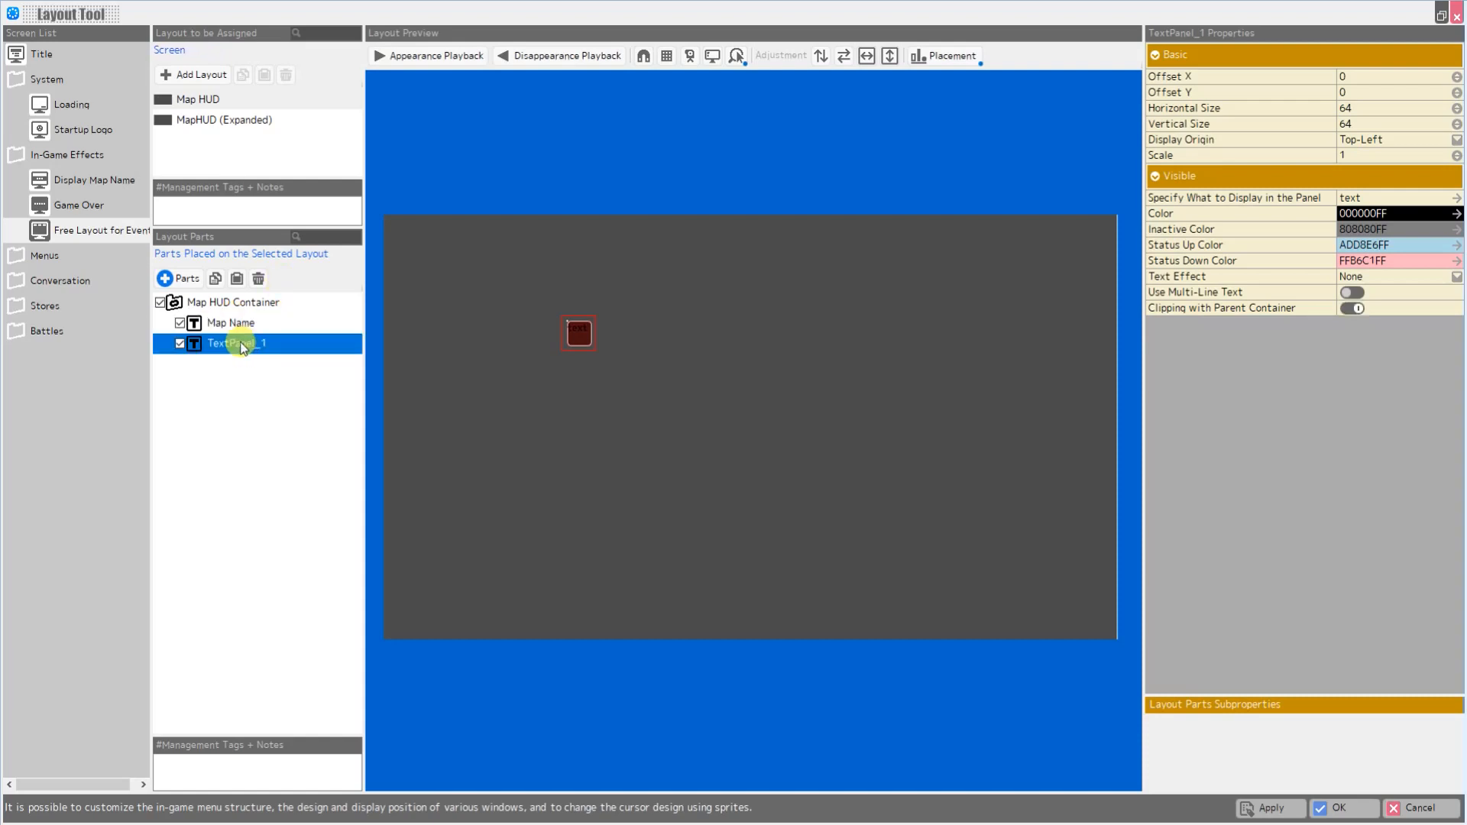
{"action": "type", "text": "Player Coordinates"}
{"action": "key", "text": "Return"}
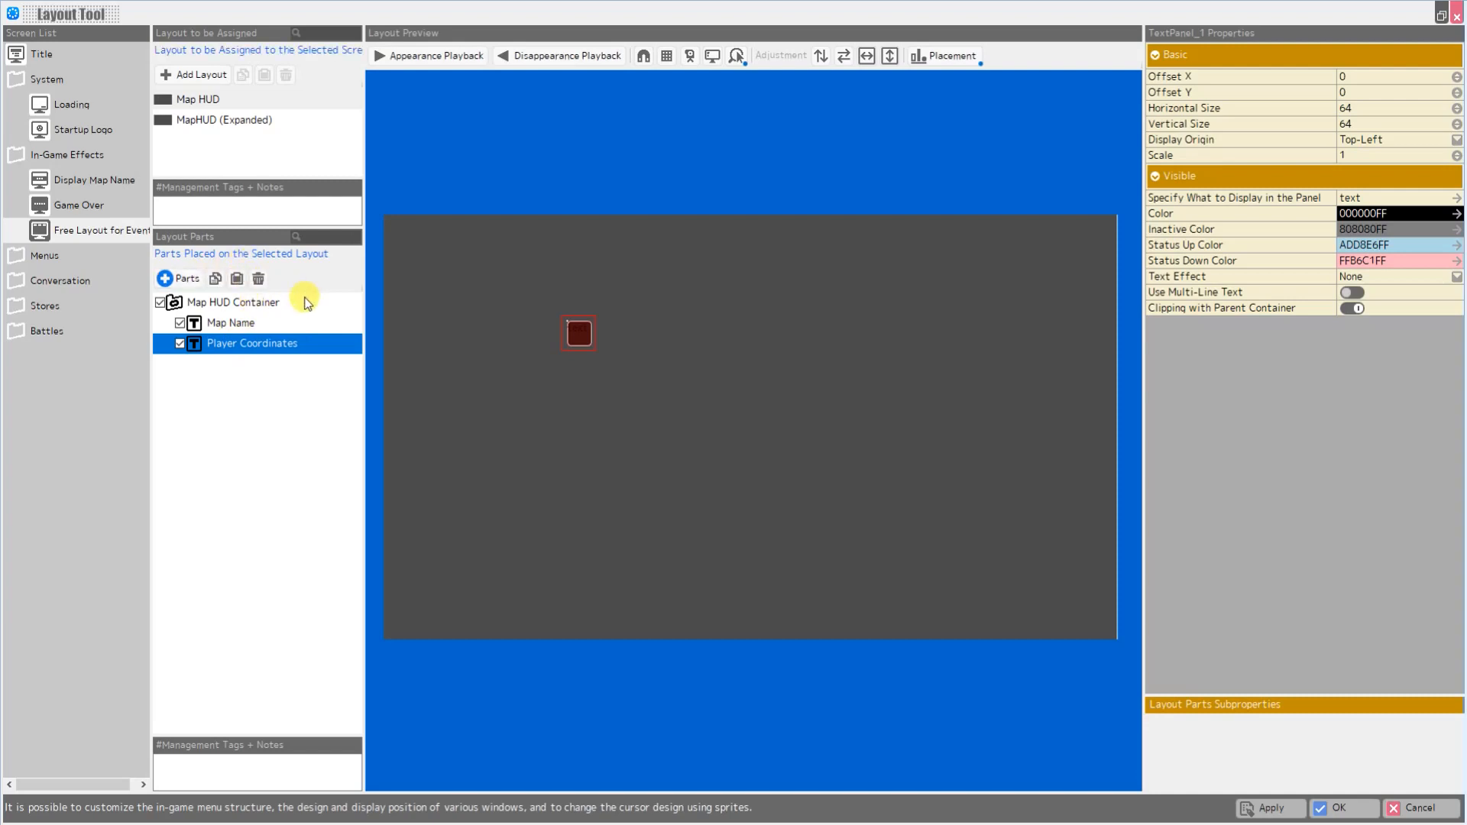
Move the Map HUD Container to display position X 30, Y 40 and set its window image to TEG_Menu Background
{"action": "left_click", "coordinate": [219, 306]}
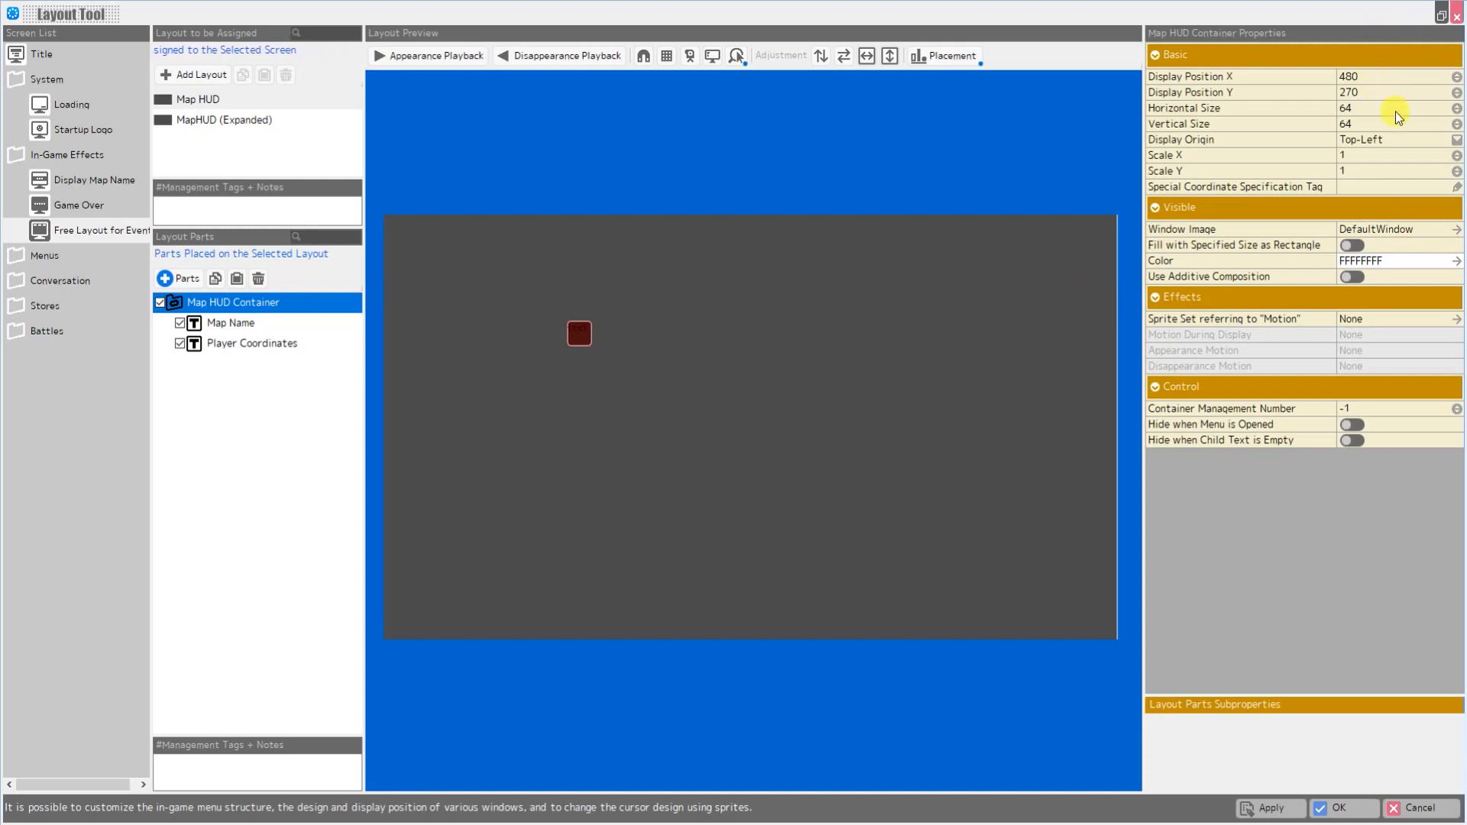
{"action": "left_click_drag", "start_coordinate": [580, 330], "coordinate": [403, 234]}
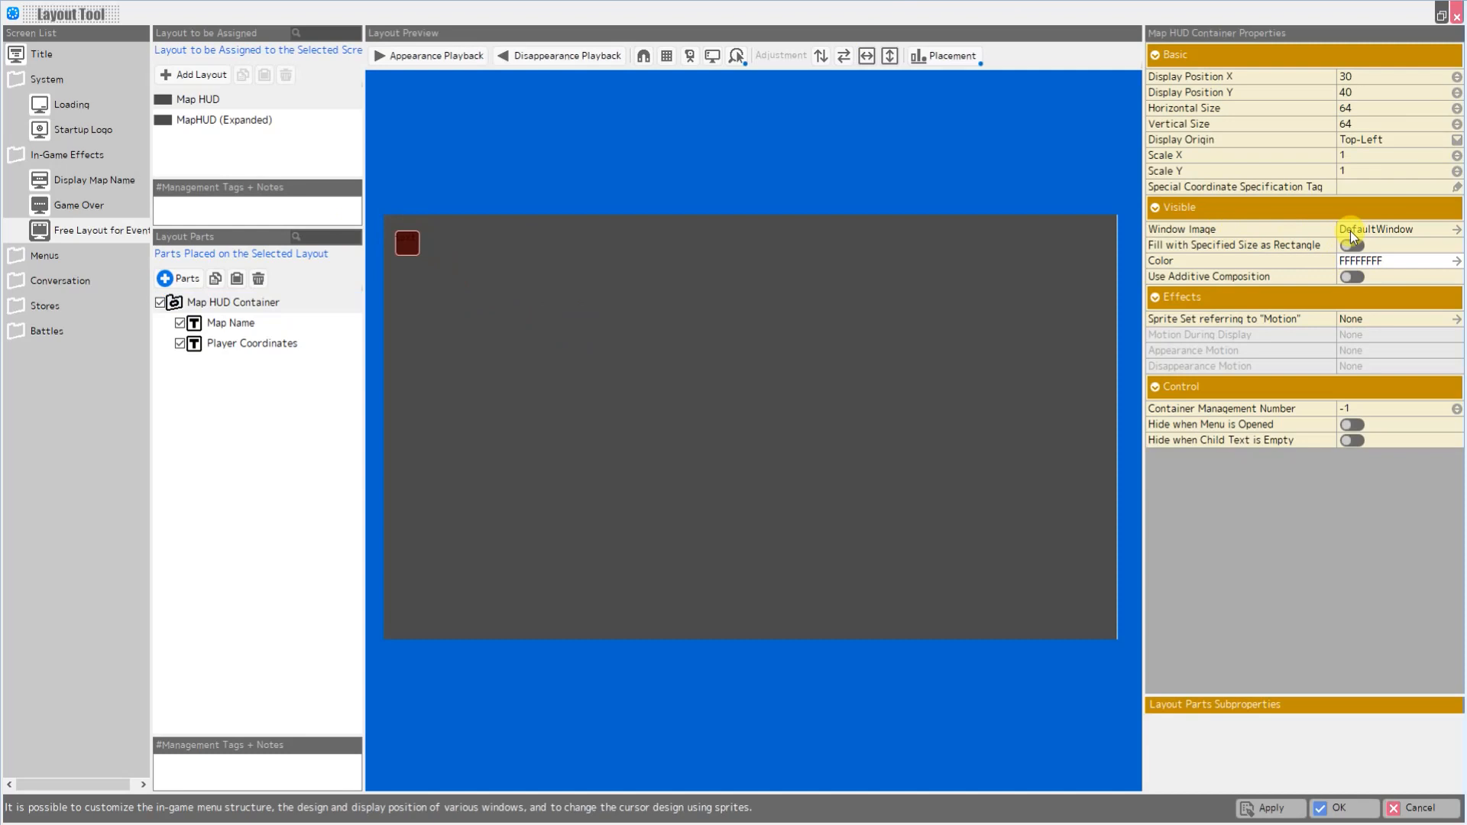
{"action": "double_click", "coordinate": [1373, 228]}
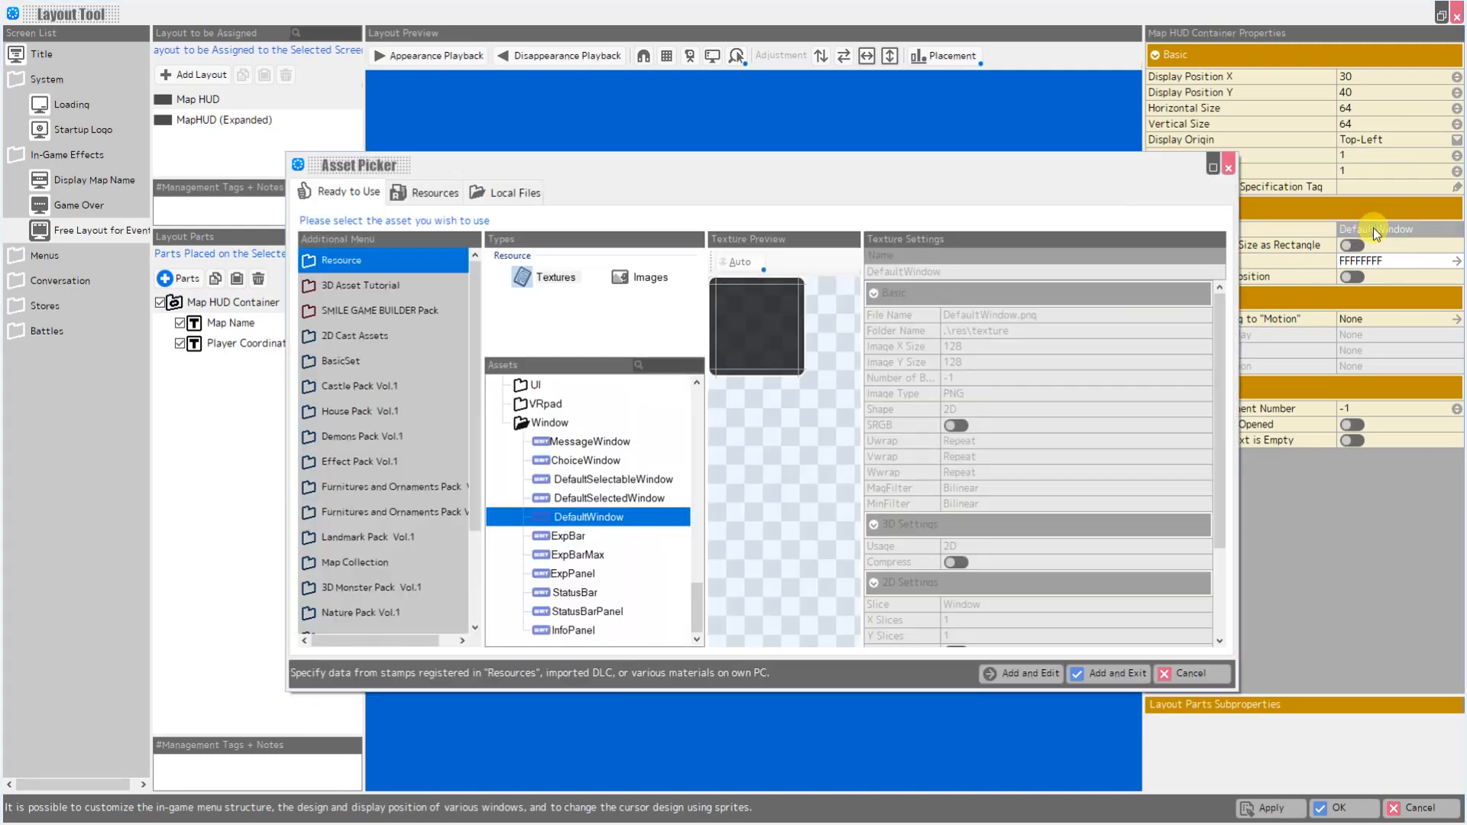
{"action": "left_click", "coordinate": [644, 278]}
{"action": "scroll", "coordinate": [543, 461], "scroll_direction": "down", "scroll_amount": 3}
{"action": "scroll", "coordinate": [544, 461], "scroll_direction": "up", "scroll_amount": 3}
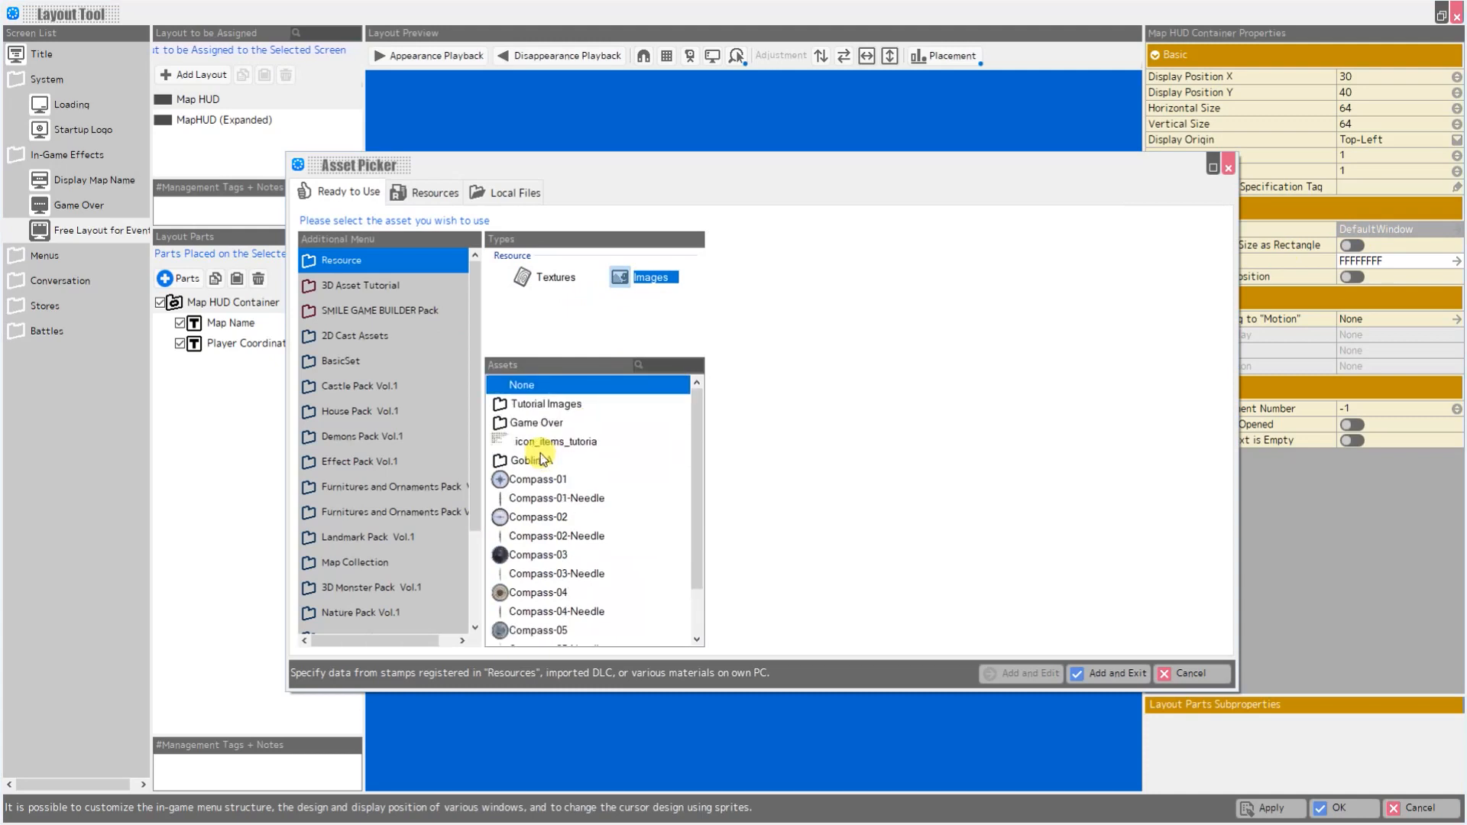
{"action": "left_click", "coordinate": [564, 610]}
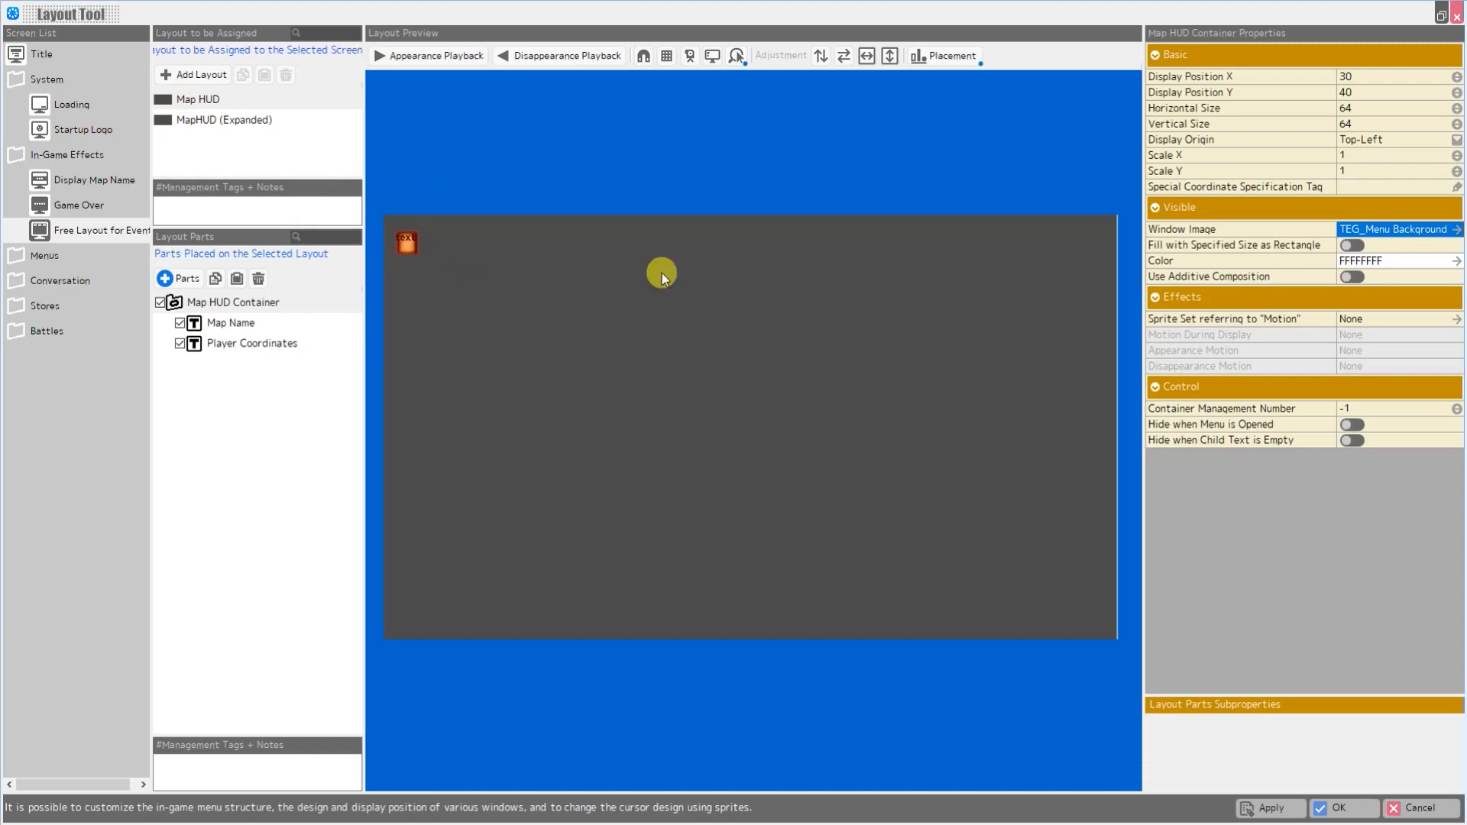
Set the Map HUD Container's window image to None
{"action": "left_click", "coordinate": [1413, 226]}
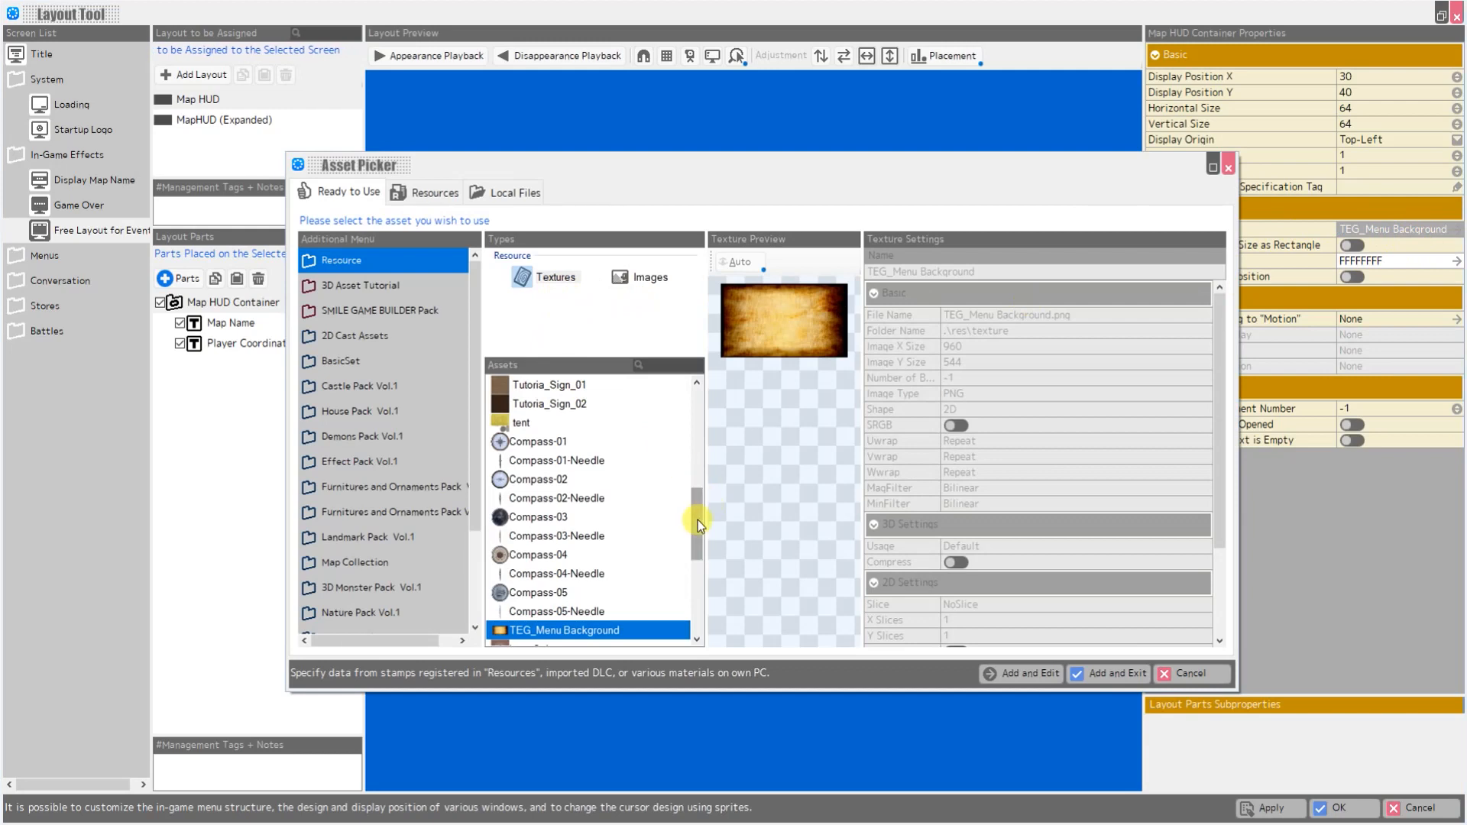
{"action": "left_click_drag", "start_coordinate": [698, 523], "coordinate": [694, 393]}
{"action": "left_click", "coordinate": [537, 390]}
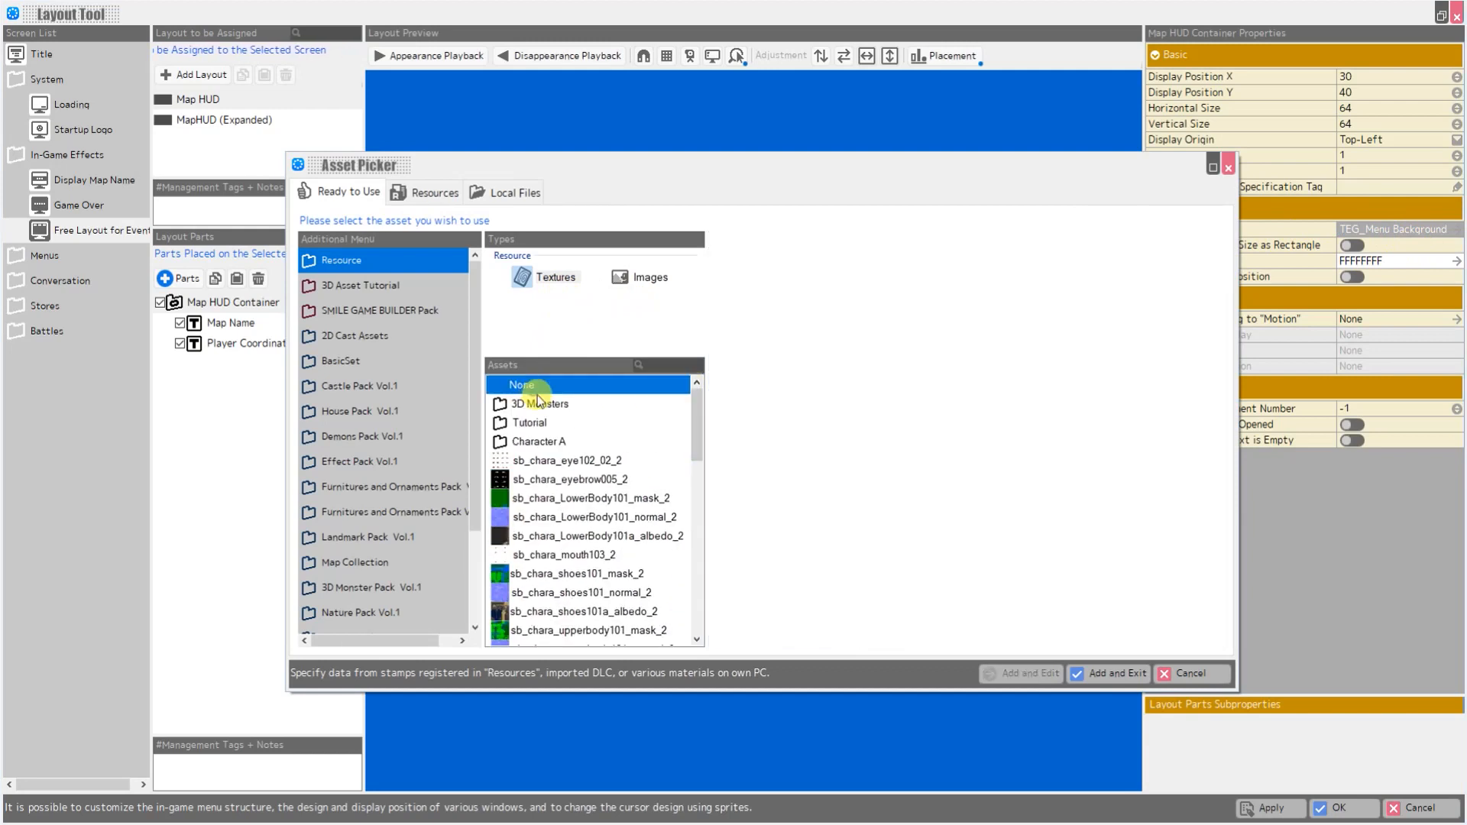
{"action": "left_click", "coordinate": [1116, 673]}
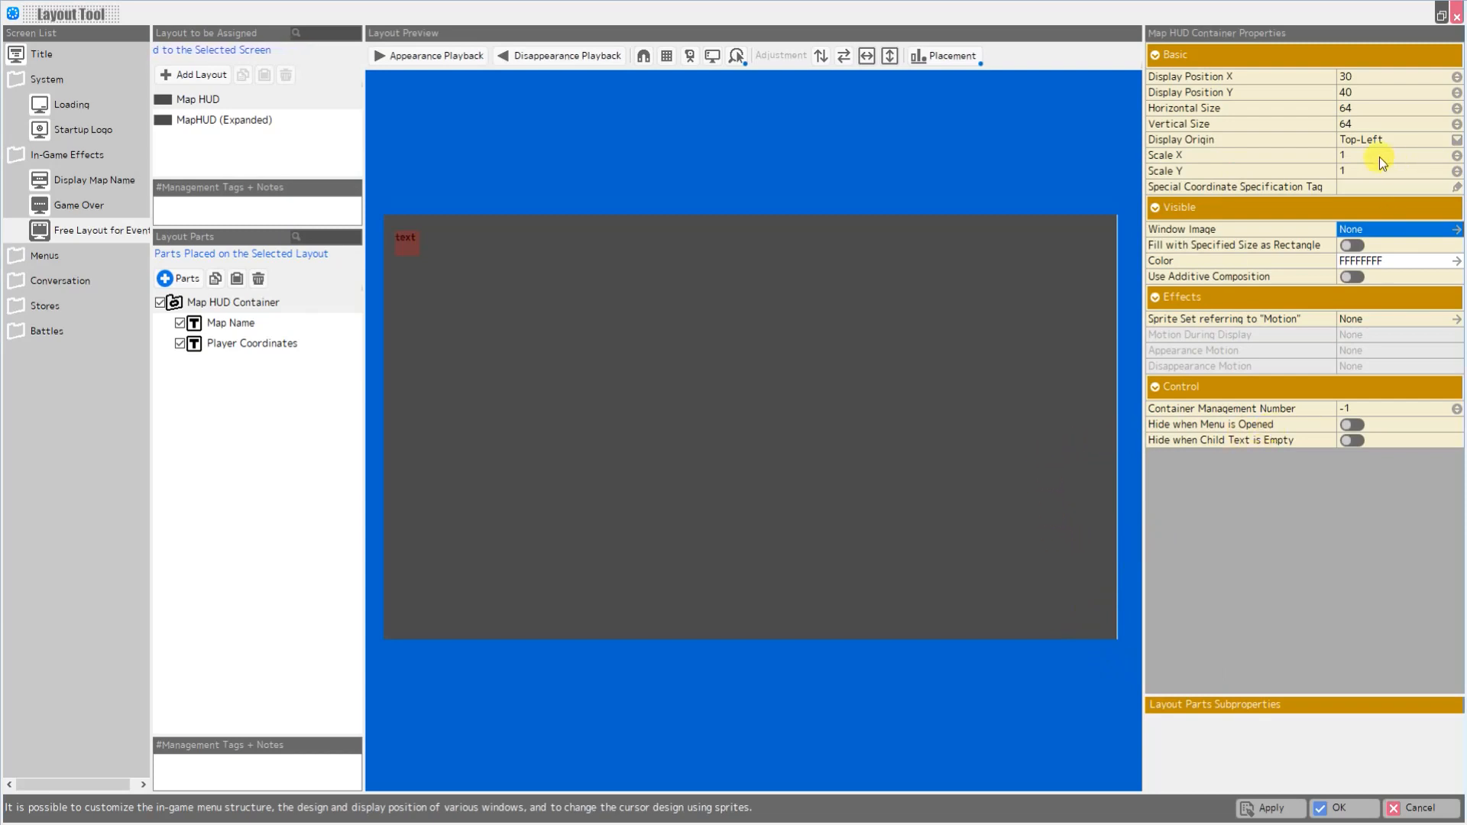
Set the Map HUD Container's display position to X 0, Y 0 and its size to 960 horizontal by 120 vertical
{"action": "left_click", "coordinate": [1354, 78]}
{"action": "type", "text": "0"}
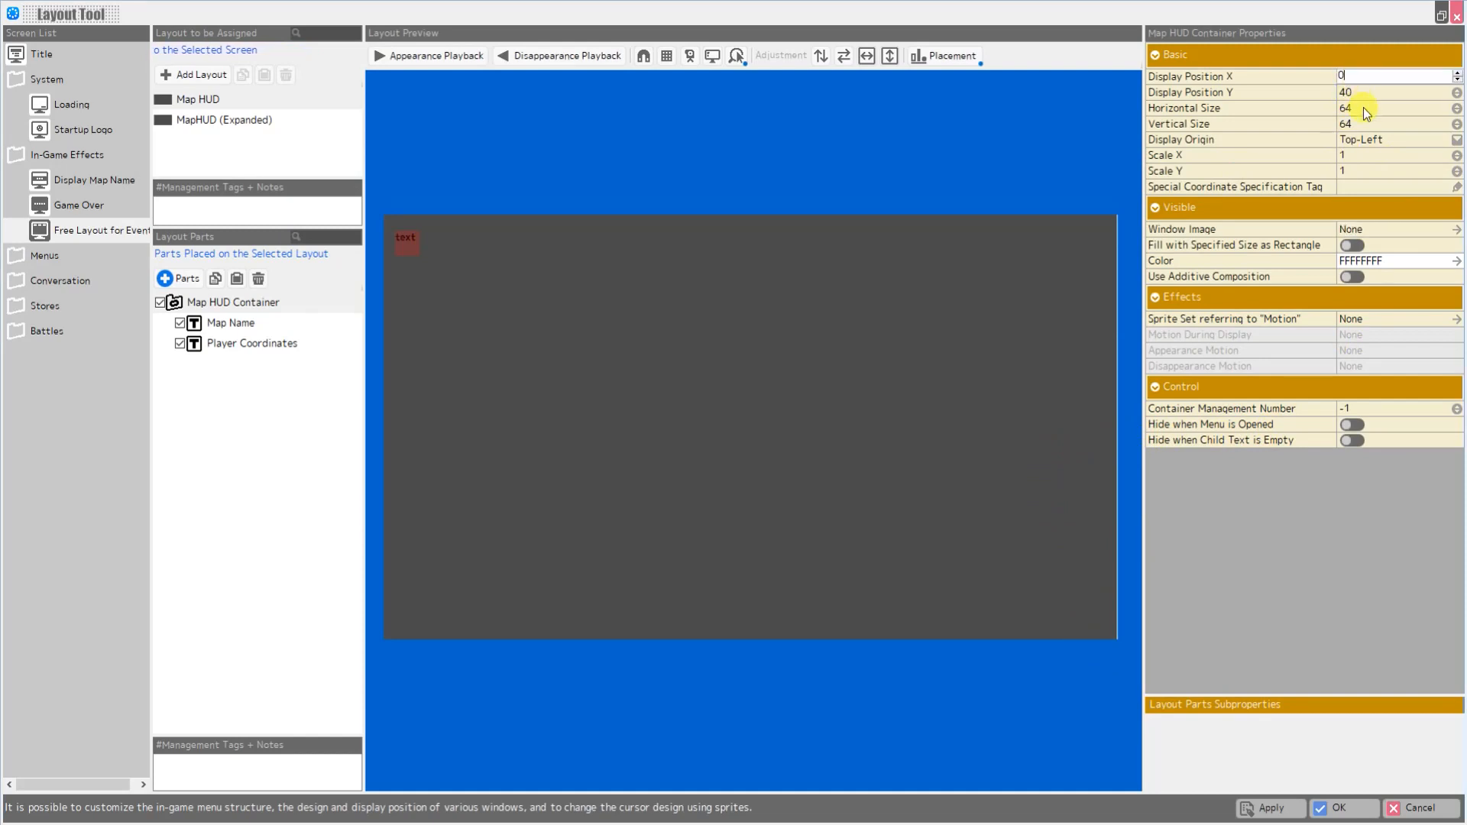
{"action": "left_click", "coordinate": [1368, 88]}
{"action": "type", "text": "0"}
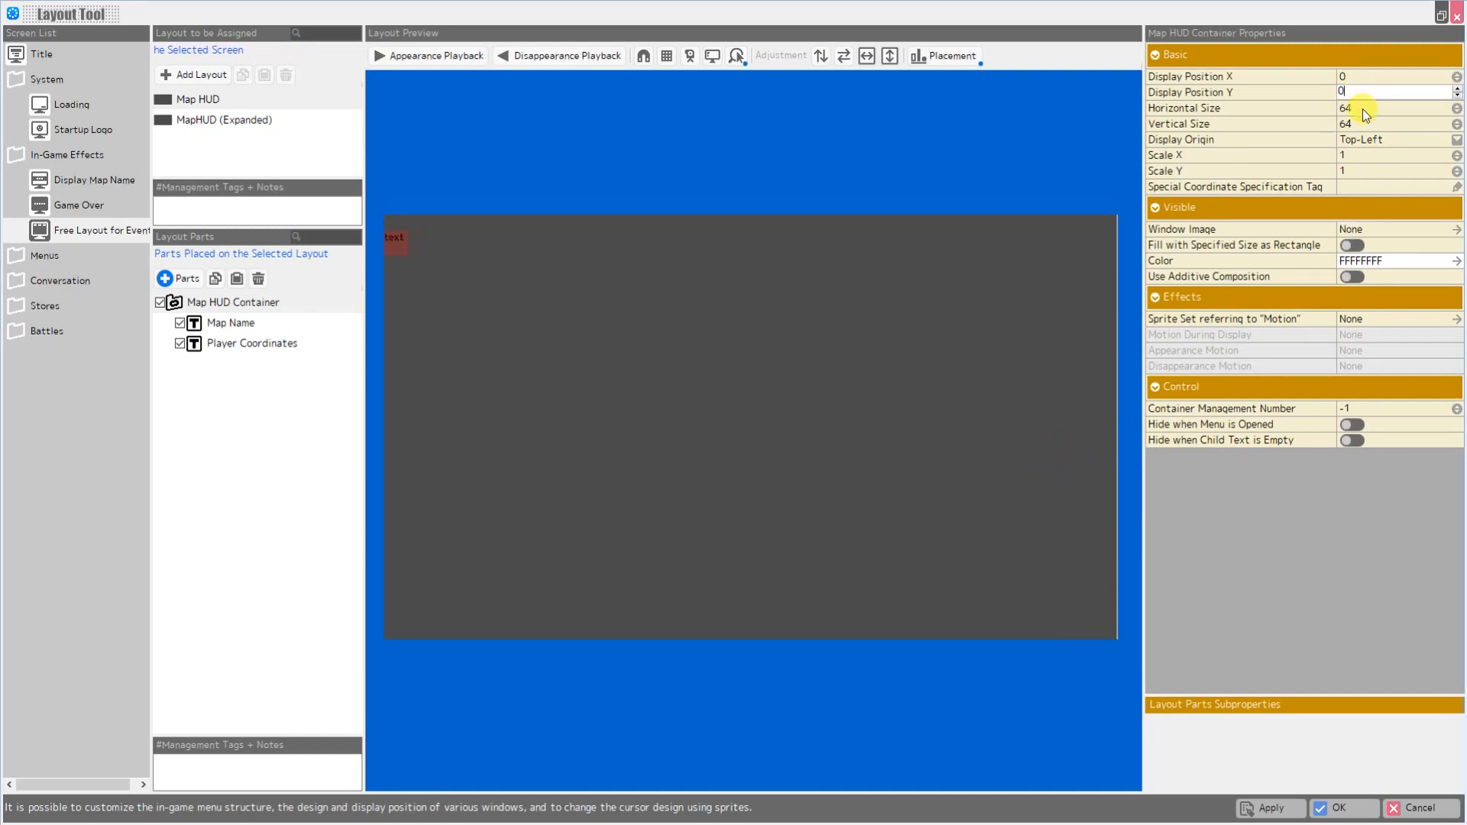
{"action": "left_click", "coordinate": [1364, 109]}
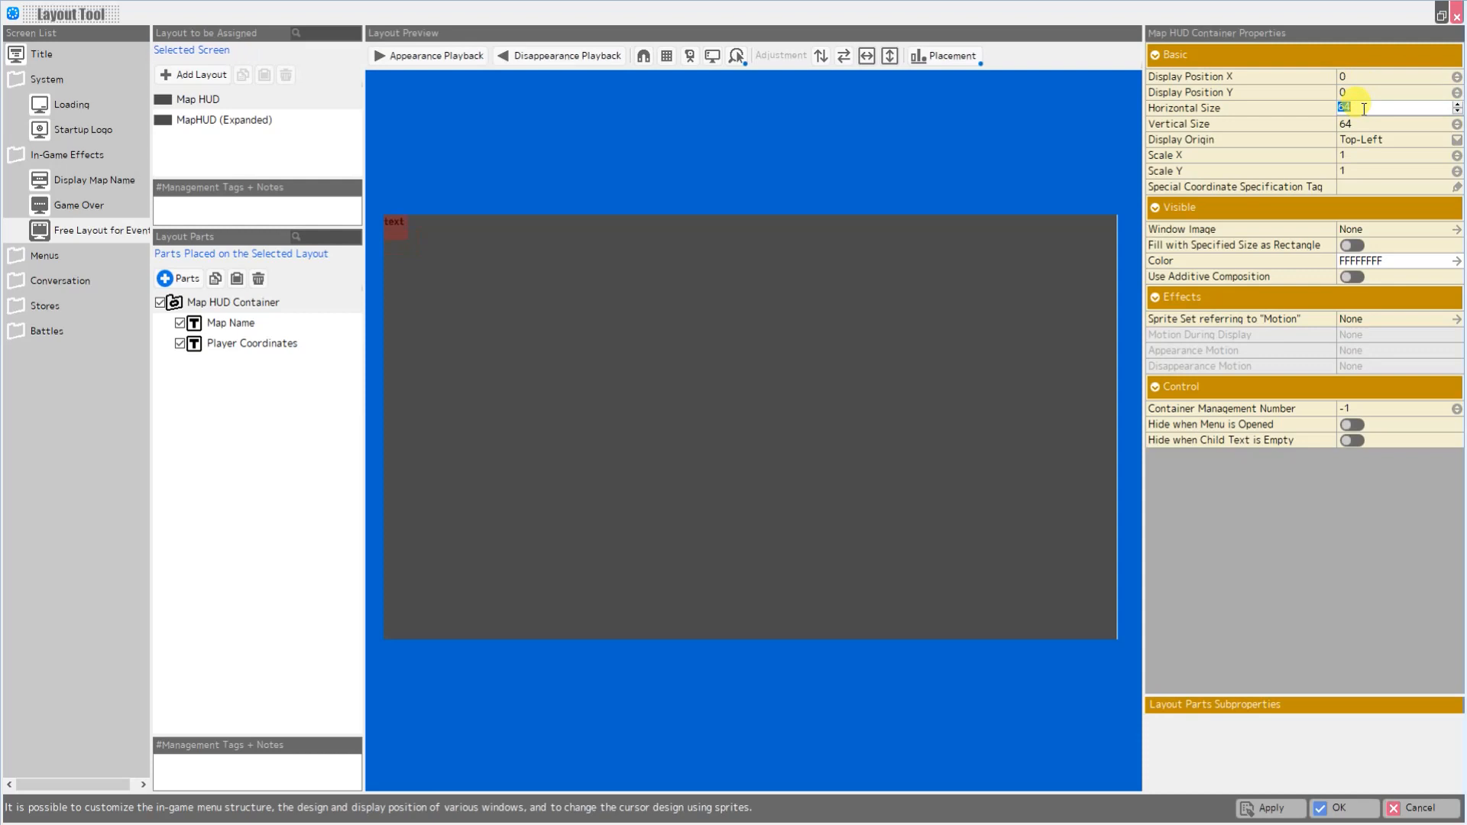
{"action": "type", "text": "960"}
{"action": "left_click", "coordinate": [1359, 126]}
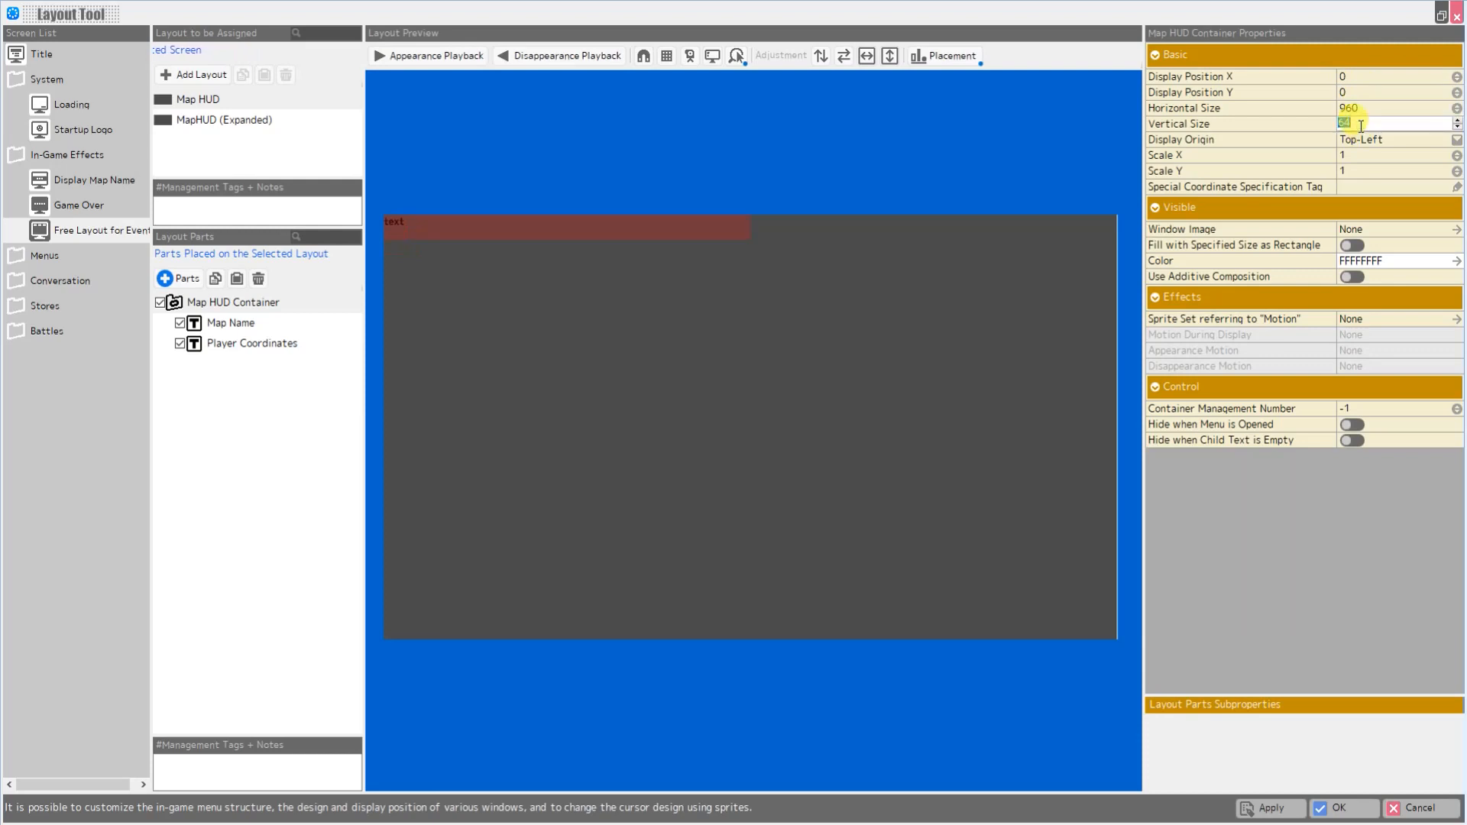
{"action": "type", "text": "120"}
{"action": "key", "text": "Return"}
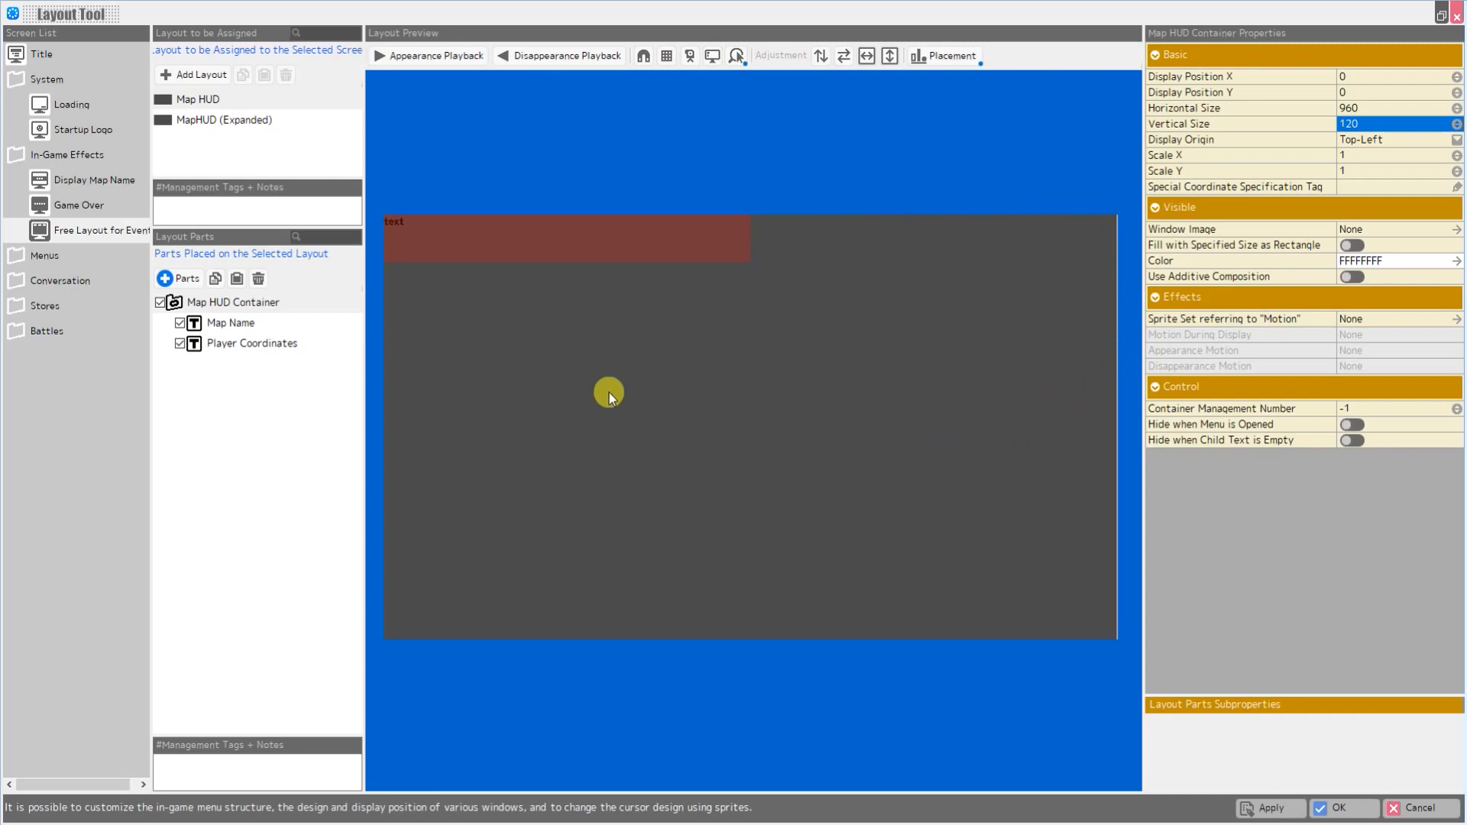
Insert the current map name special format into the Map Name panel's display text, making it \maptext
{"action": "left_click", "coordinate": [223, 324]}
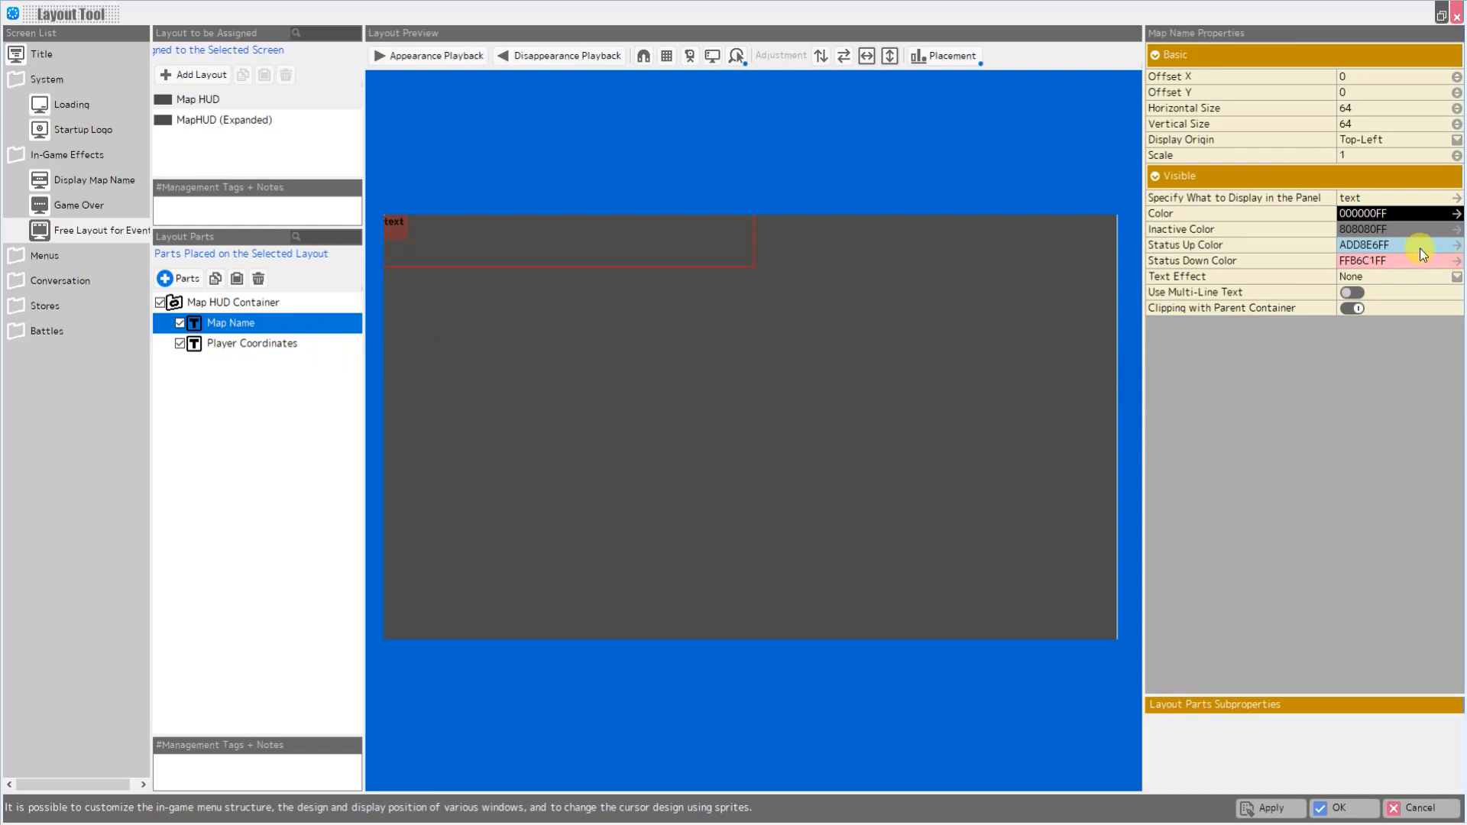
{"action": "left_click", "coordinate": [1450, 199]}
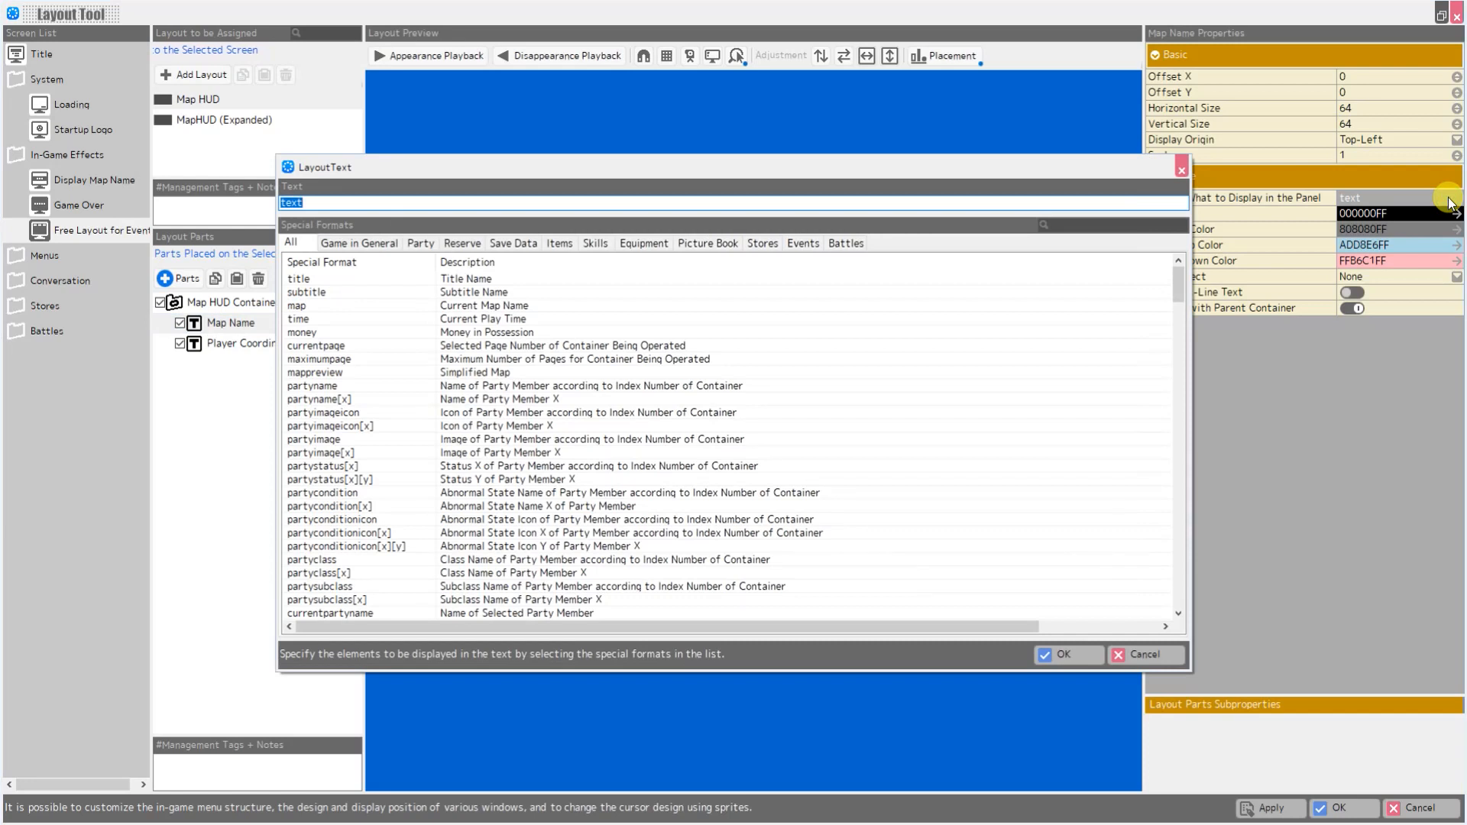
{"action": "left_click", "coordinate": [340, 243]}
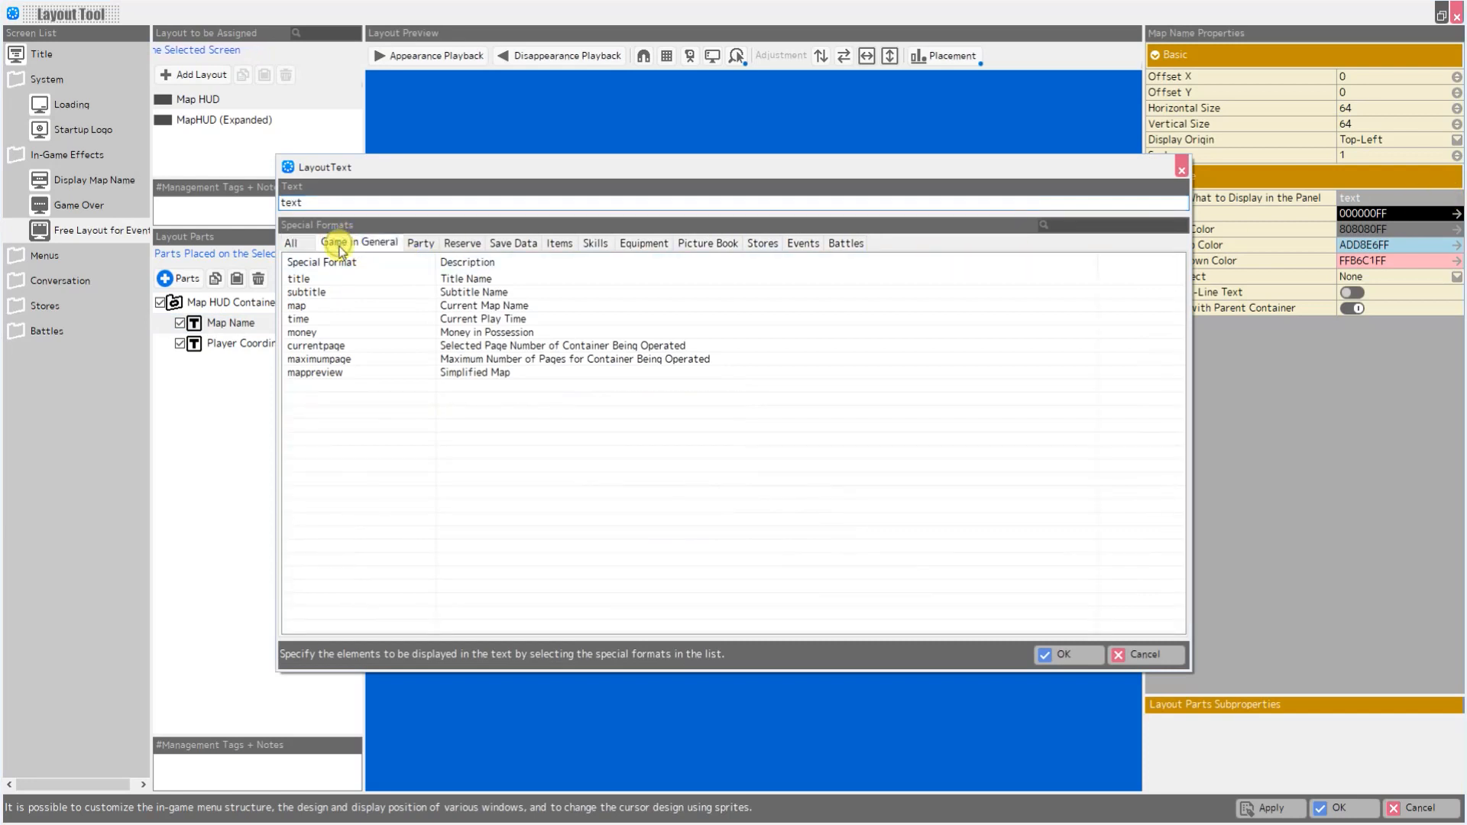
{"action": "double_click", "coordinate": [298, 307]}
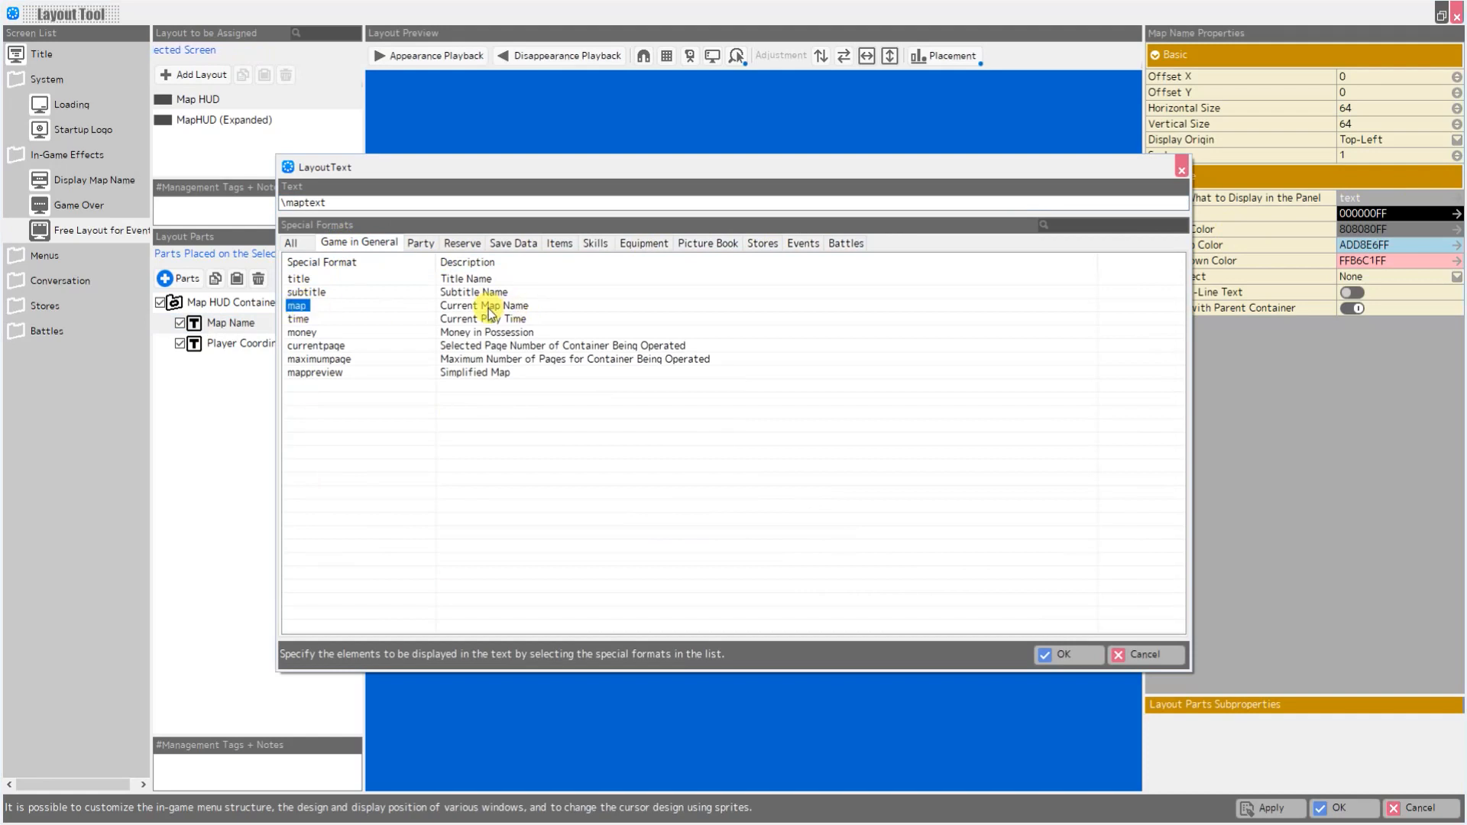
{"action": "left_click", "coordinate": [1070, 656]}
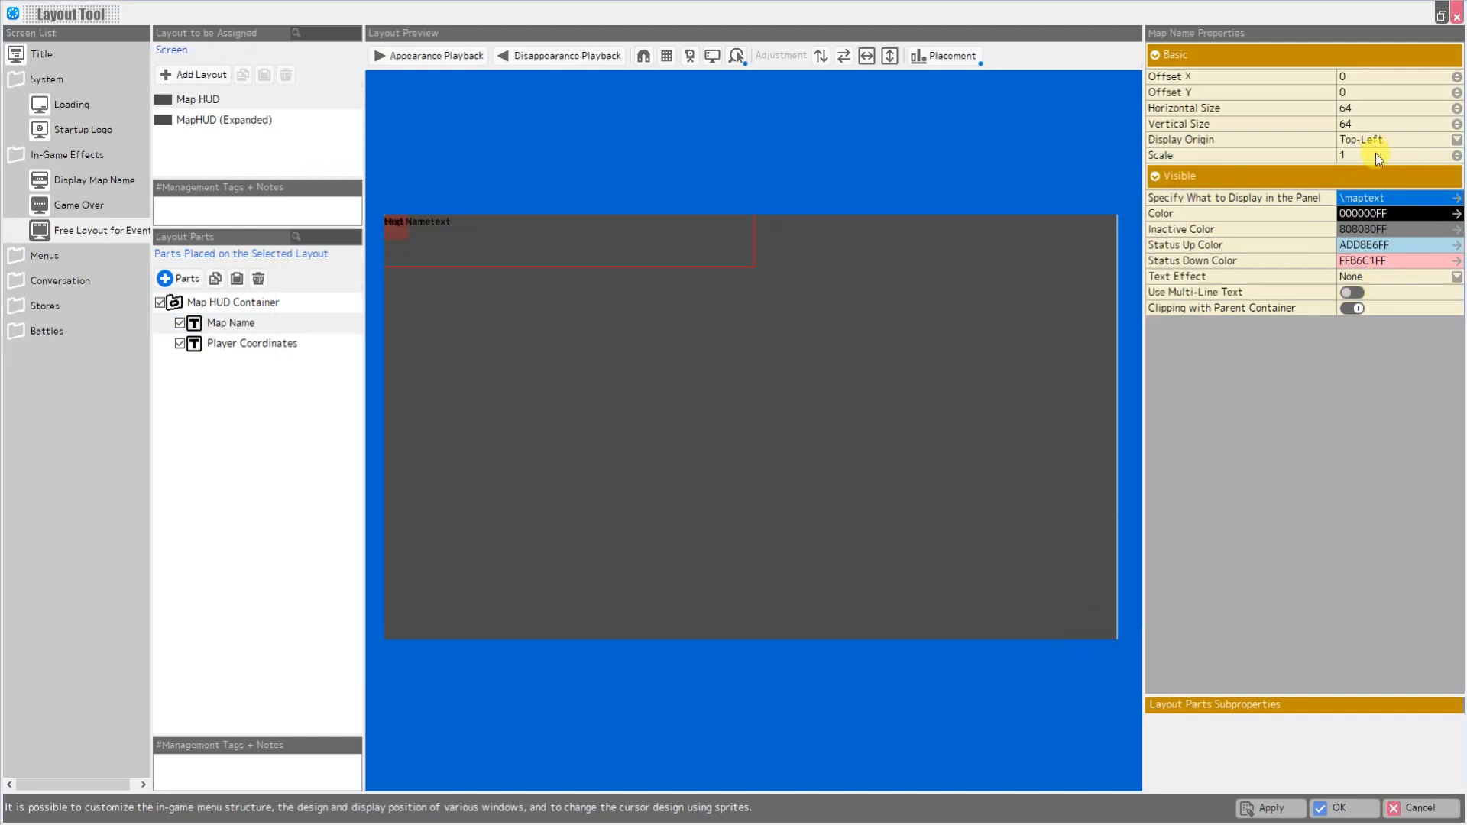
Set the Map Name text color to white (FFFFFFFF) and its text effect to Use Bold
{"action": "left_click", "coordinate": [1409, 220]}
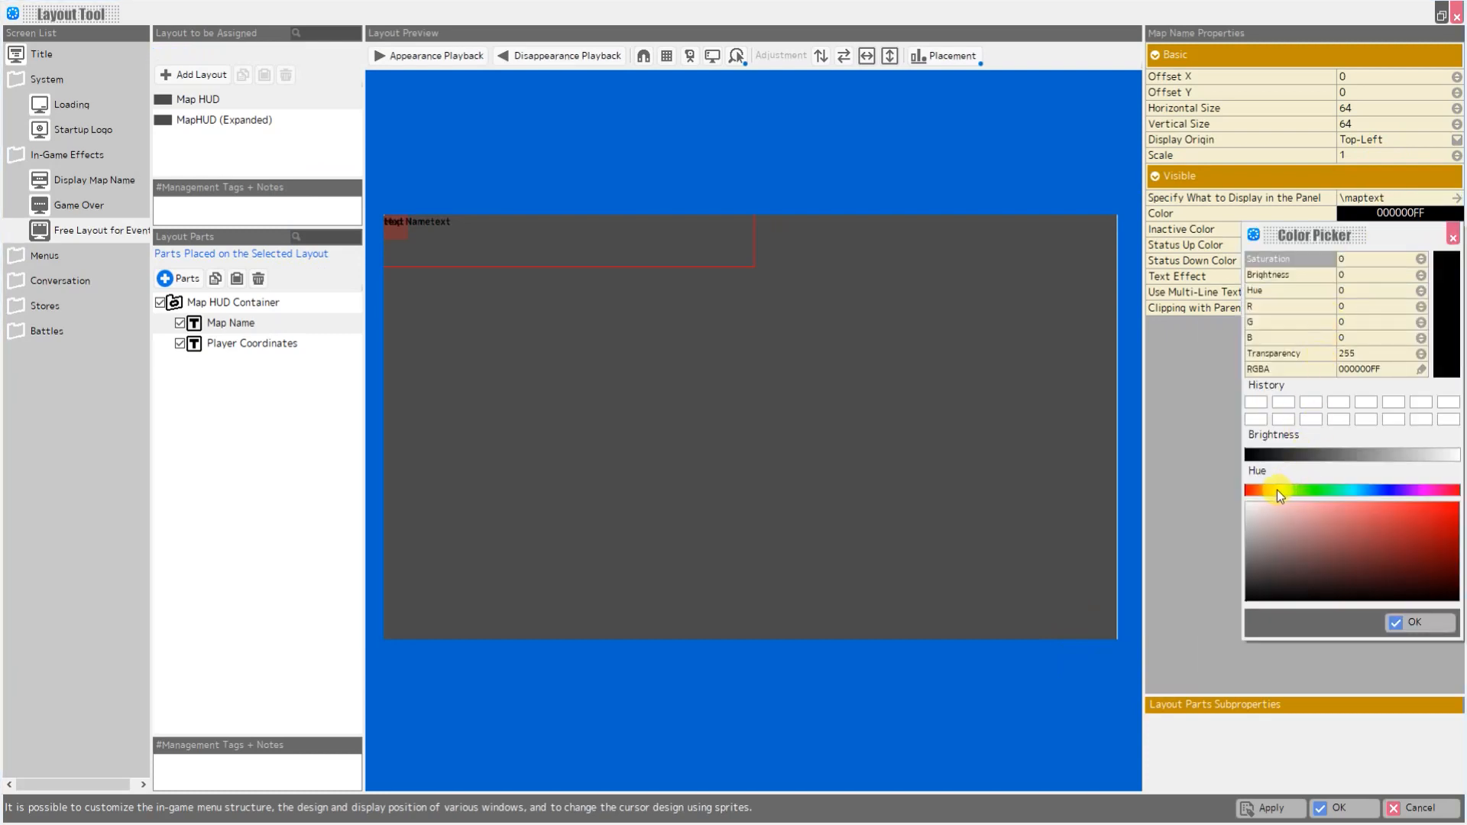
{"action": "double_click", "coordinate": [1365, 368]}
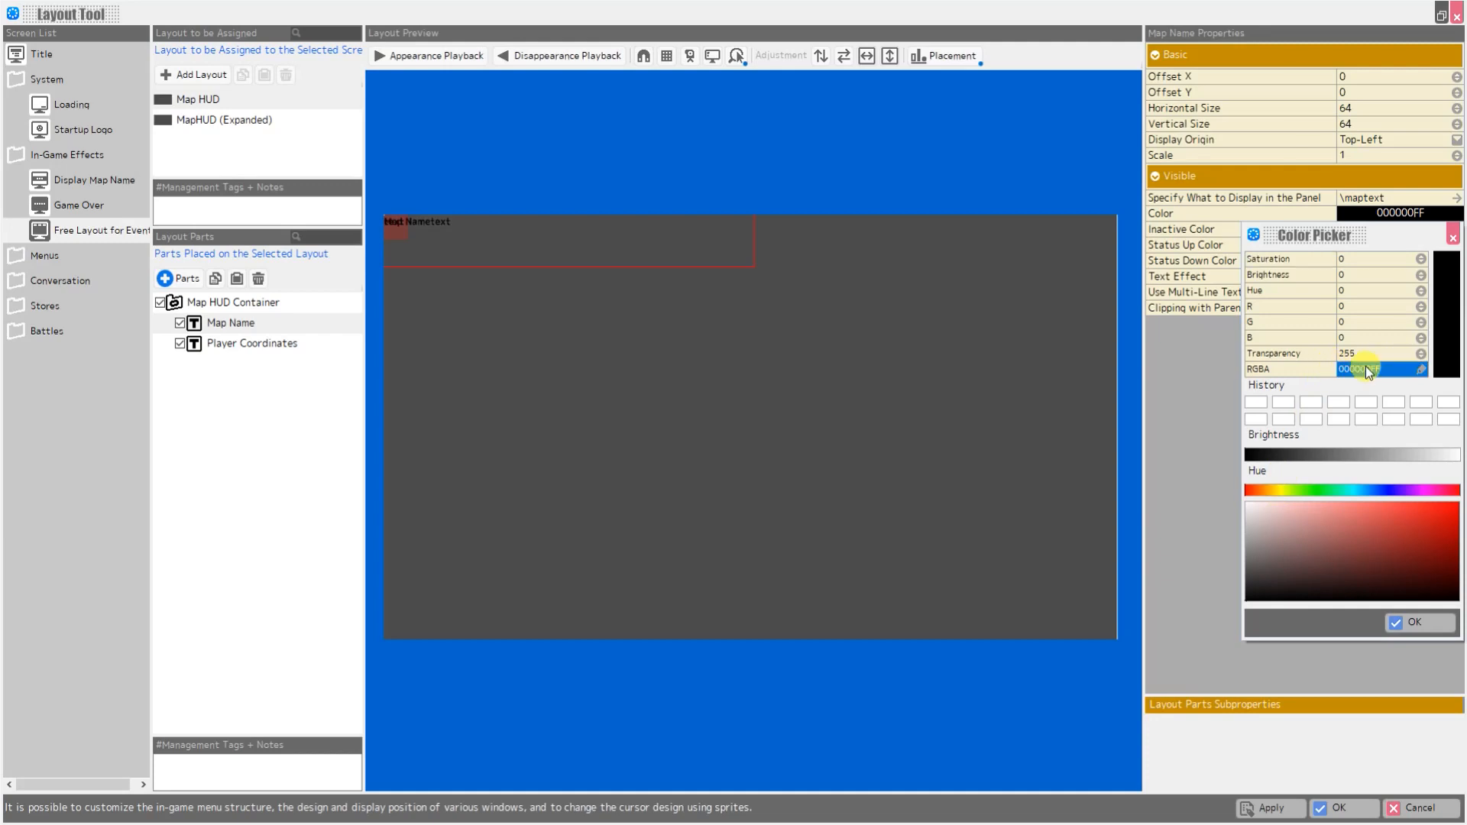
{"action": "left_click", "coordinate": [1253, 402]}
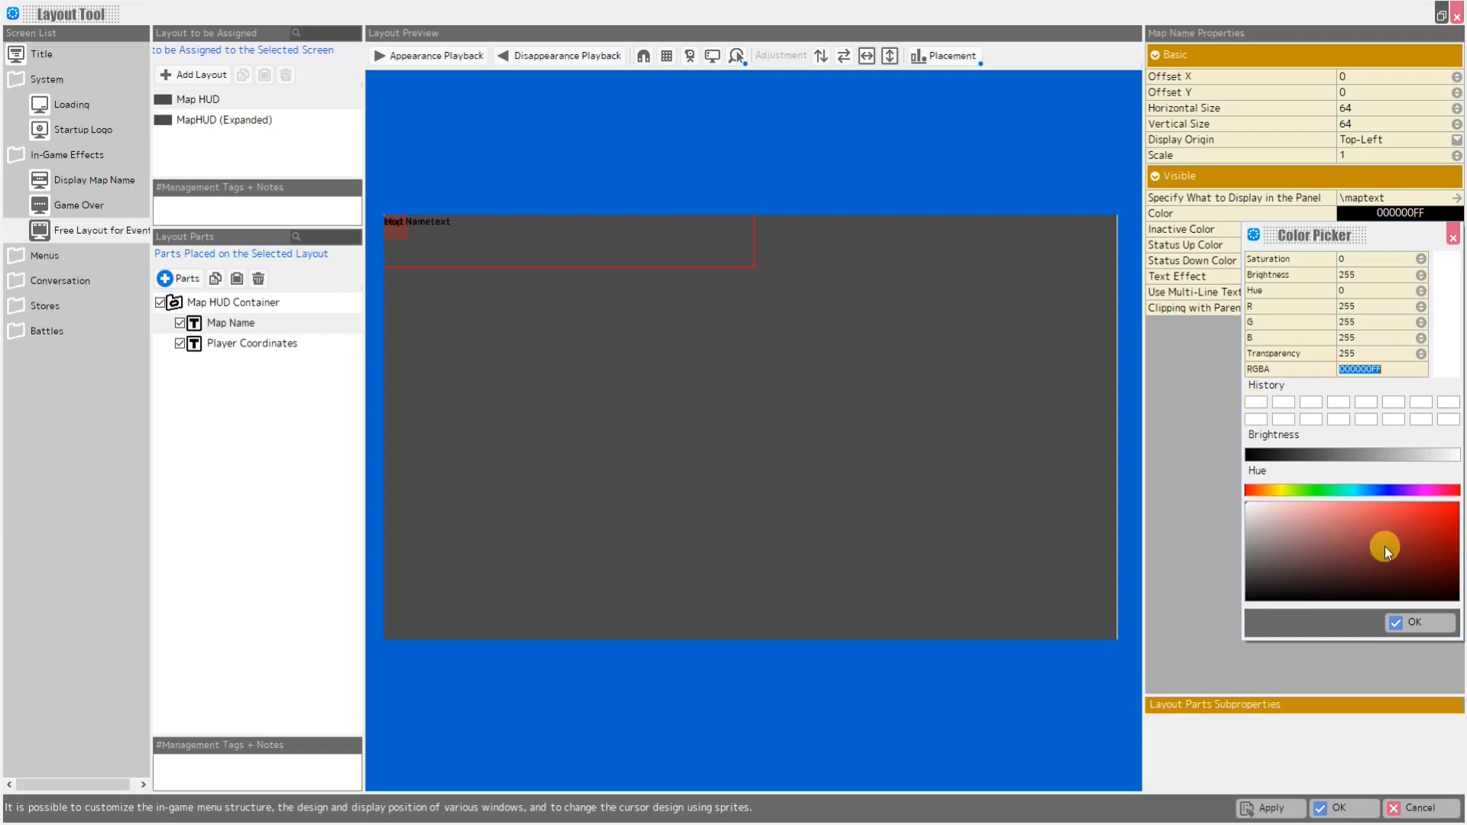
{"action": "left_click", "coordinate": [1415, 622]}
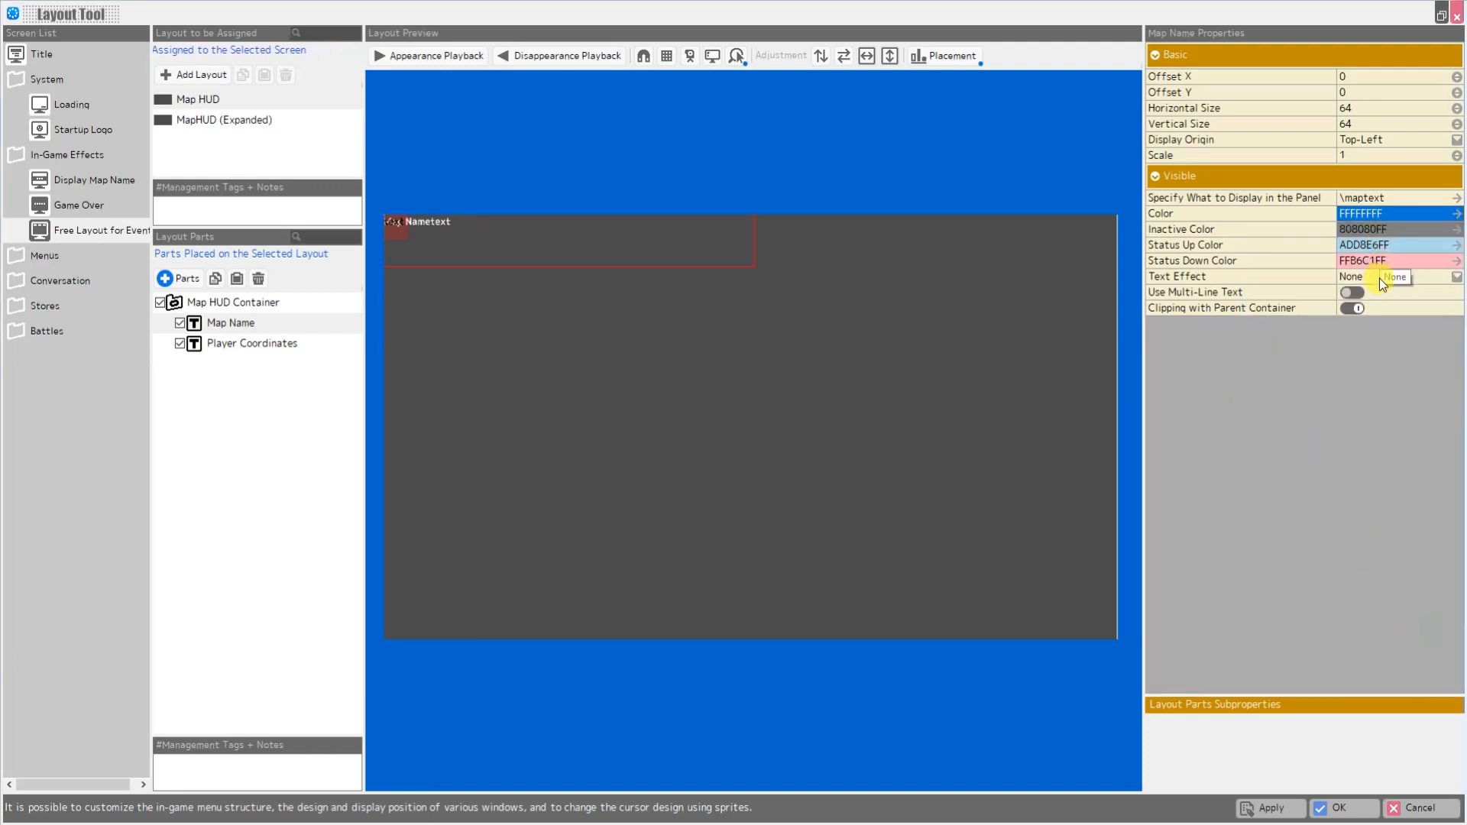
{"action": "left_click", "coordinate": [1458, 279]}
{"action": "left_click", "coordinate": [1458, 279]}
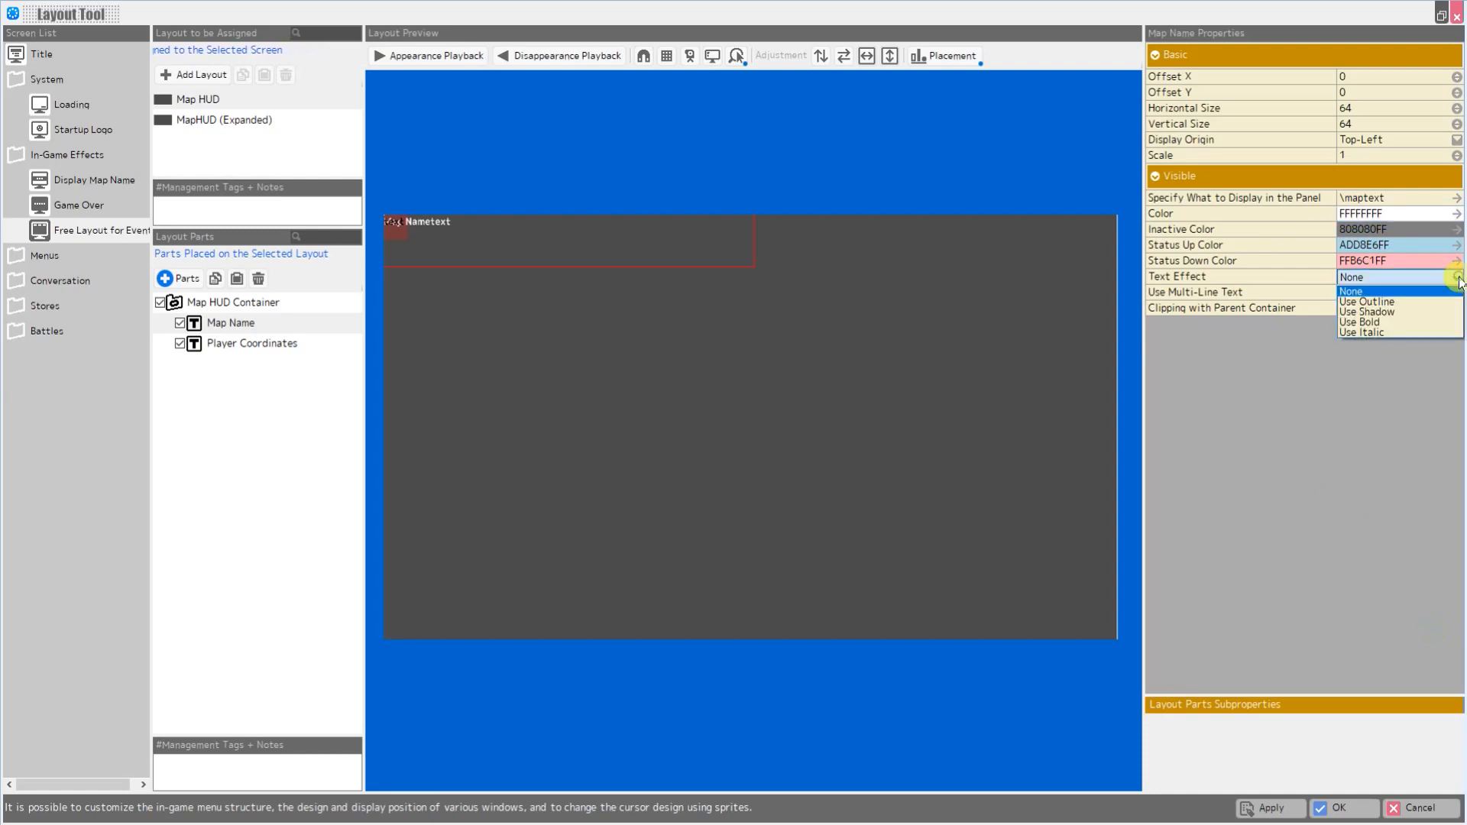
{"action": "left_click", "coordinate": [1379, 316]}
Set the Map Name panel's Offset X to 146
{"action": "left_click", "coordinate": [1356, 76]}
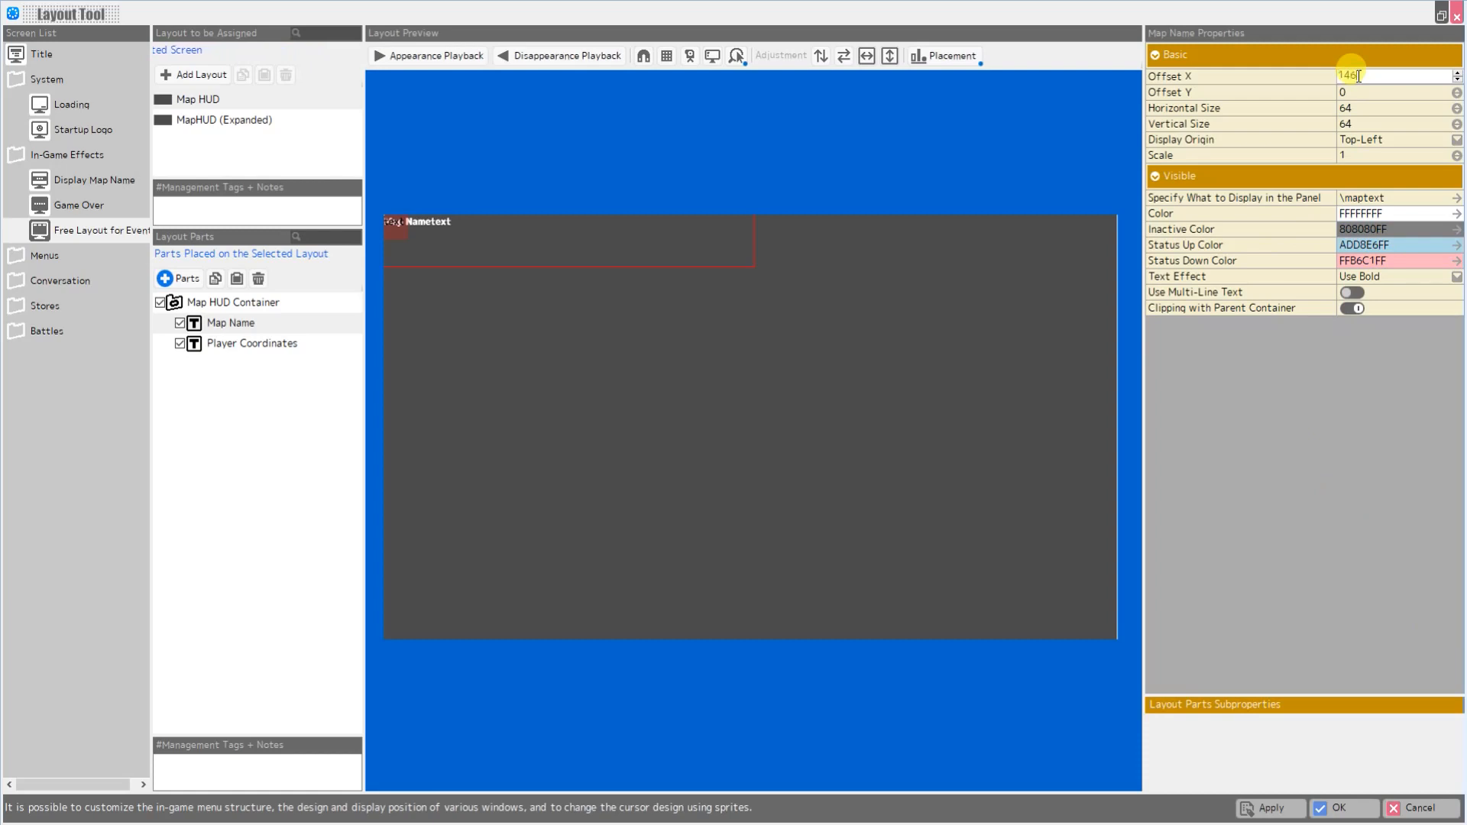
{"action": "key", "text": "Return"}
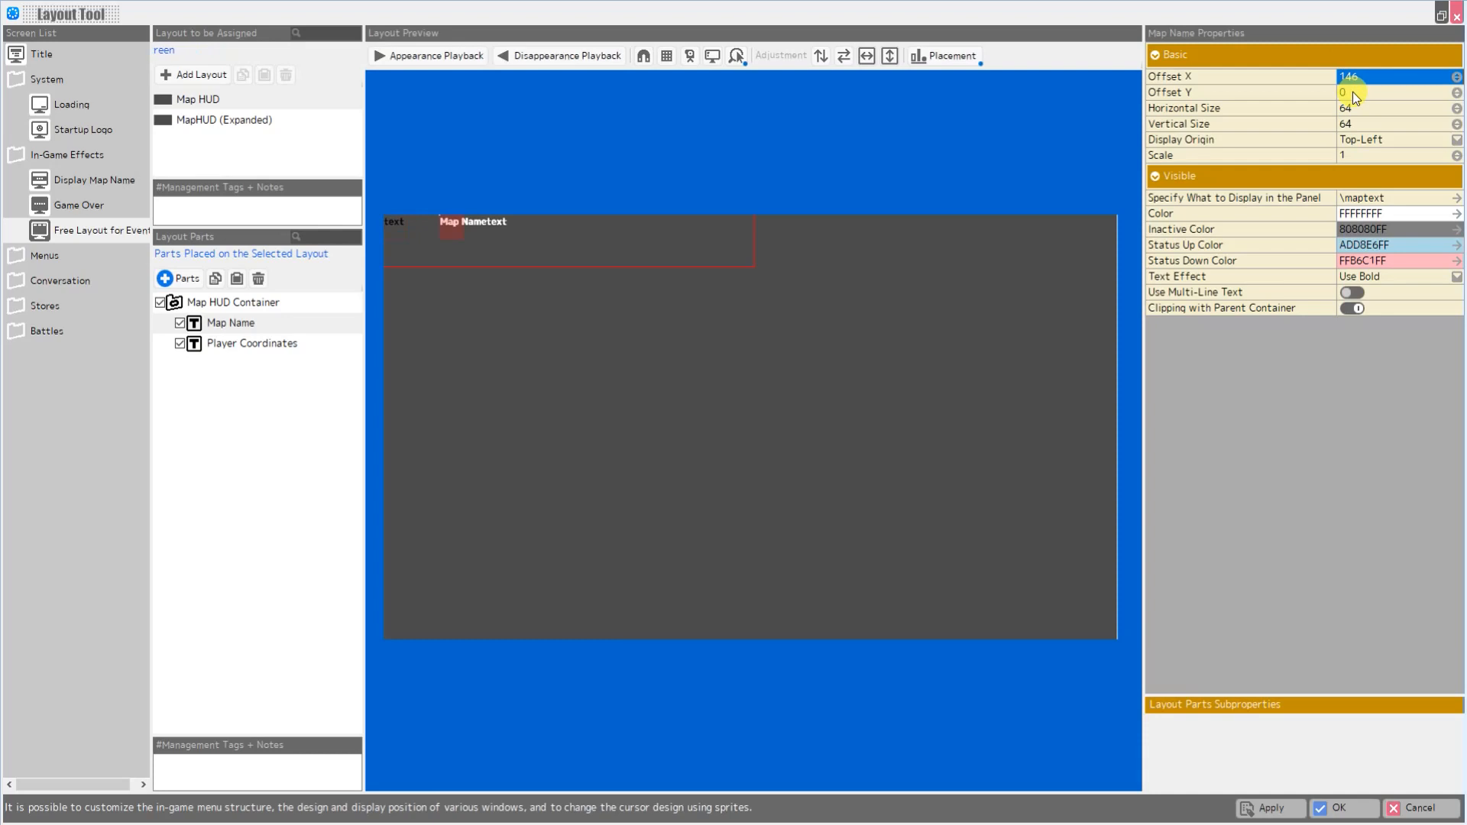
{"action": "left_click", "coordinate": [1353, 92]}
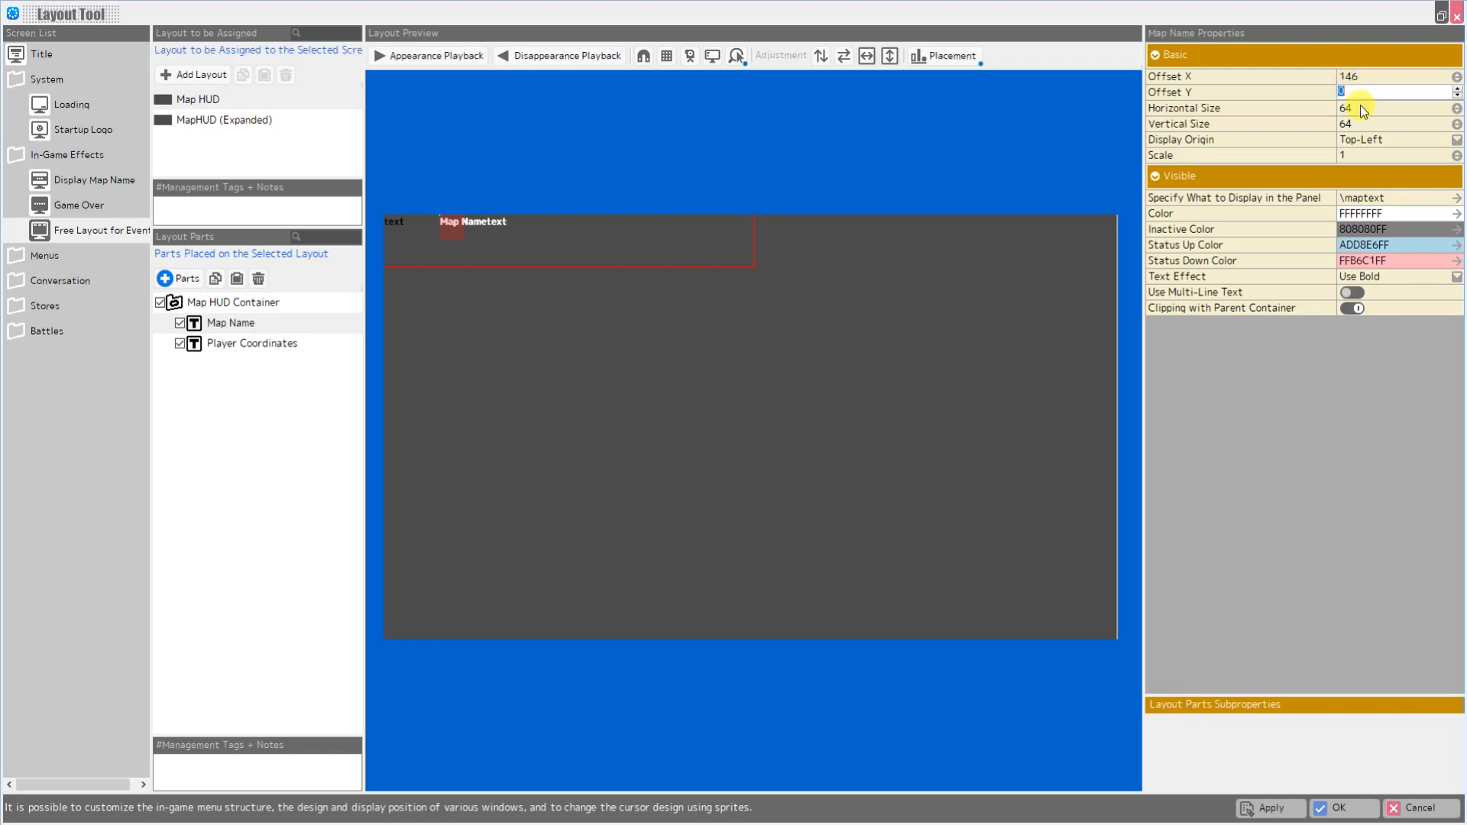
Resize the Map Name panel to 826 horizontal by 70 vertical and set its scale to 1.5
{"action": "left_click", "coordinate": [1360, 108]}
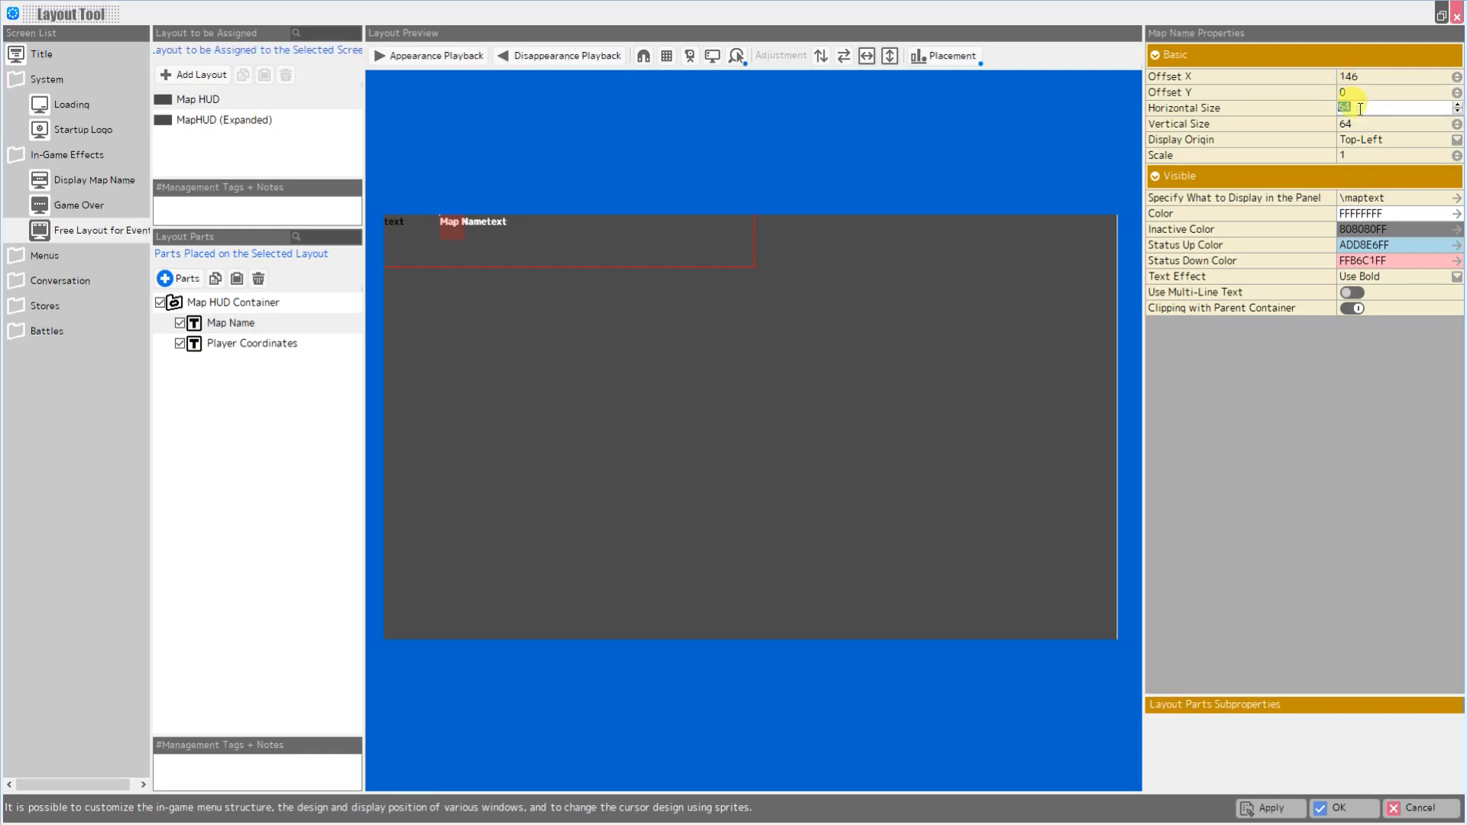
{"action": "type", "text": "826"}
{"action": "key", "text": "Return"}
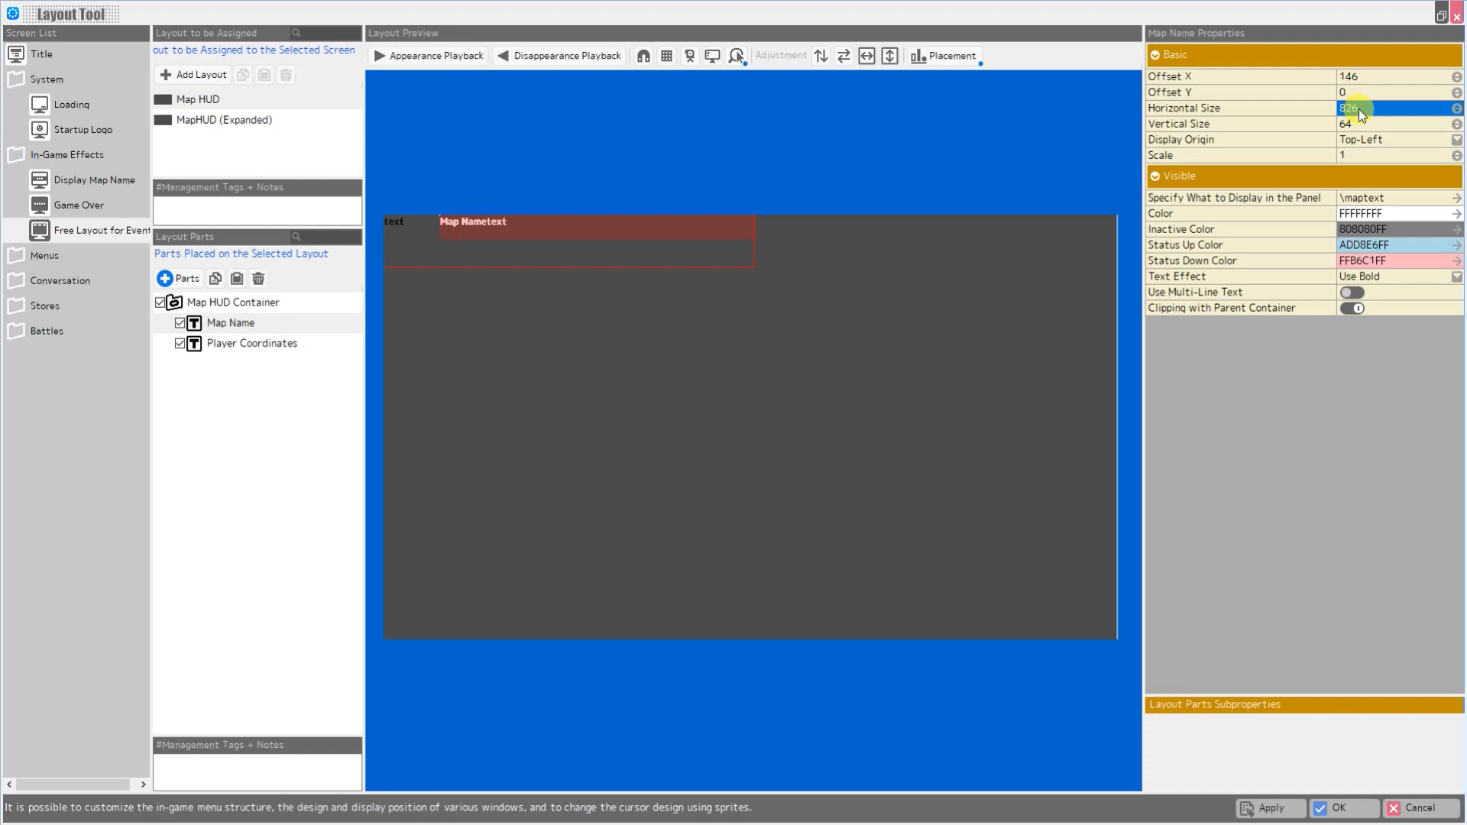
{"action": "left_click", "coordinate": [1356, 123]}
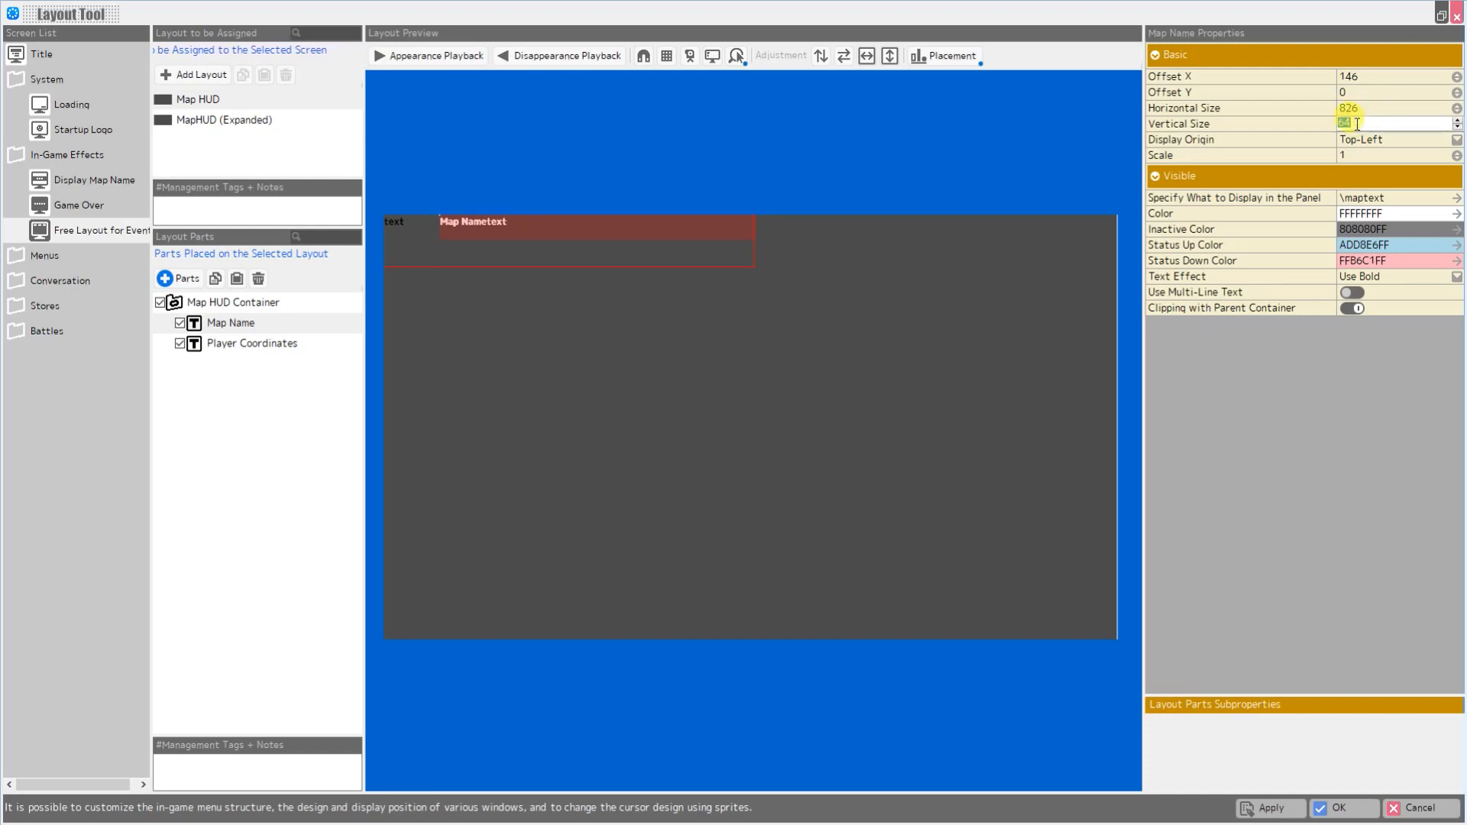
{"action": "type", "text": "70"}
{"action": "key", "text": "Return"}
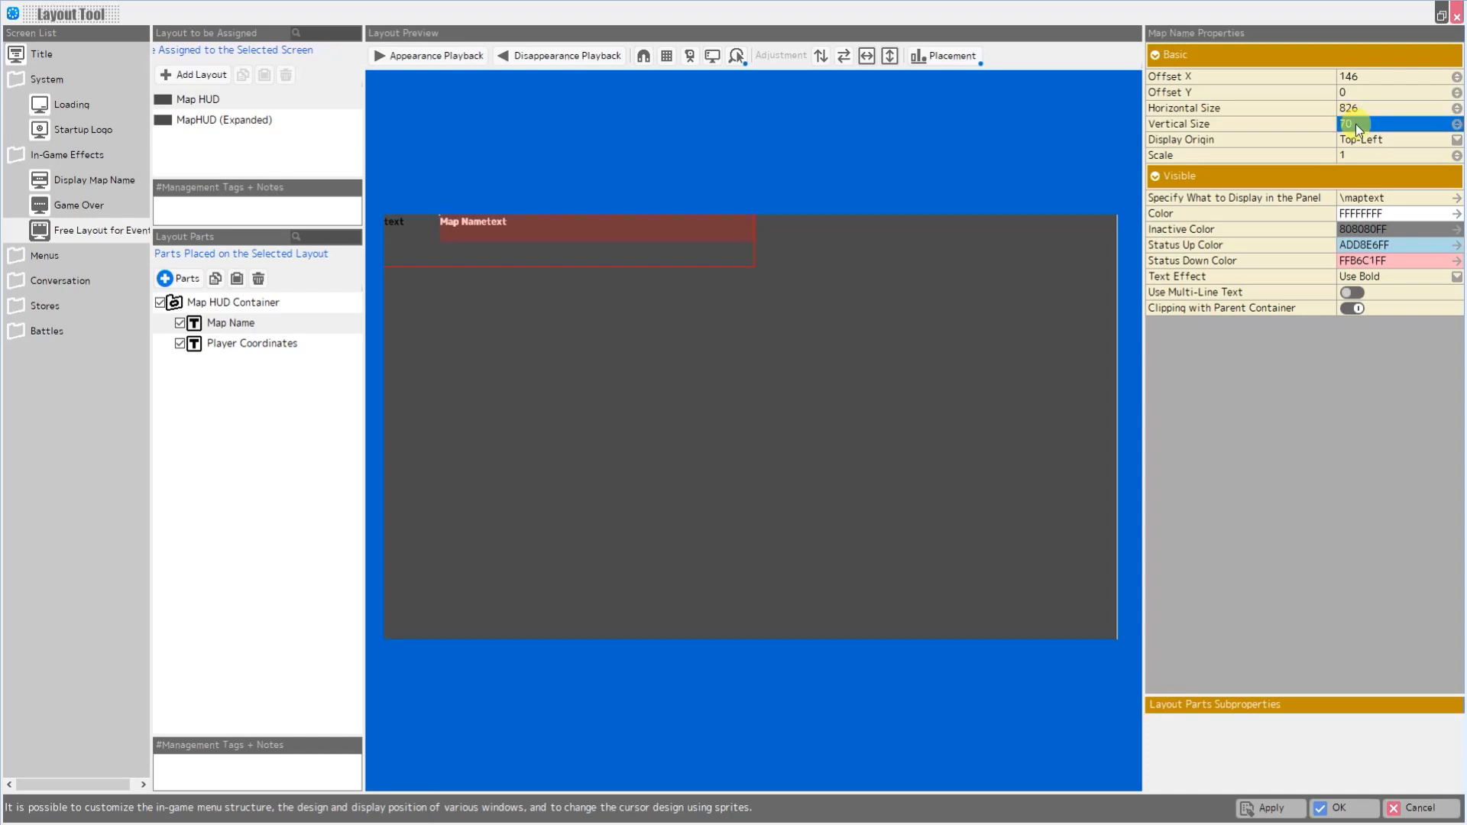
{"action": "left_click", "coordinate": [1427, 153]}
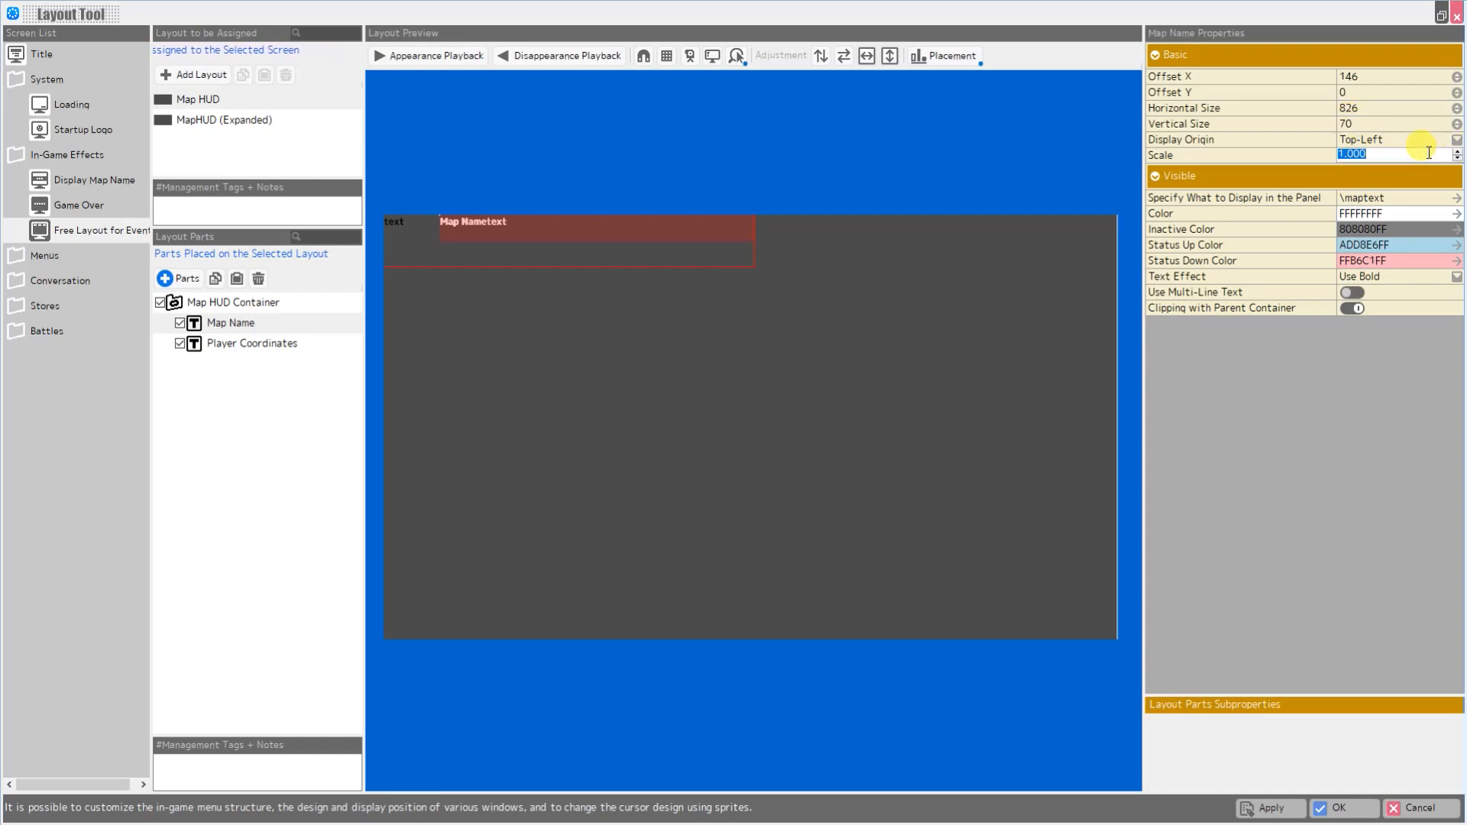
{"action": "type", "text": "1.5"}
{"action": "key", "text": "Return"}
Offset the Player Coordinates panel to X 148, Y 60
{"action": "left_click", "coordinate": [211, 345]}
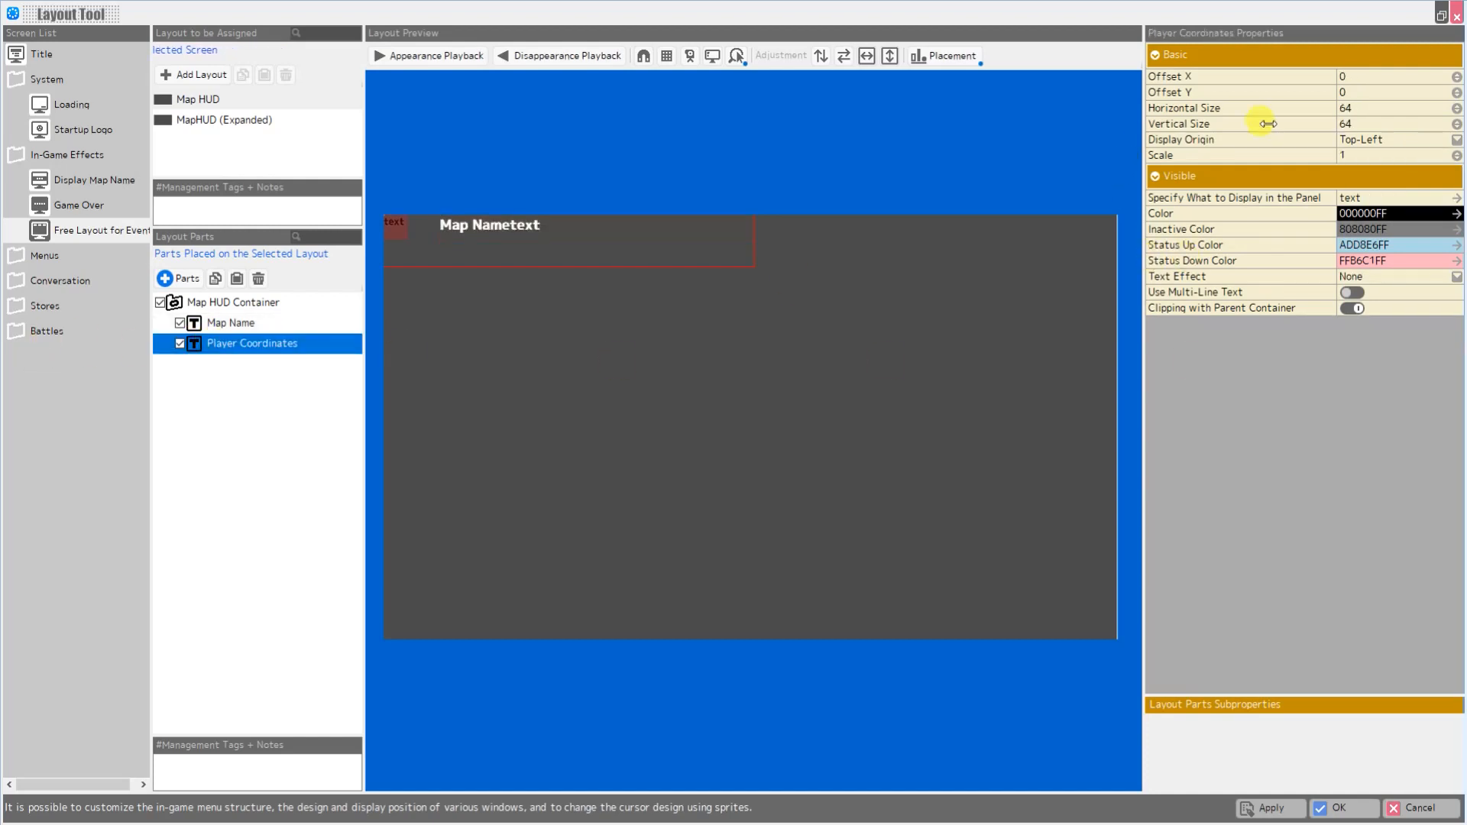
{"action": "left_click", "coordinate": [1355, 80]}
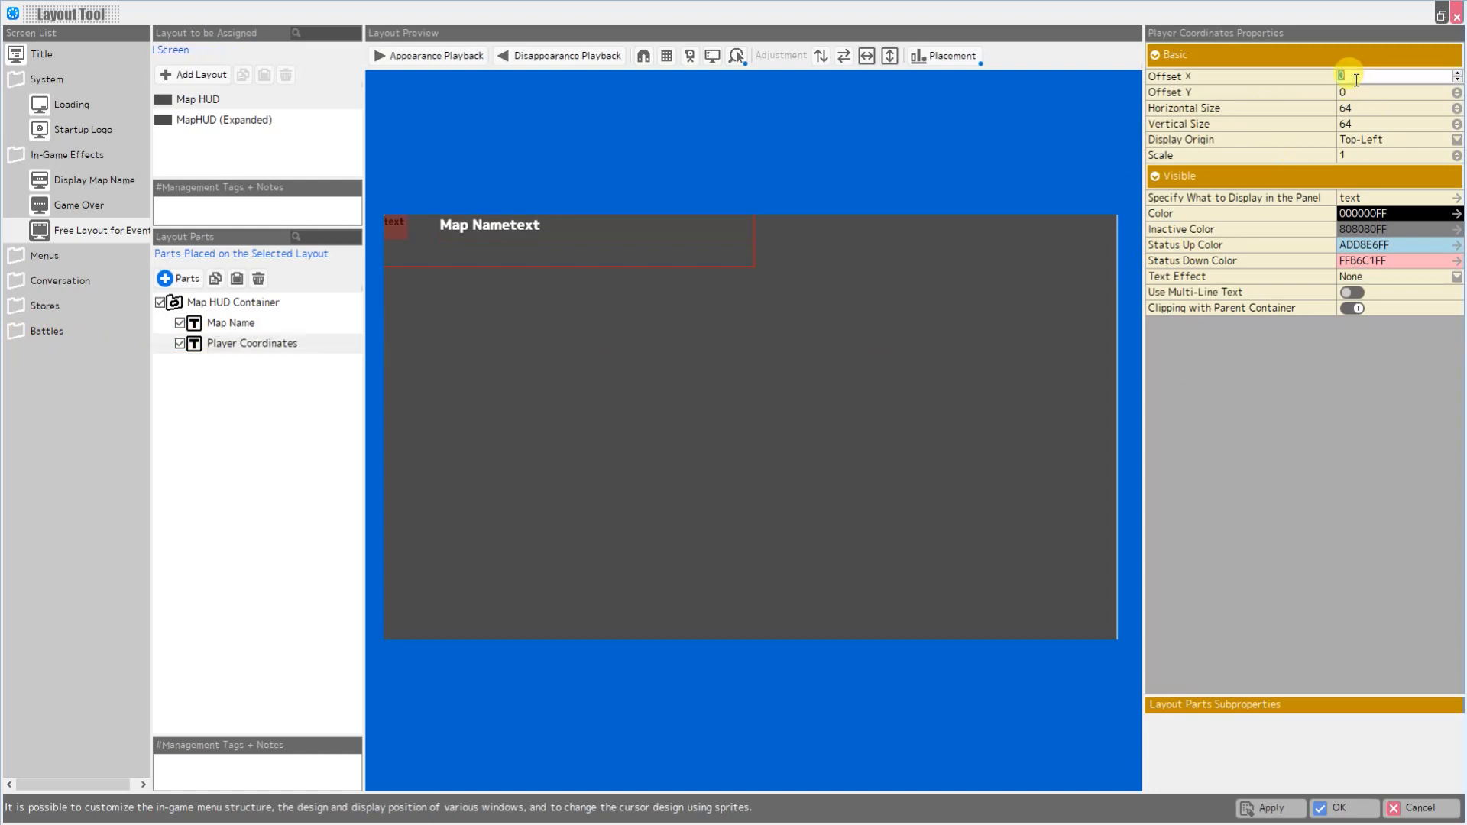
{"action": "type", "text": "148"}
{"action": "key", "text": "Return"}
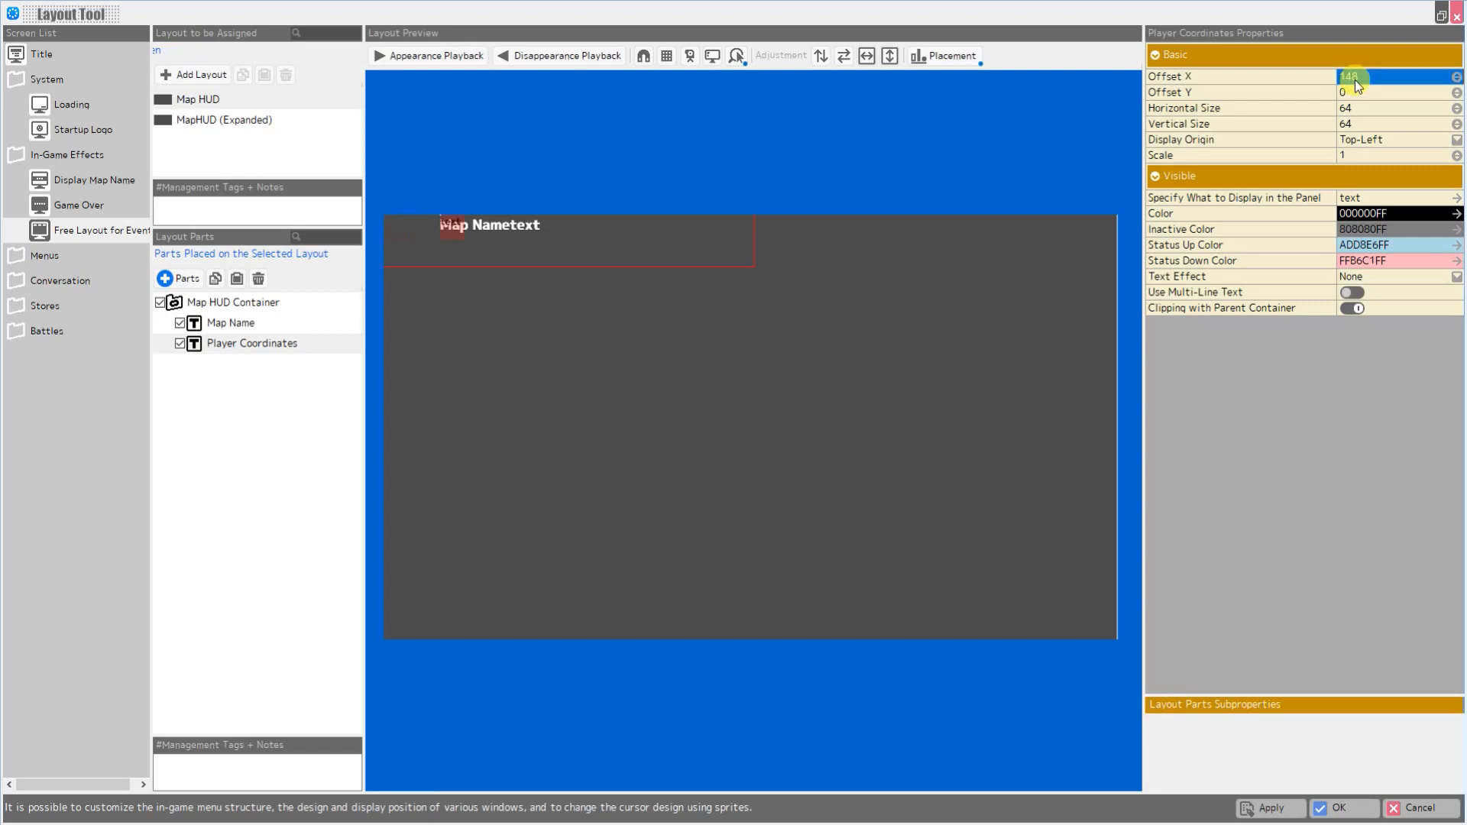
{"action": "left_click", "coordinate": [1357, 93]}
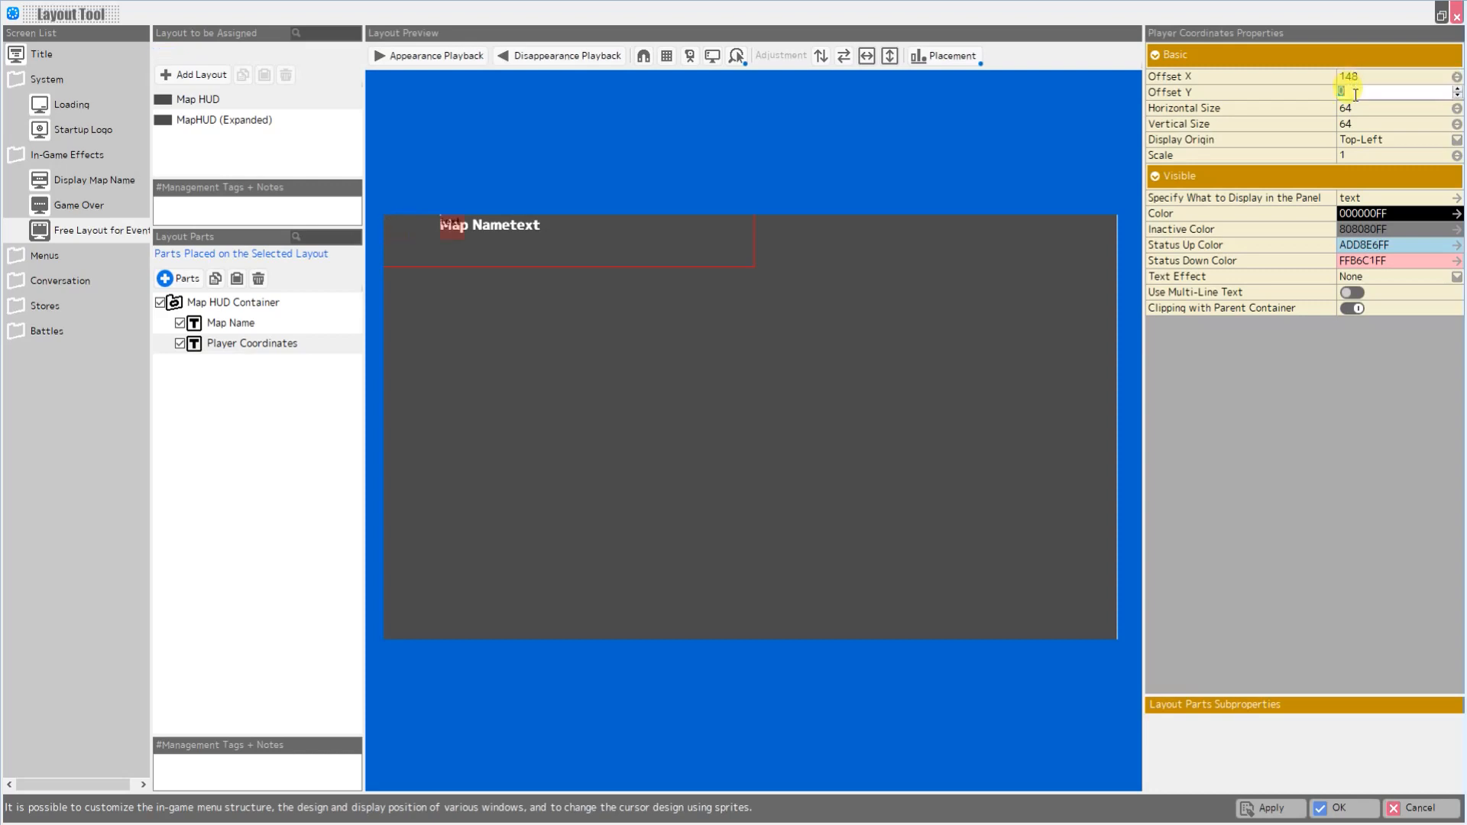
{"action": "type", "text": "6"}
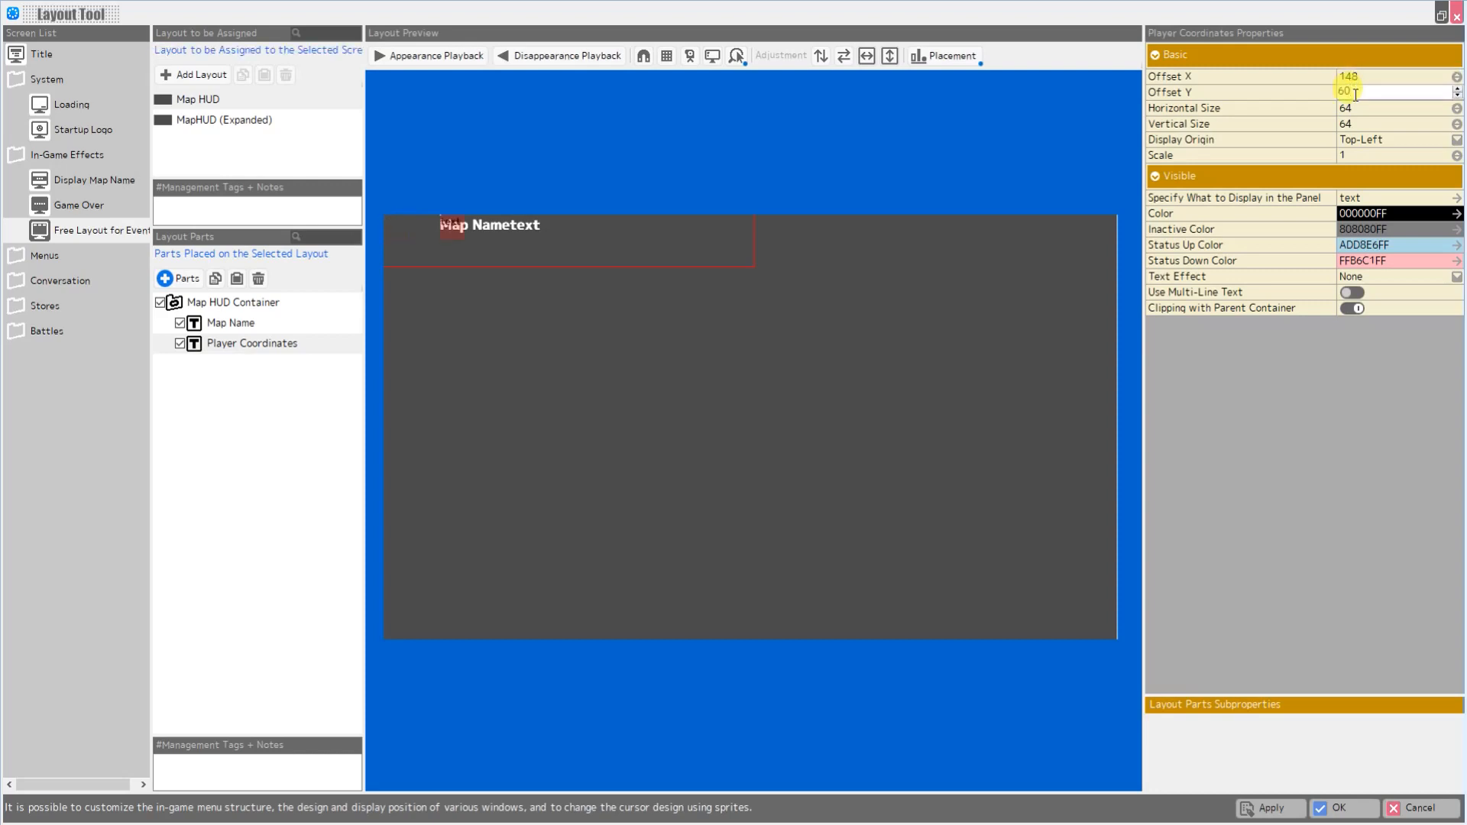
{"action": "type", "text": "0"}
{"action": "key", "text": "Return"}
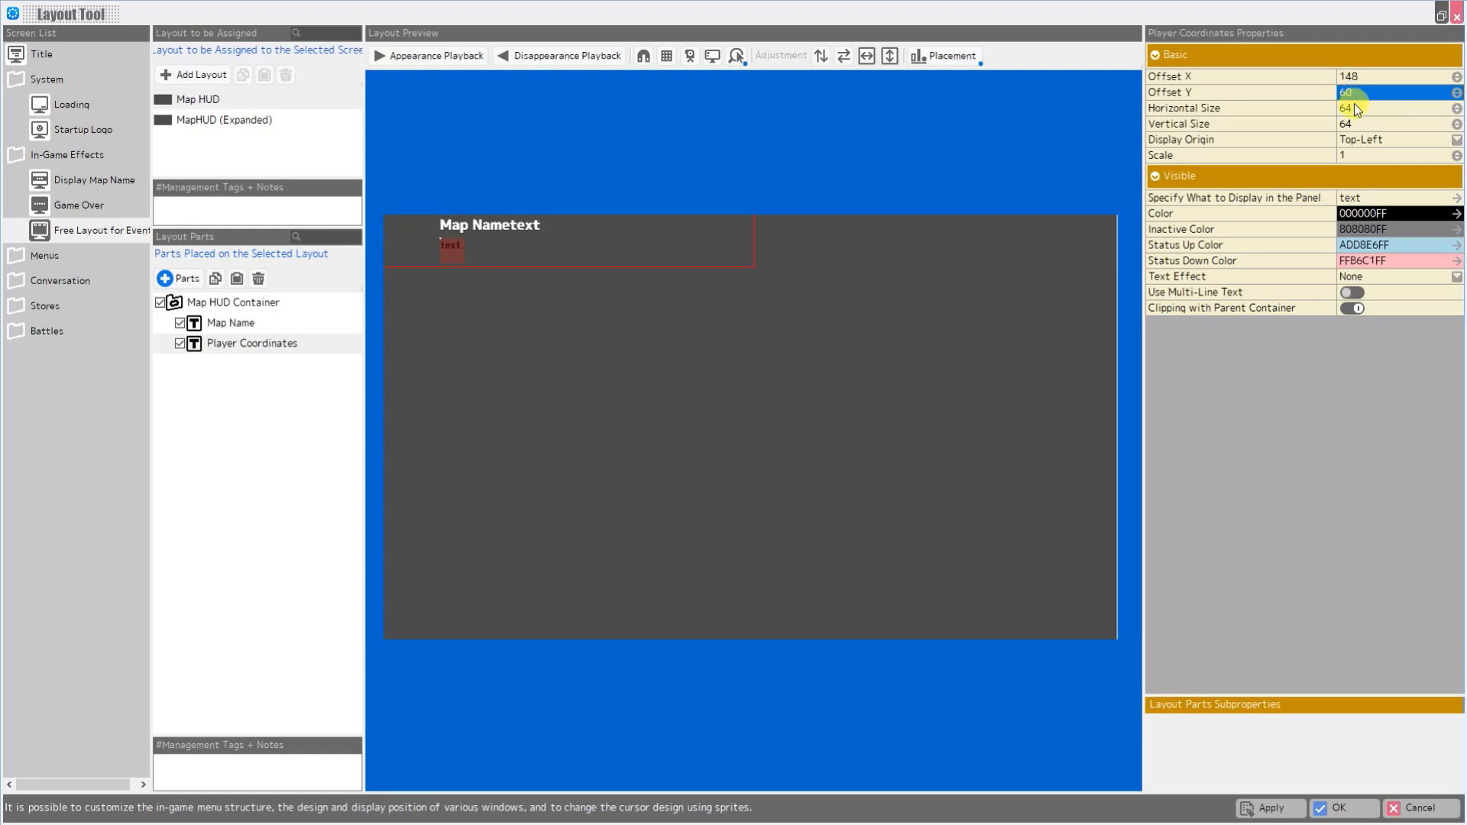
Resize the Player Coordinates panel to 826 horizontal by 70 vertical and set its scale to 1.1
{"action": "left_click", "coordinate": [1354, 104]}
{"action": "type", "text": "820"}
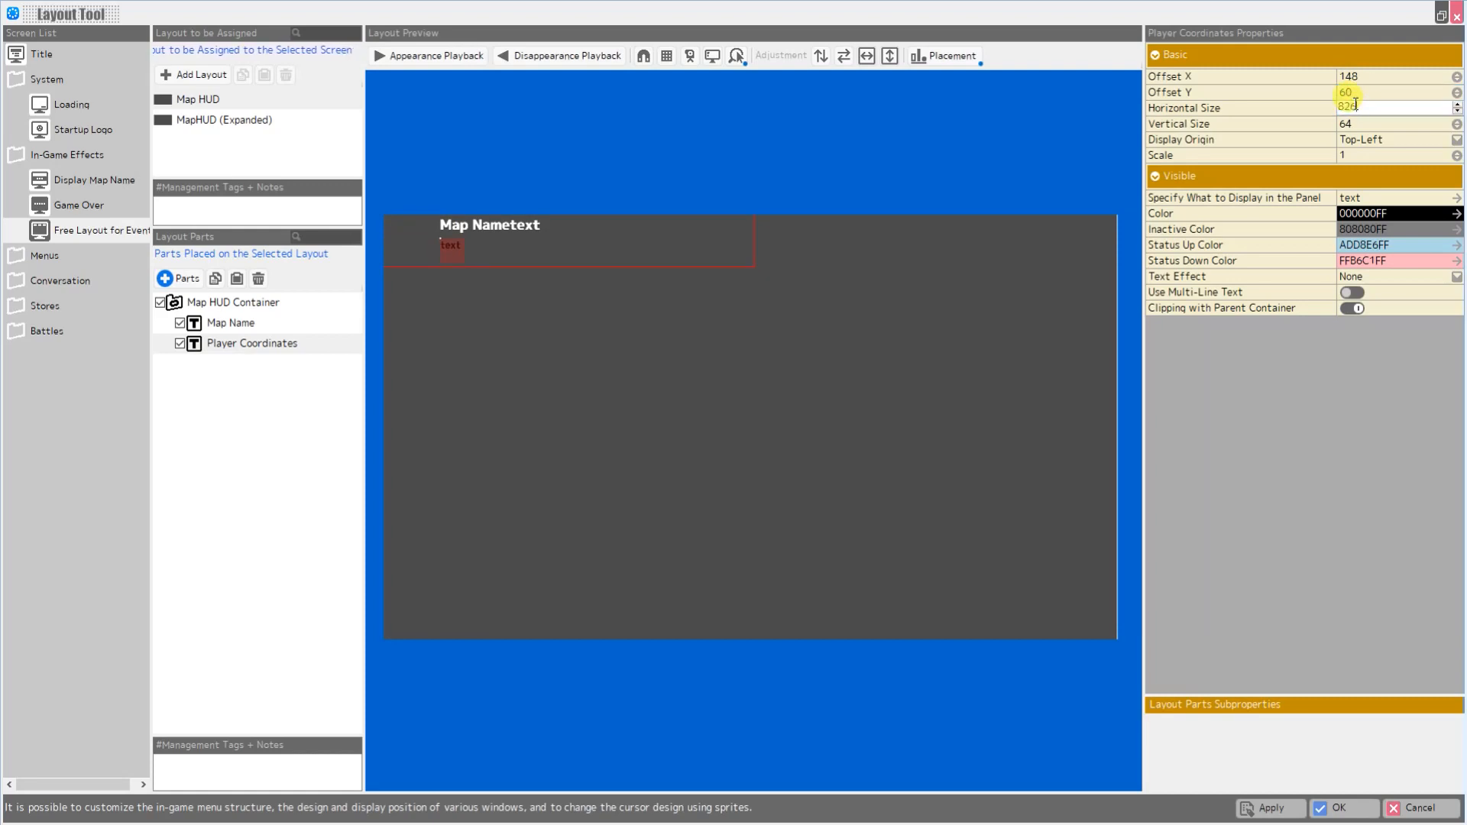
{"action": "key", "text": "Return"}
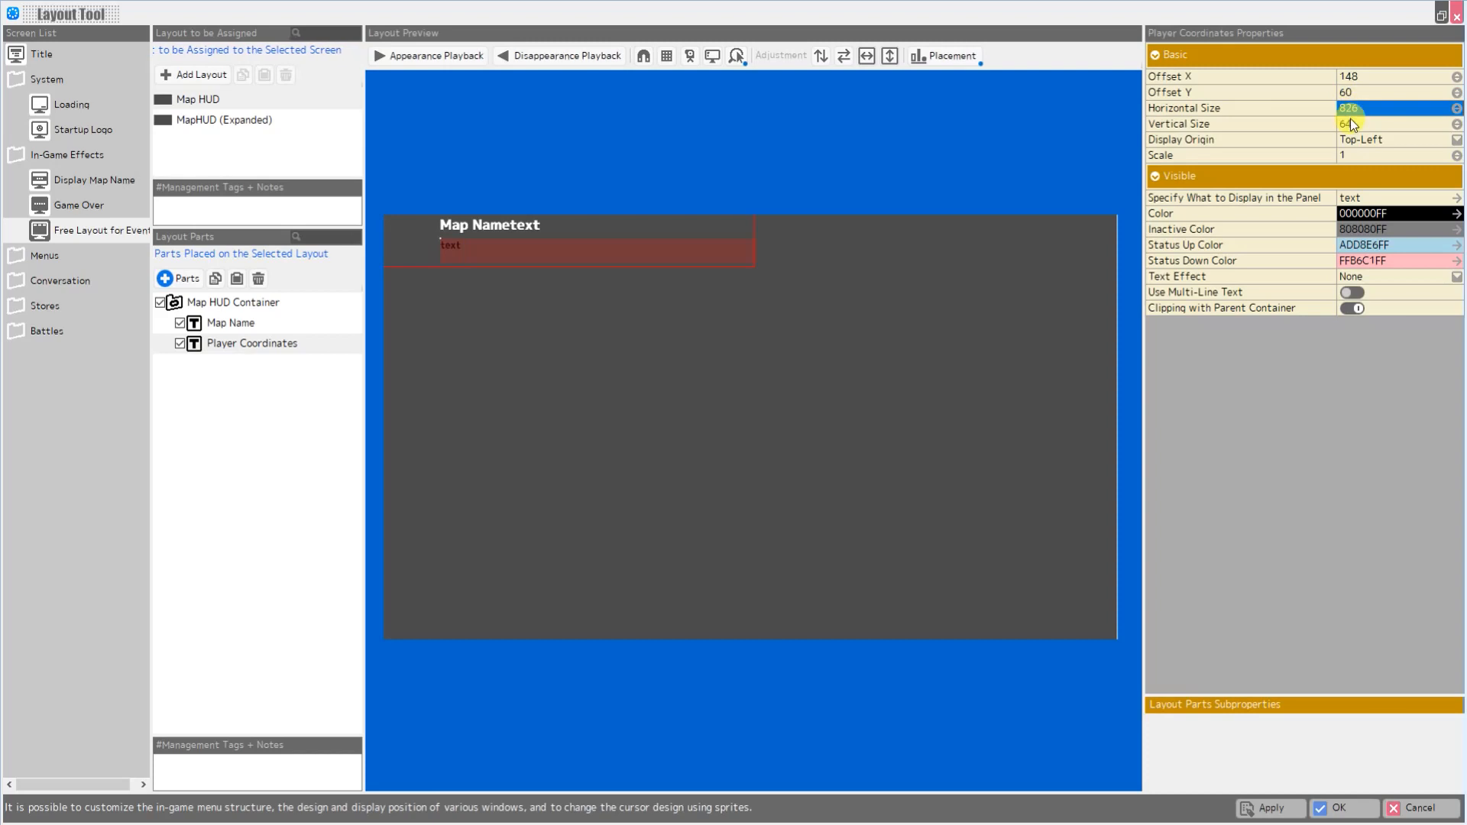
{"action": "left_click", "coordinate": [1350, 122]}
{"action": "type", "text": "70"}
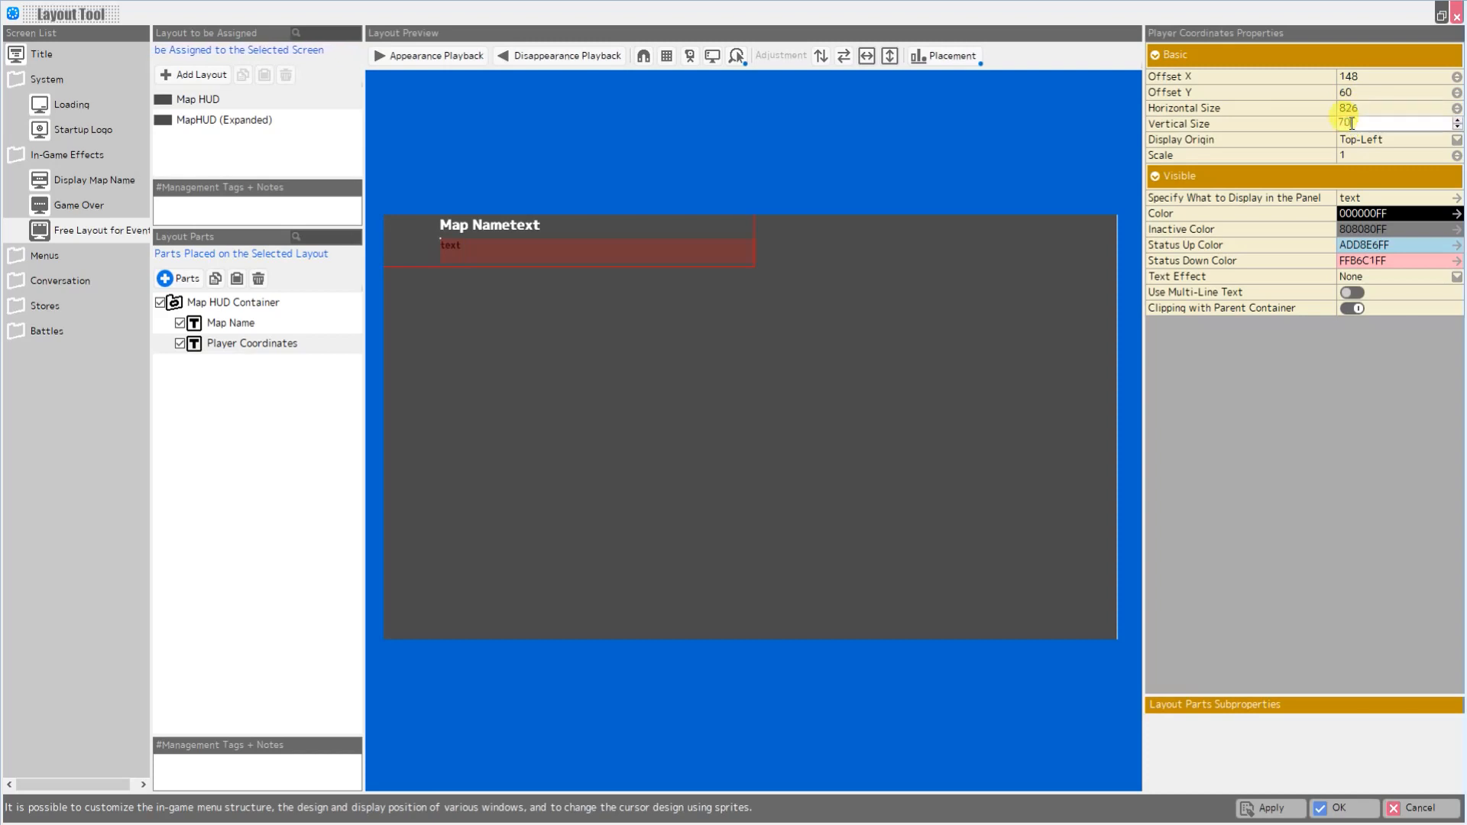
{"action": "key", "text": "Return"}
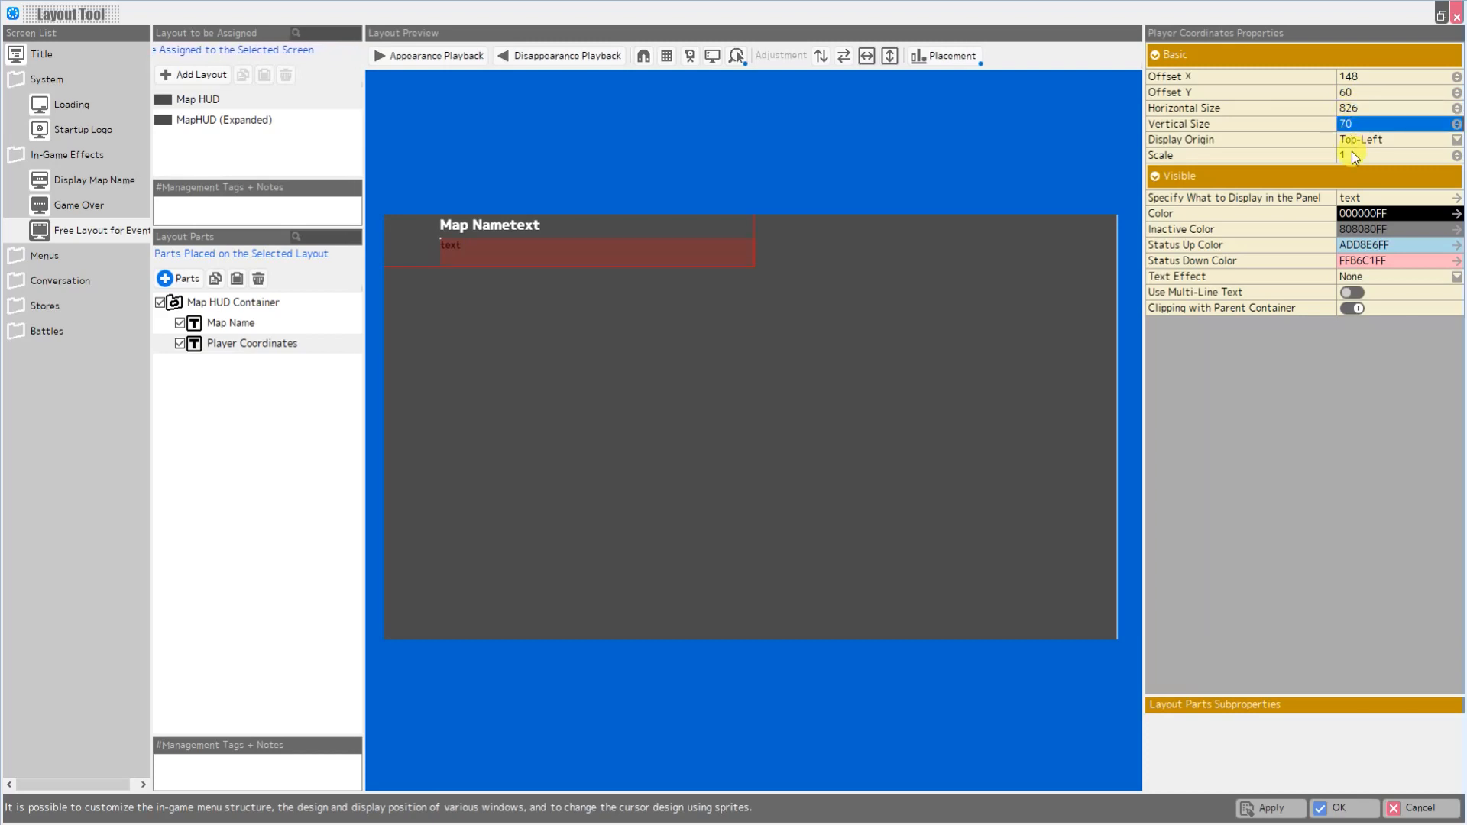
{"action": "left_click", "coordinate": [1457, 155]}
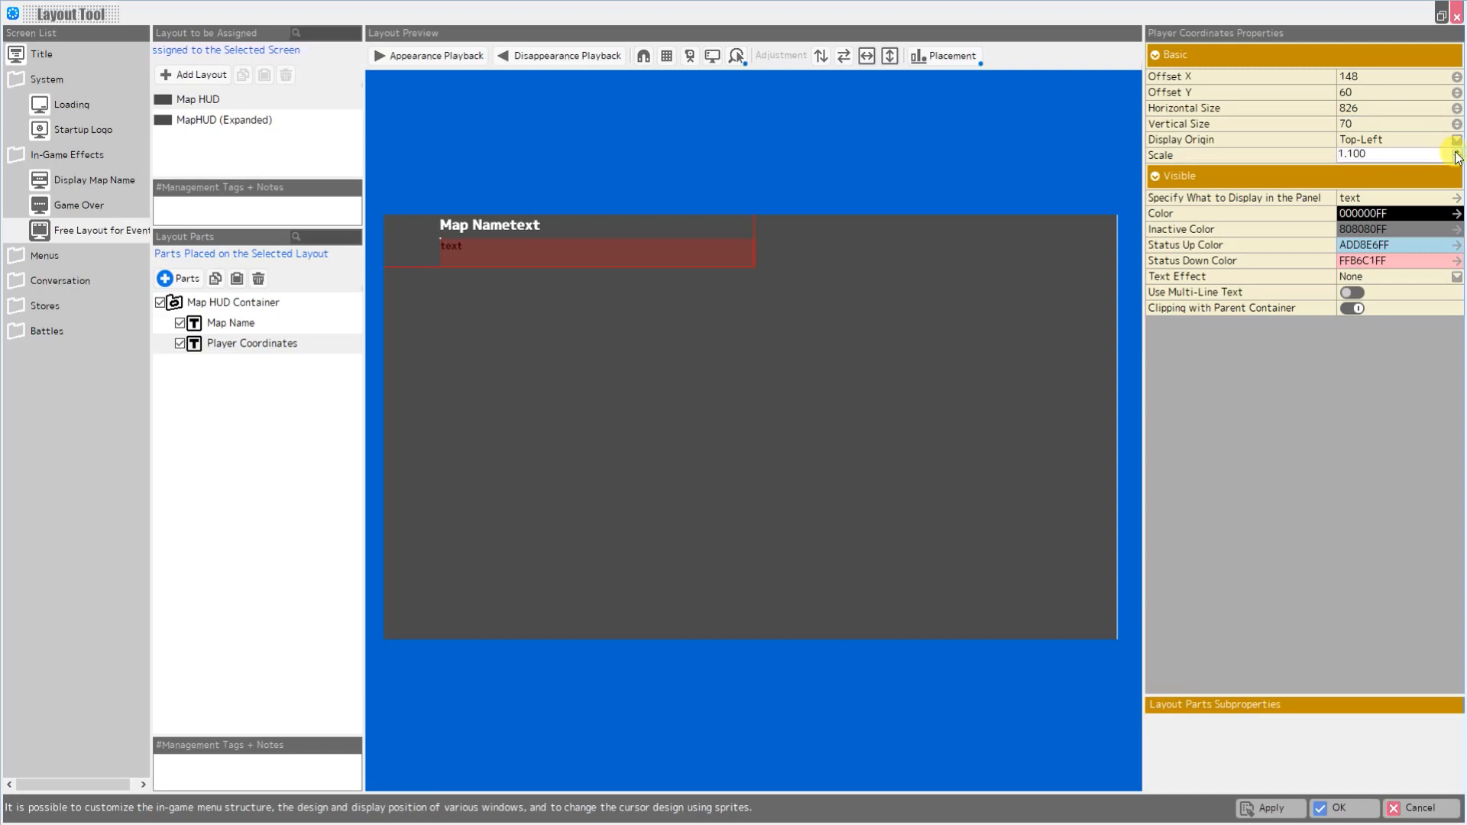
Set the Player Coordinates text color to white (FFFFFFFF)
{"action": "left_click", "coordinate": [1375, 213]}
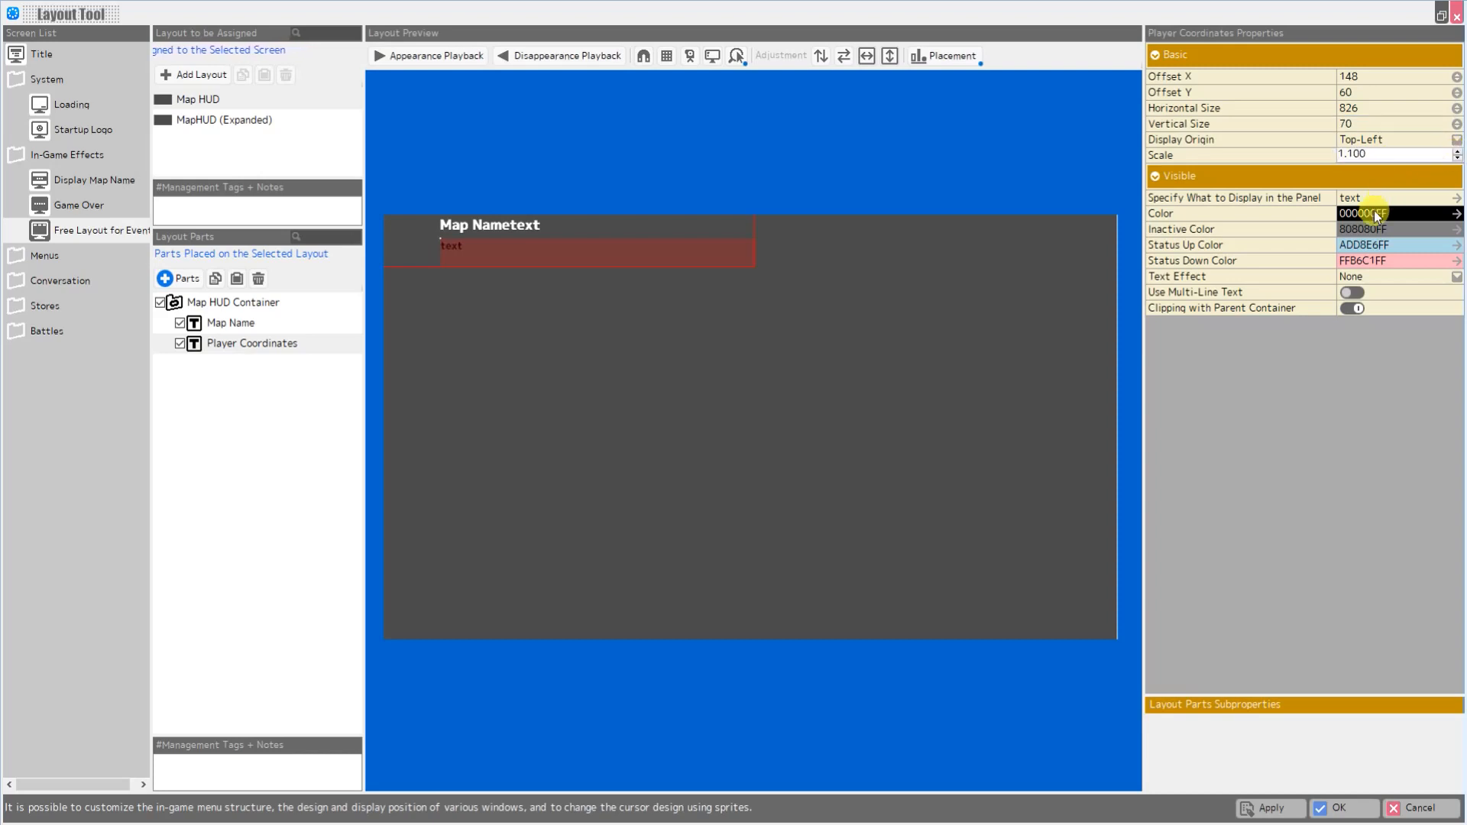
{"action": "left_click", "coordinate": [1256, 418]}
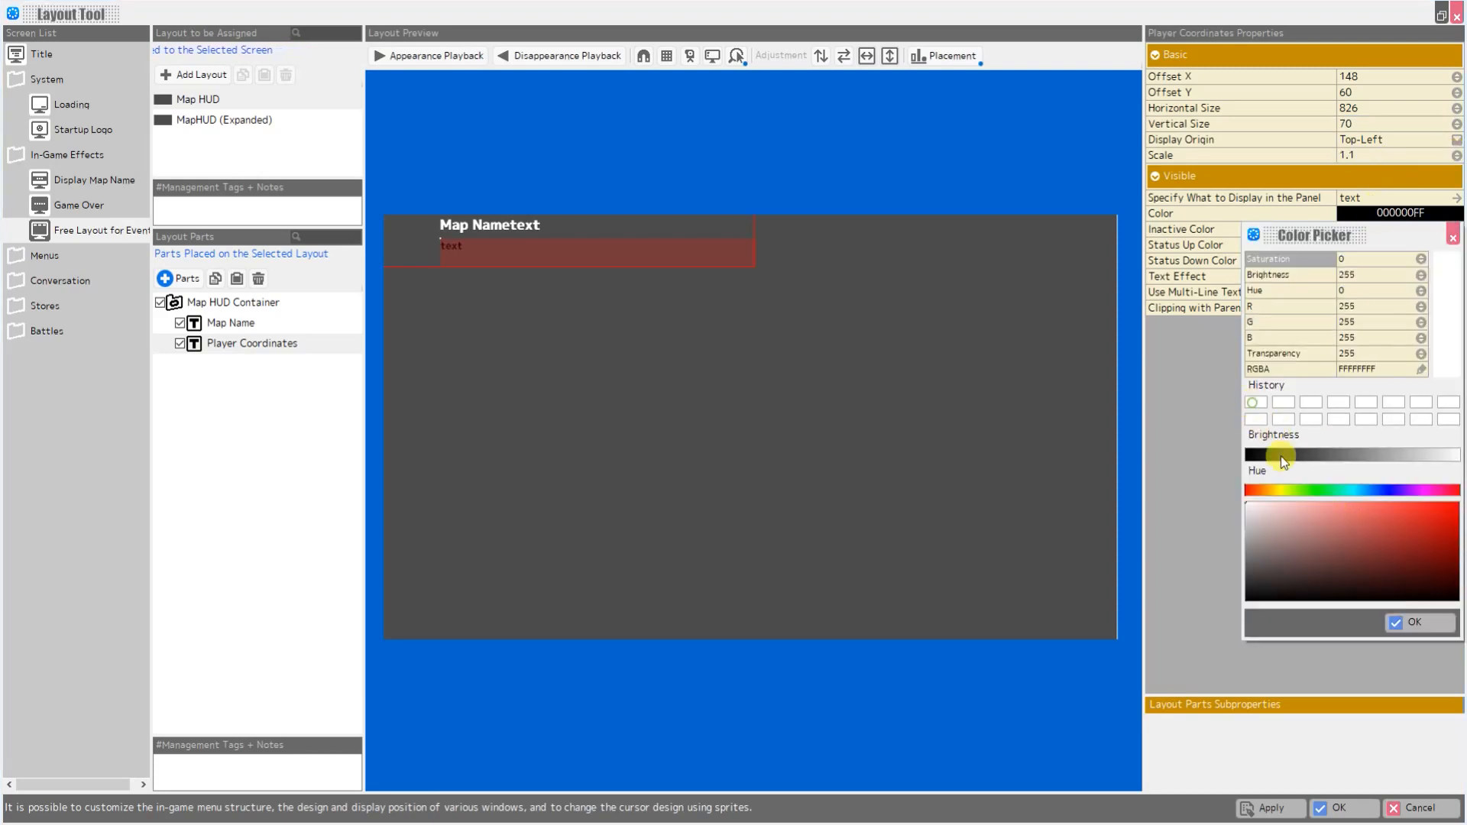
{"action": "left_click", "coordinate": [1415, 623]}
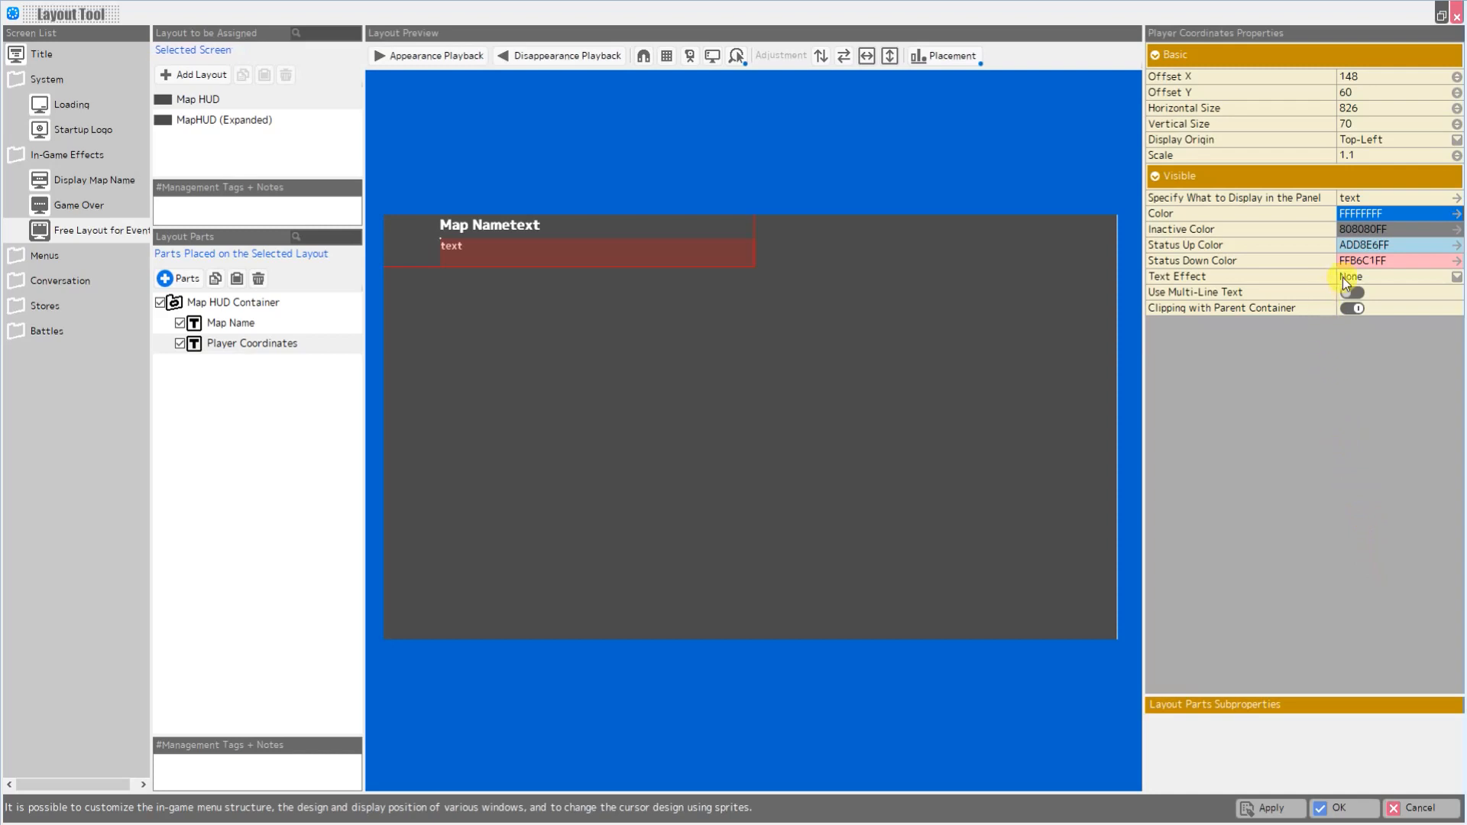
Replace the Player Coordinates placeholder text with the Events special format for a variable's value, $[x], and clear its x parameter
{"action": "left_click", "coordinate": [1382, 197]}
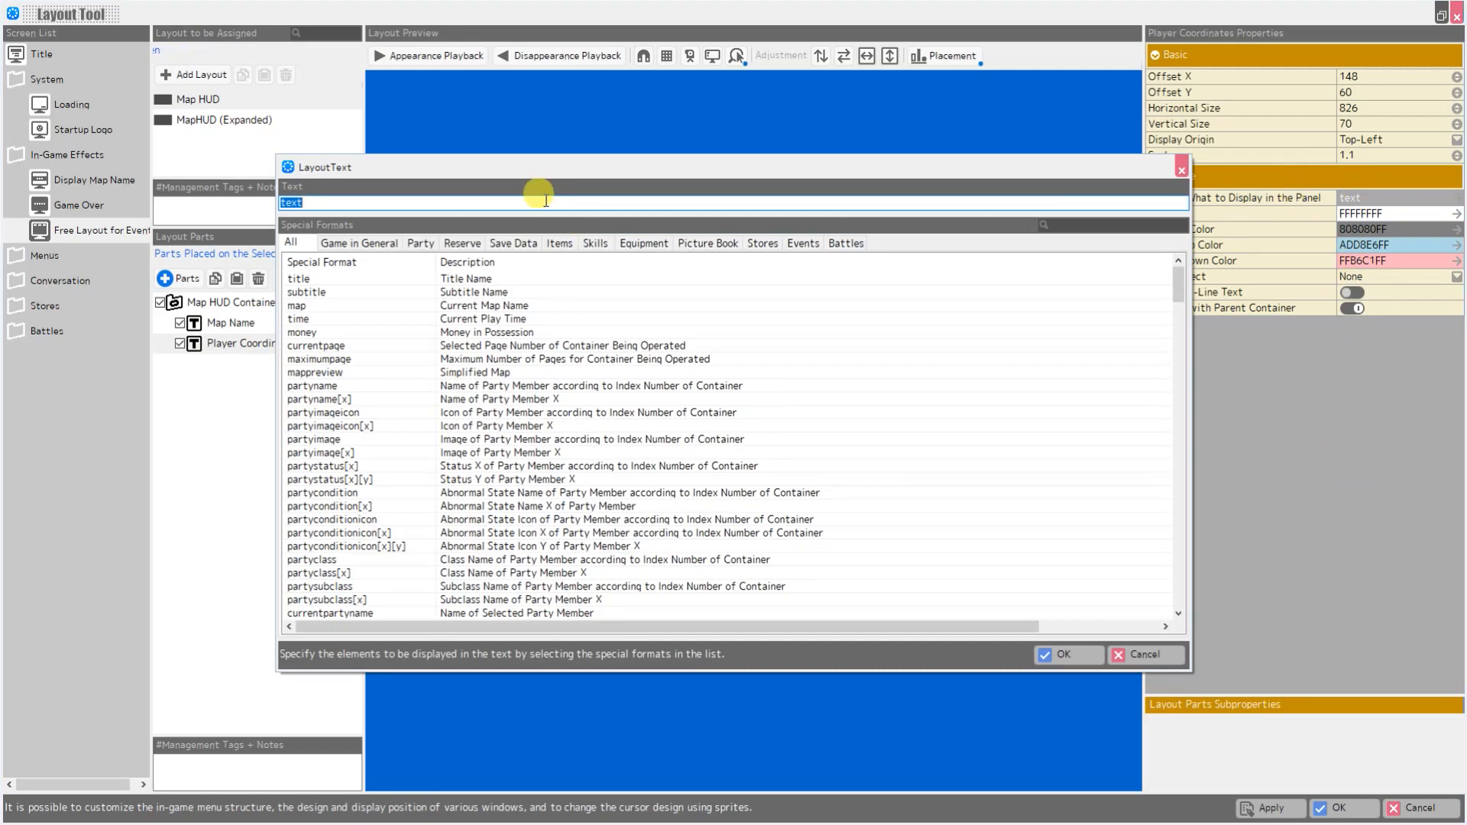
{"action": "left_click", "coordinate": [420, 203]}
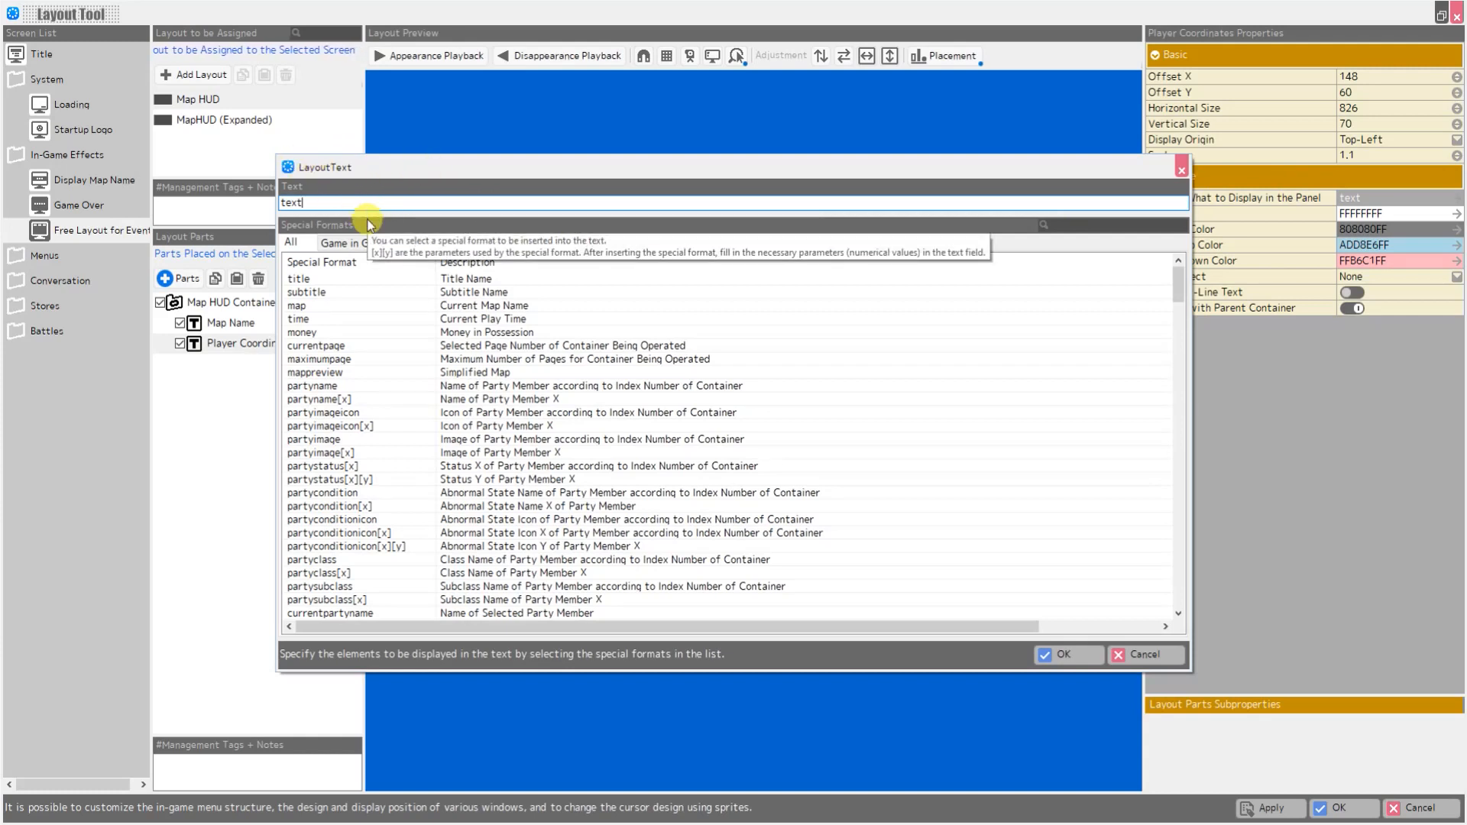
{"action": "left_click_drag", "start_coordinate": [319, 204], "coordinate": [256, 200]}
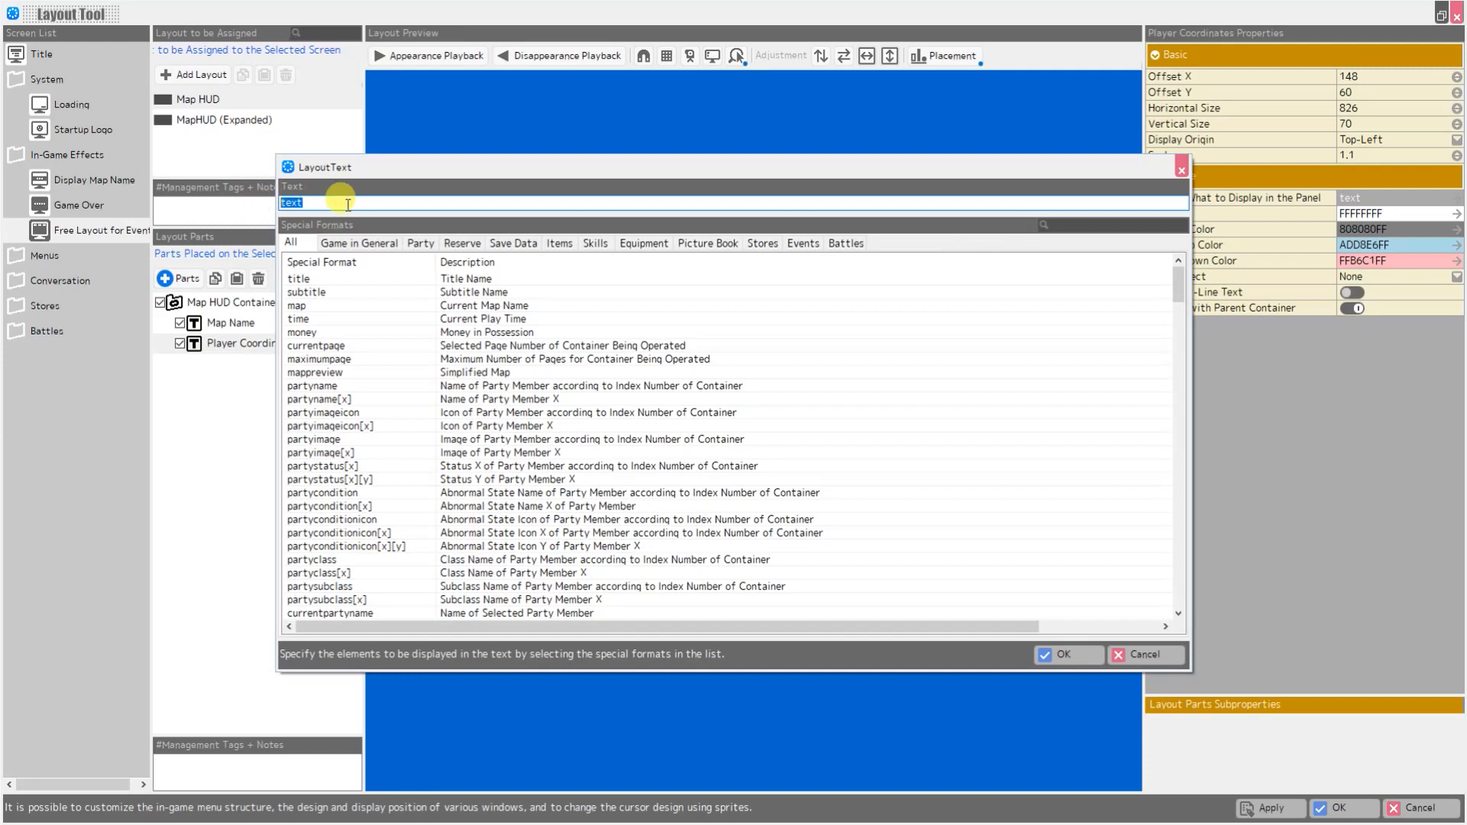
{"action": "key", "text": "BackSpace"}
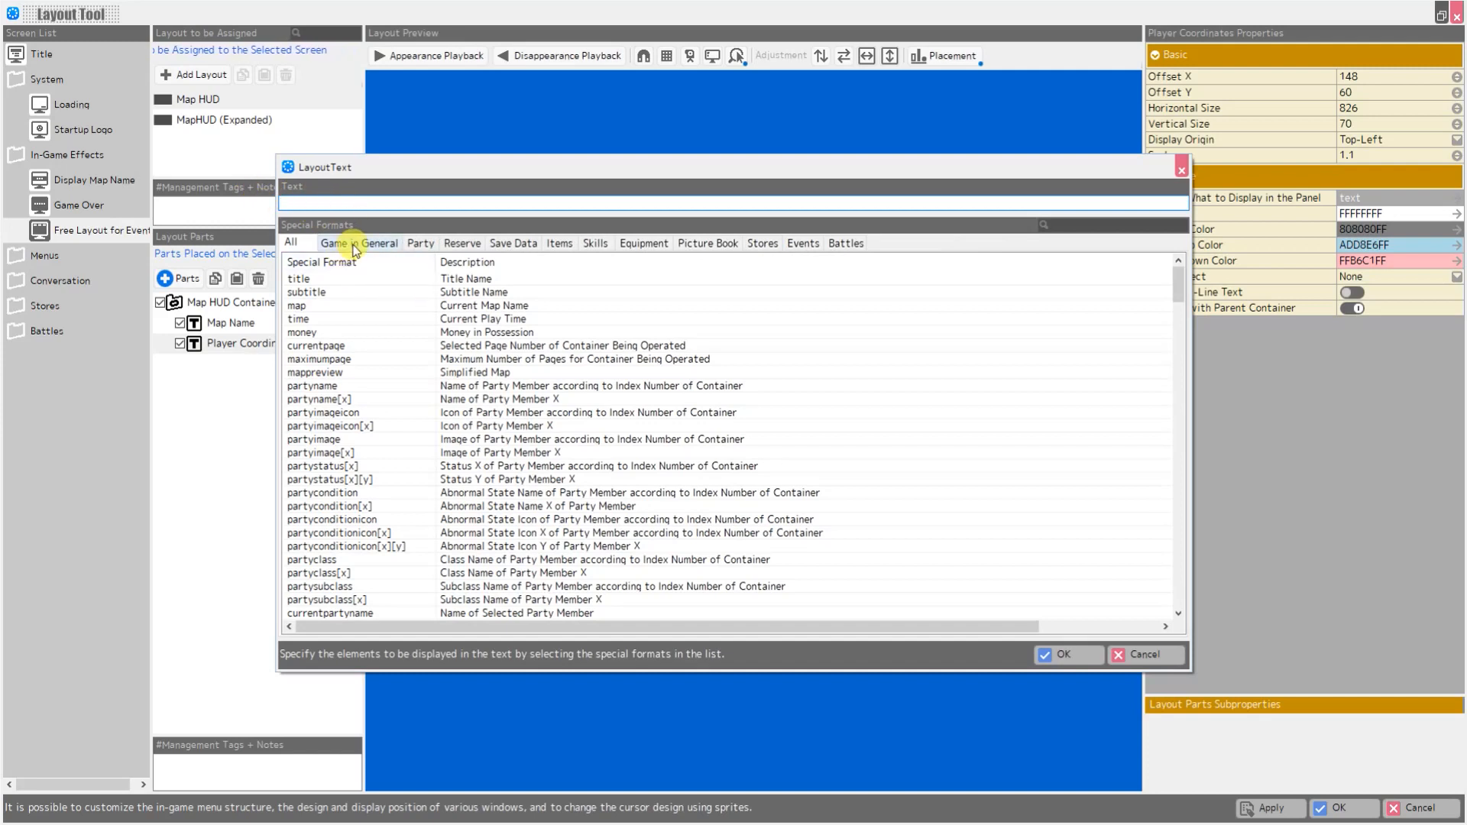
{"action": "left_click", "coordinate": [804, 242]}
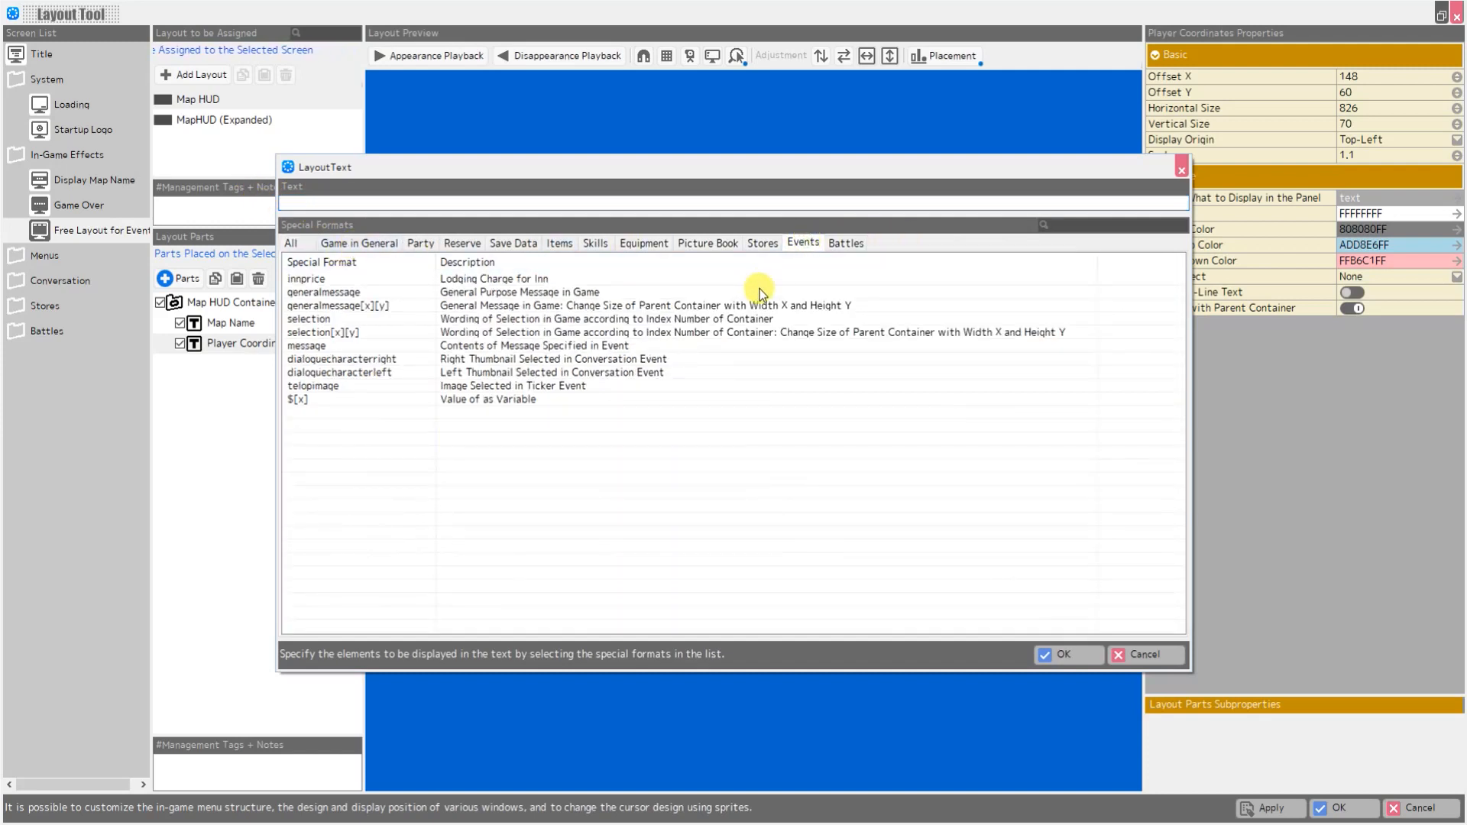
{"action": "double_click", "coordinate": [299, 400]}
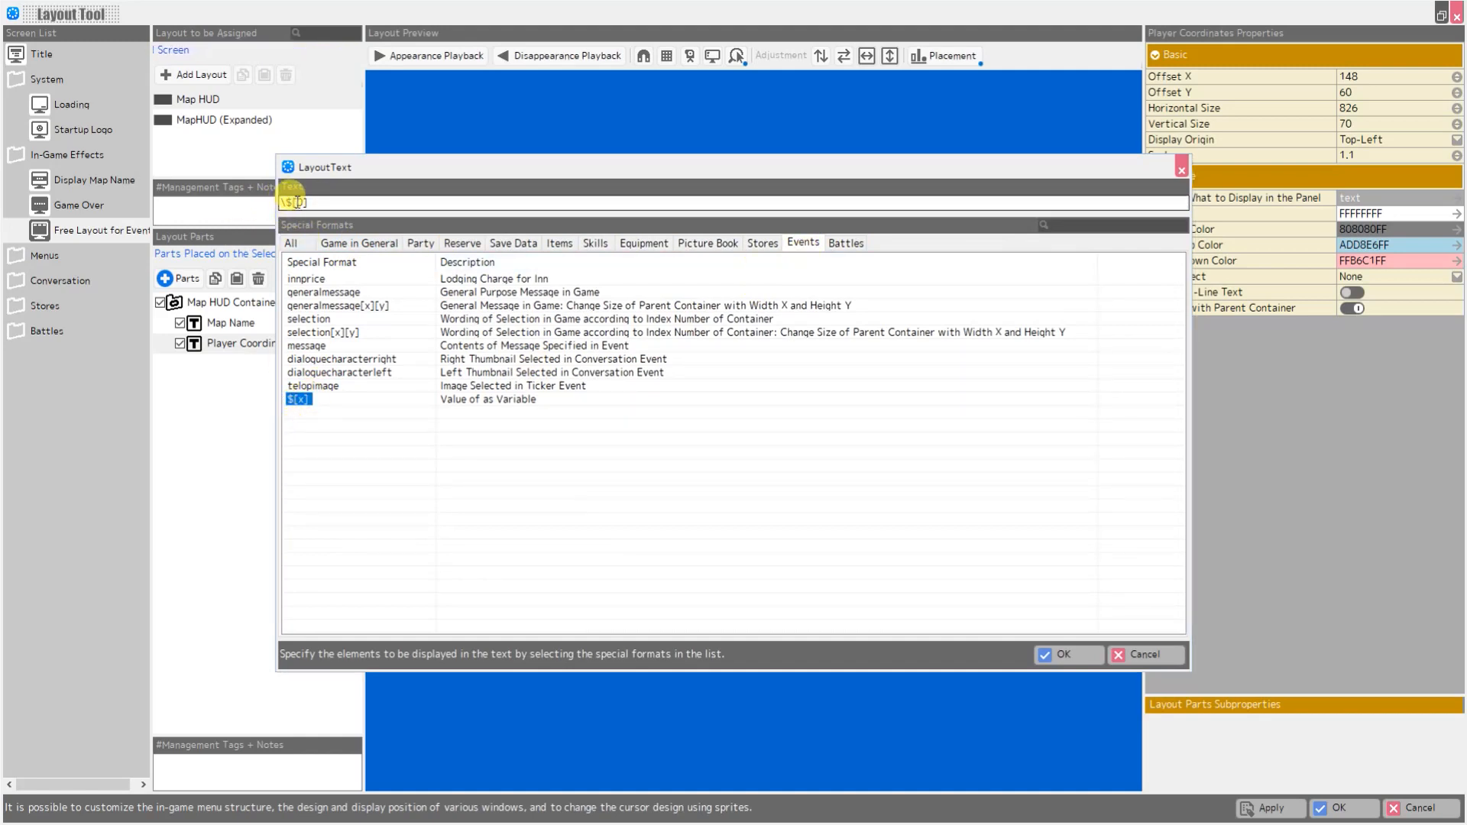
{"action": "left_click_drag", "start_coordinate": [295, 204], "coordinate": [300, 202]}
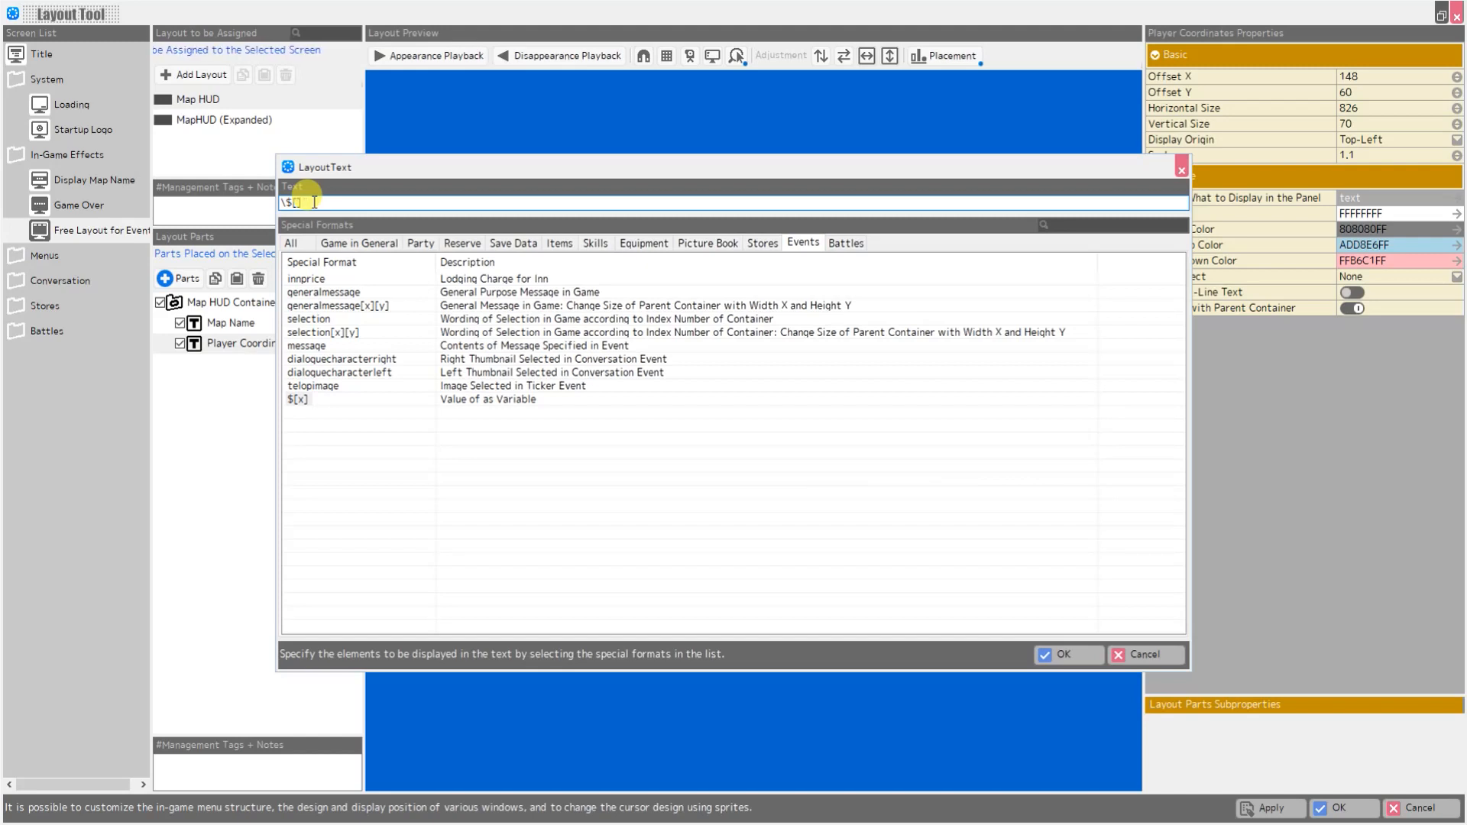
Set the Player Coordinates text to "X: \$[Player X], Y: \$[Player Z], H: \$[Player Y]" and accept the layout changes
{"action": "key", "text": "ctrl+a"}
{"action": "type", "text": "X: \\$"}
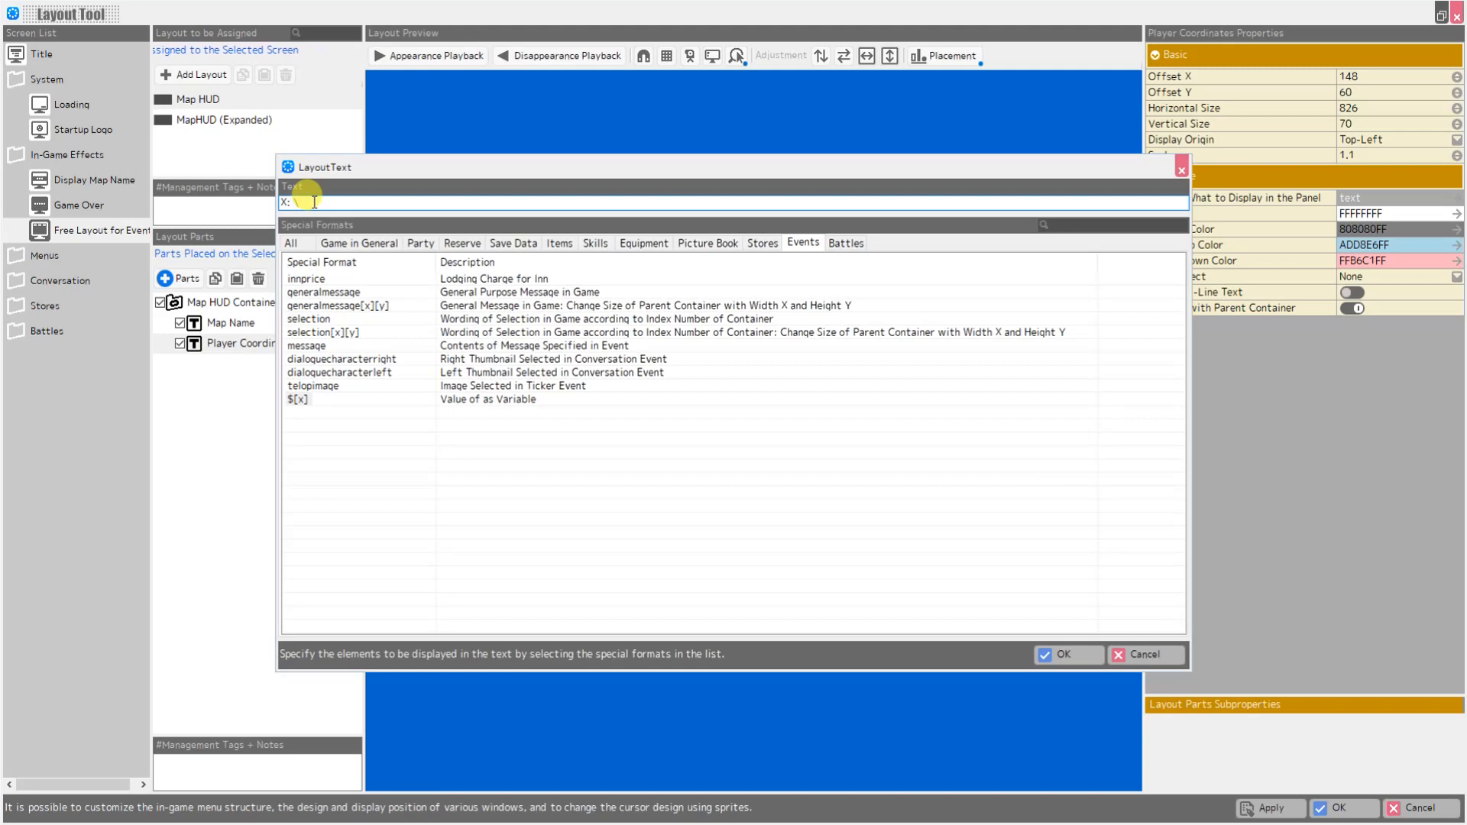
{"action": "type", "text": "[Player X"}
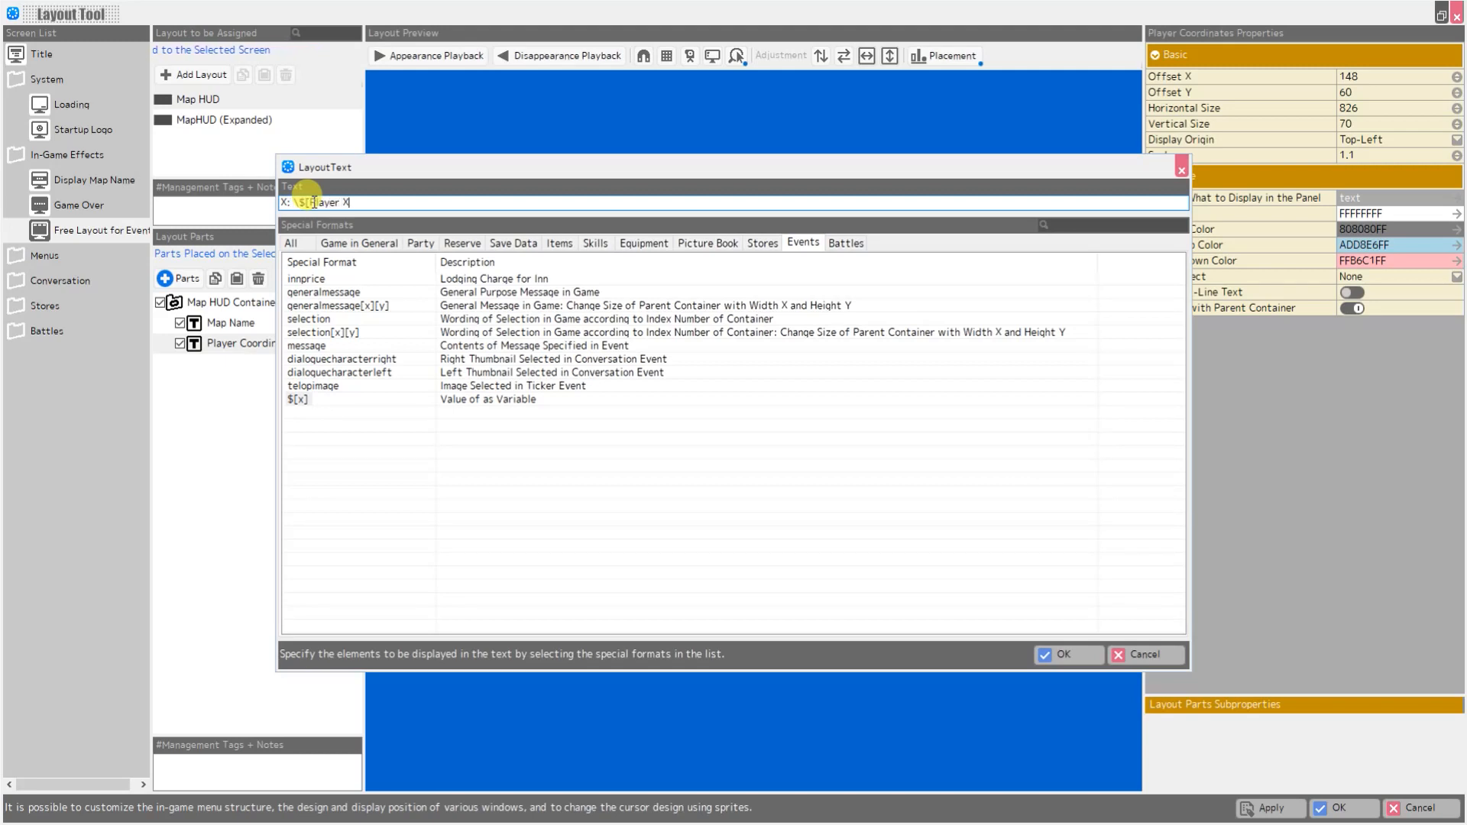
{"action": "type", "text": "], Y: \\$[Player Z"}
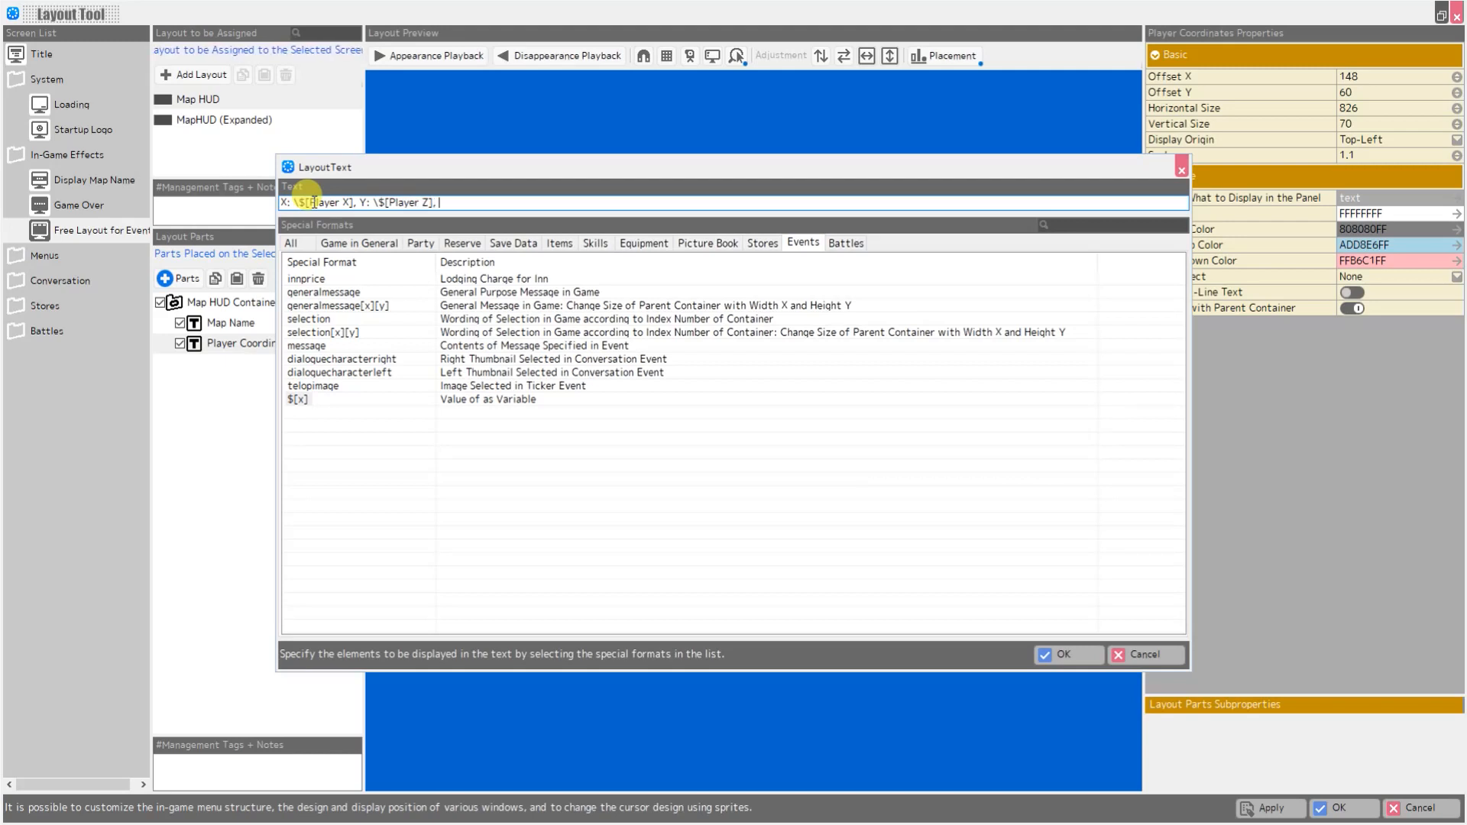
{"action": "type", "text": ", H: \\$[Player Y"}
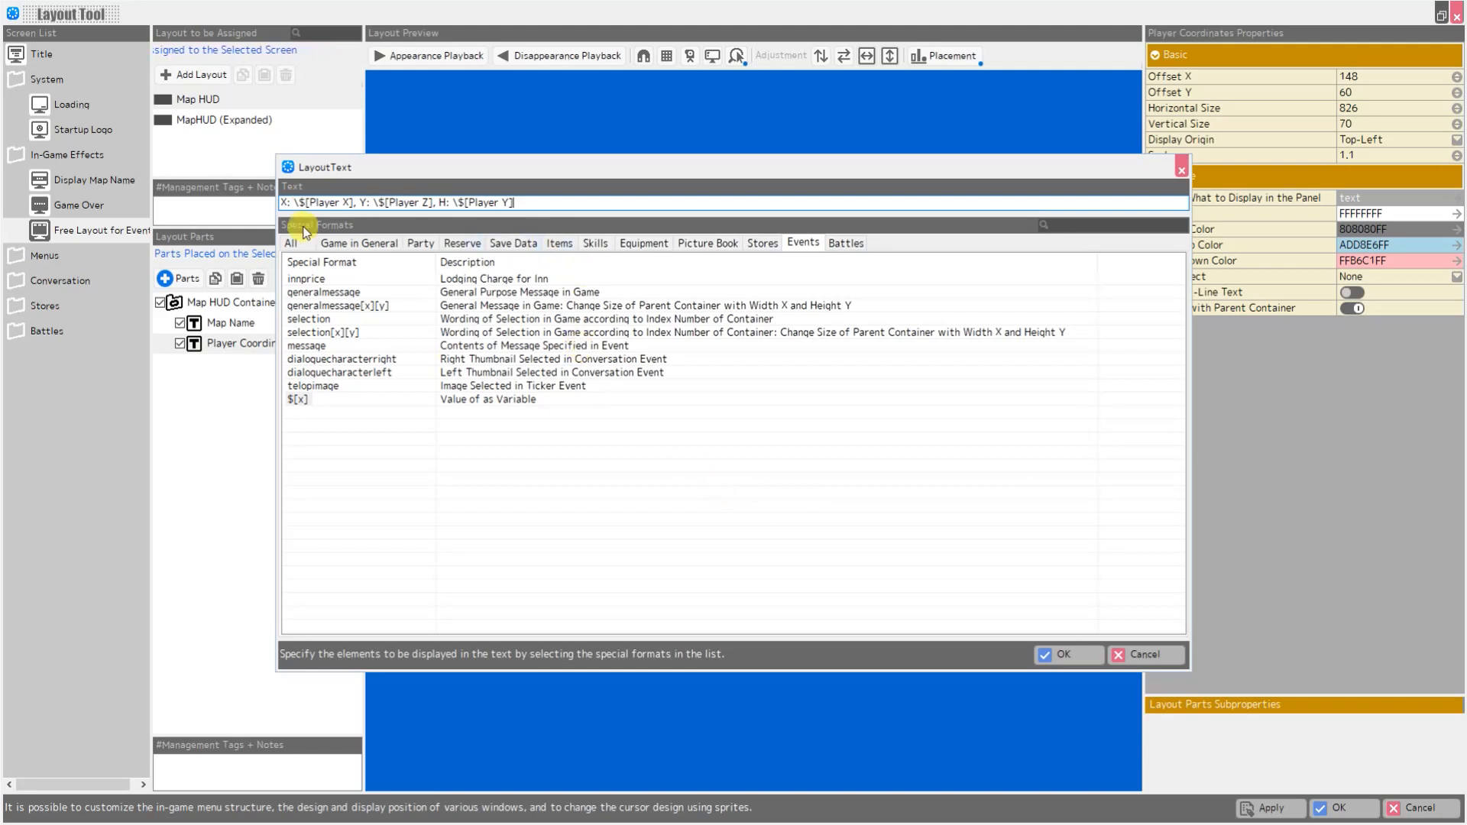
{"action": "left_click", "coordinate": [292, 203]}
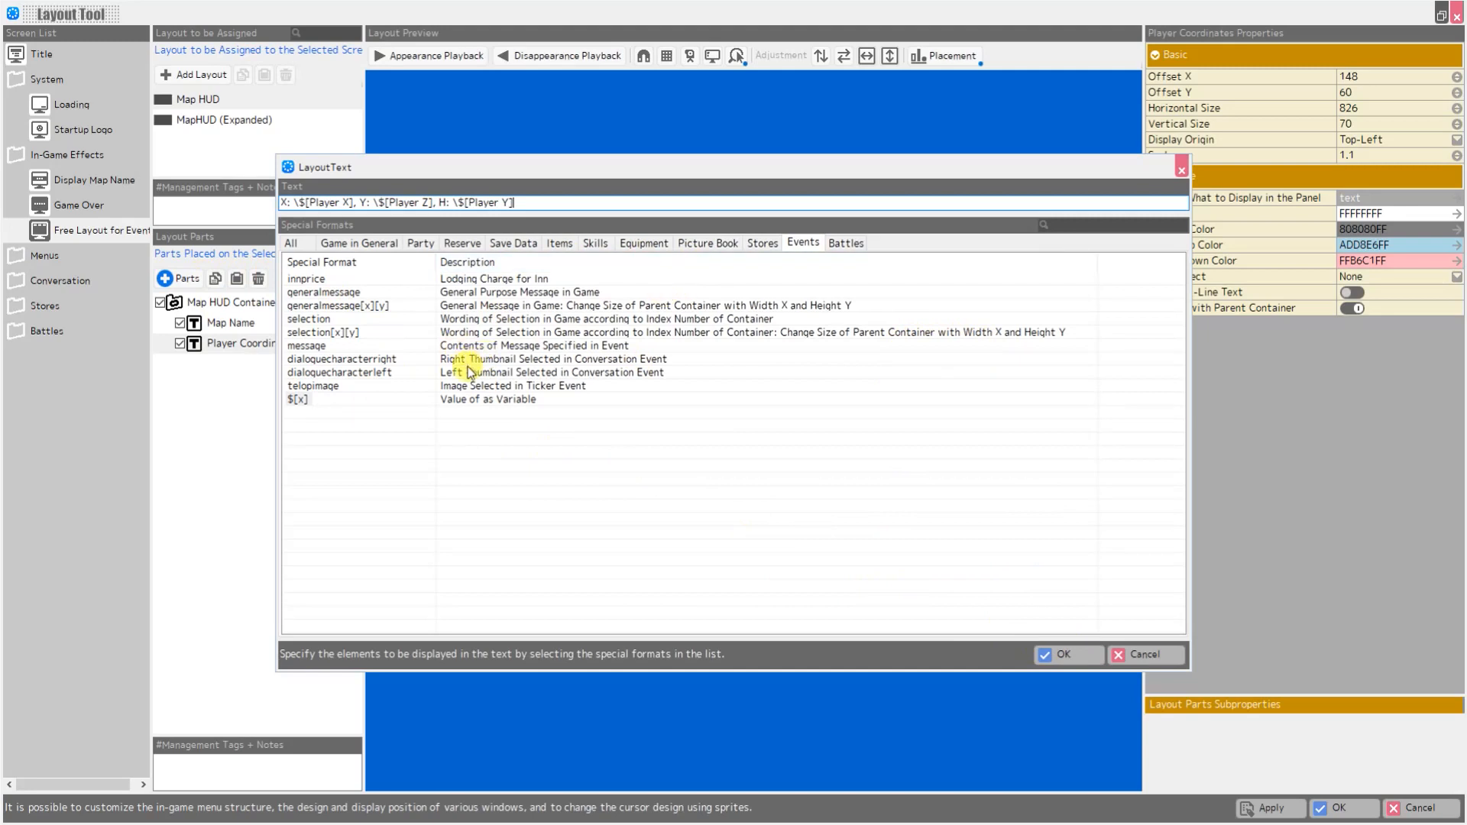
{"action": "left_click", "coordinate": [1065, 654]}
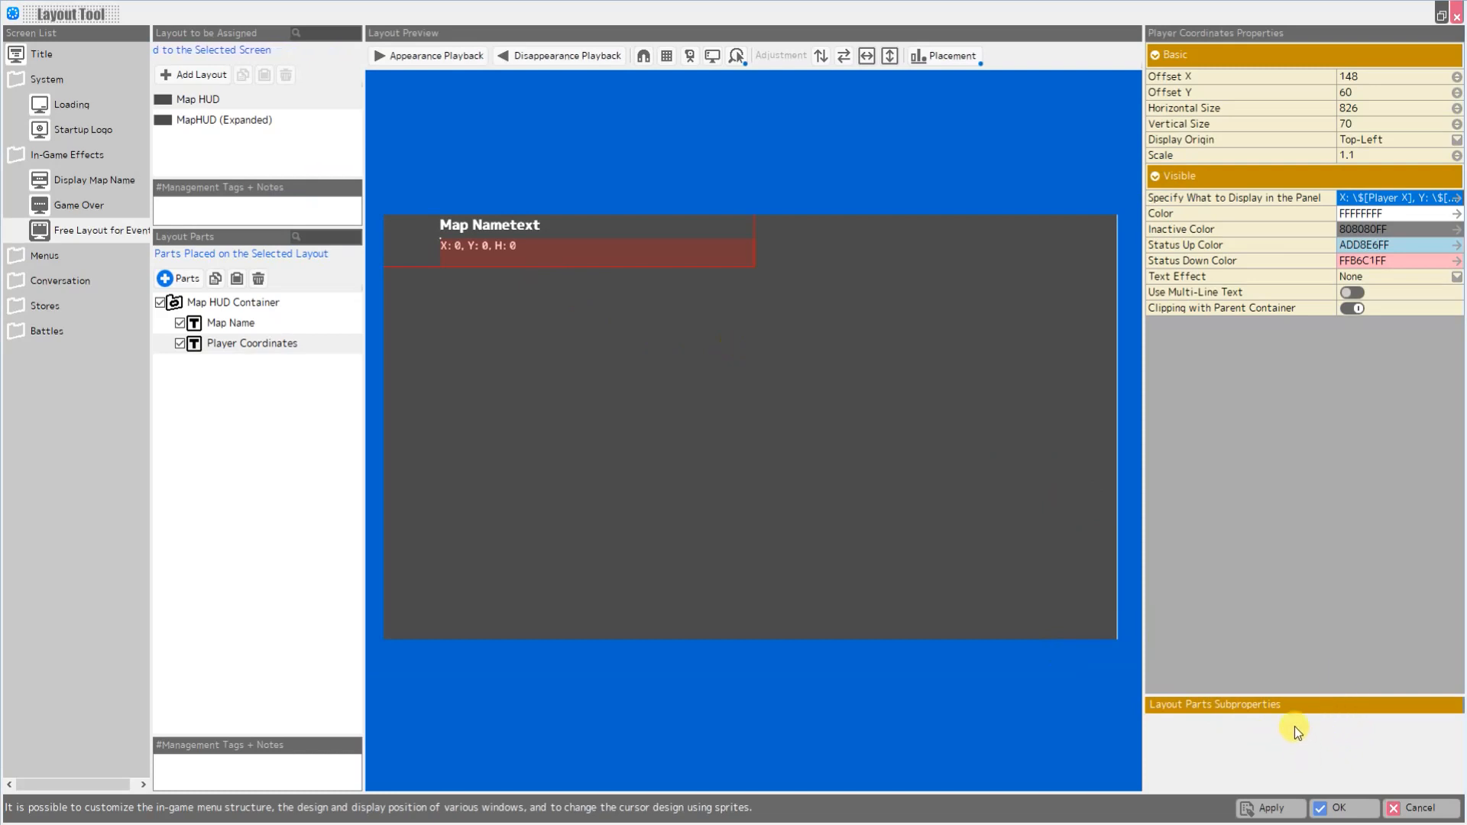
{"action": "left_click", "coordinate": [59, 239]}
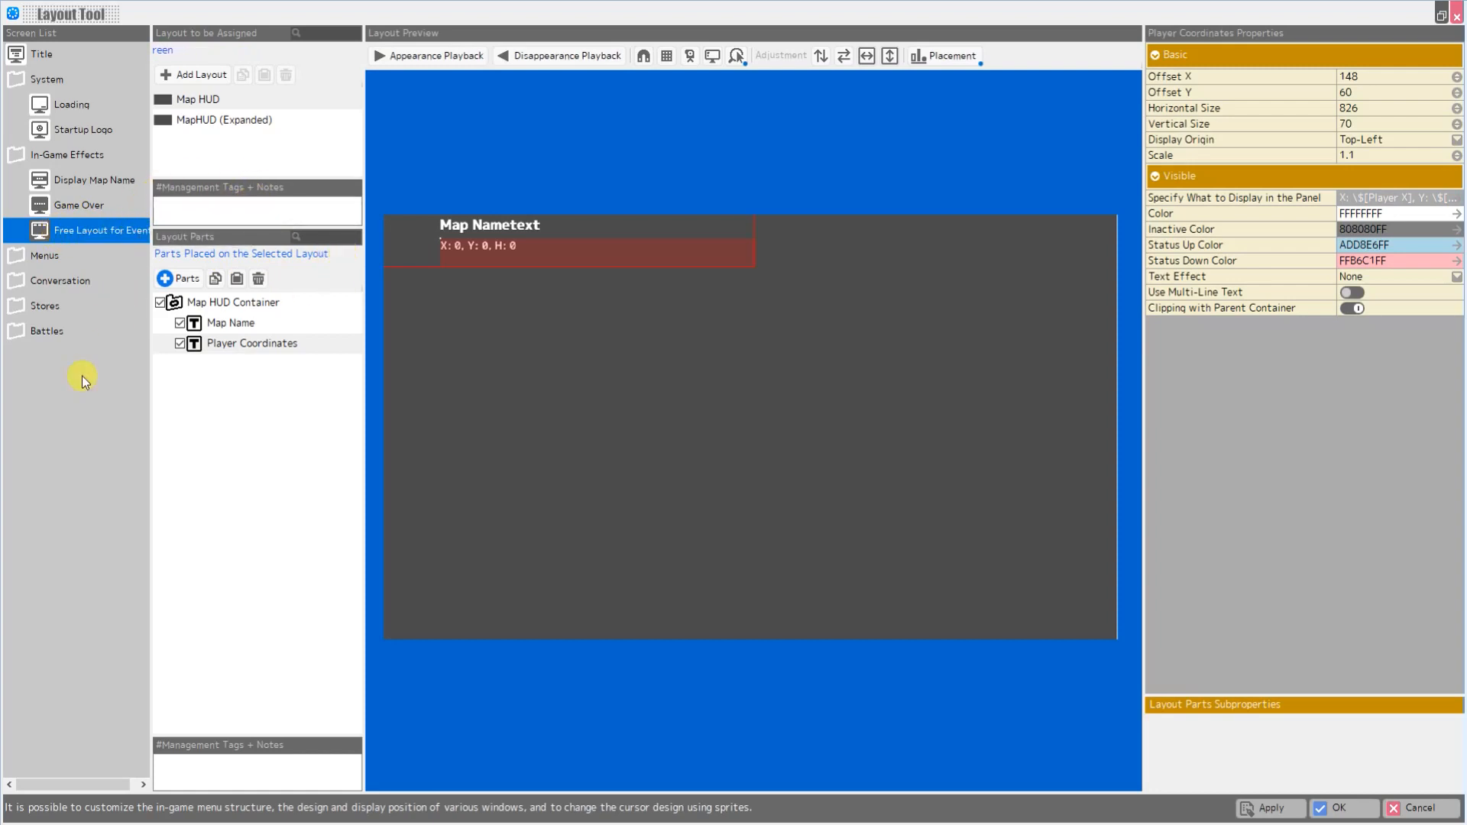
{"action": "left_click", "coordinate": [1339, 807]}
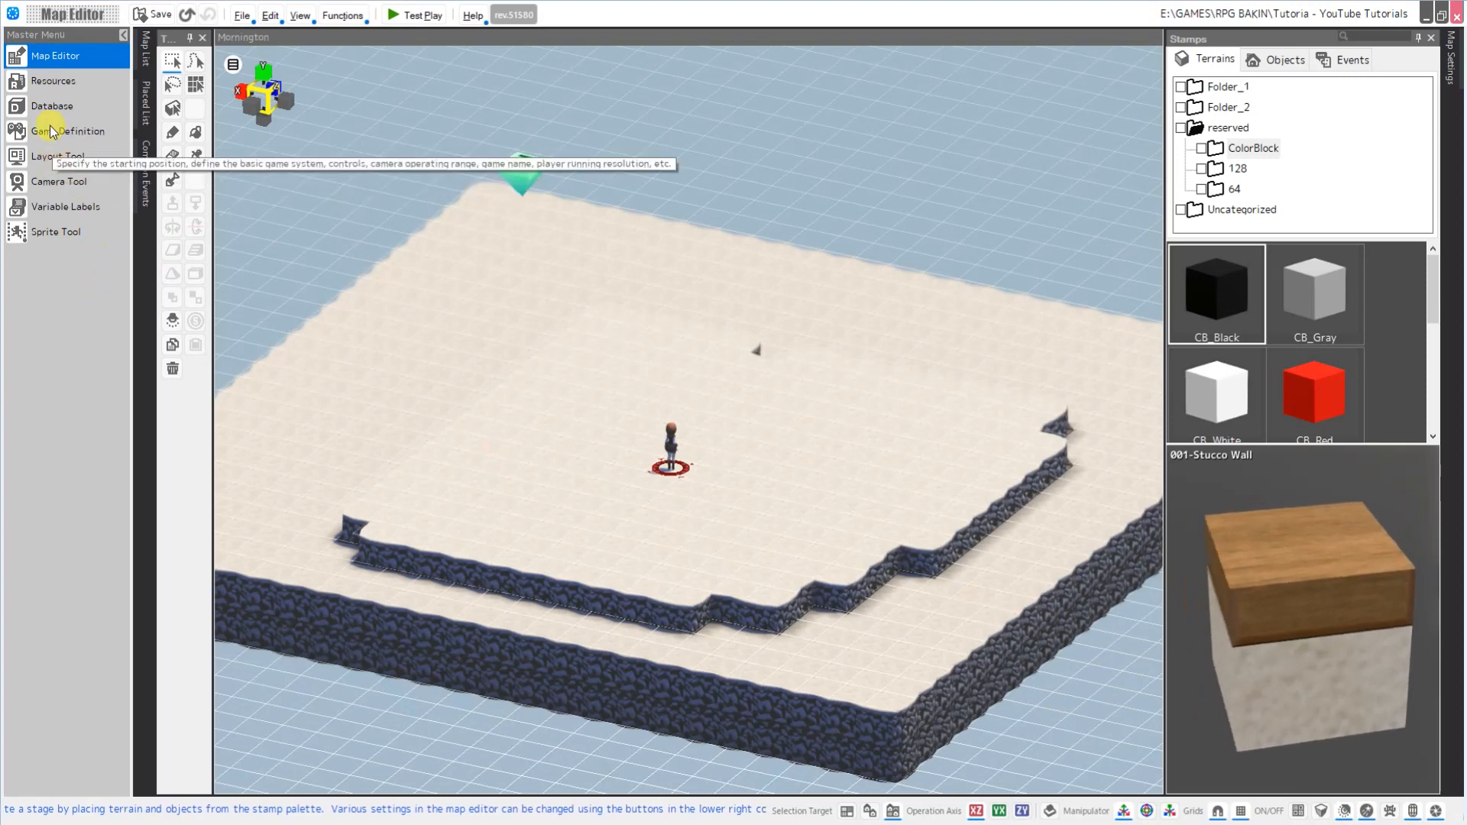
Open the Display Map HUD common event in panel view and expand its Display Image and Display Free Layout for Event commands
{"action": "left_click", "coordinate": [150, 156]}
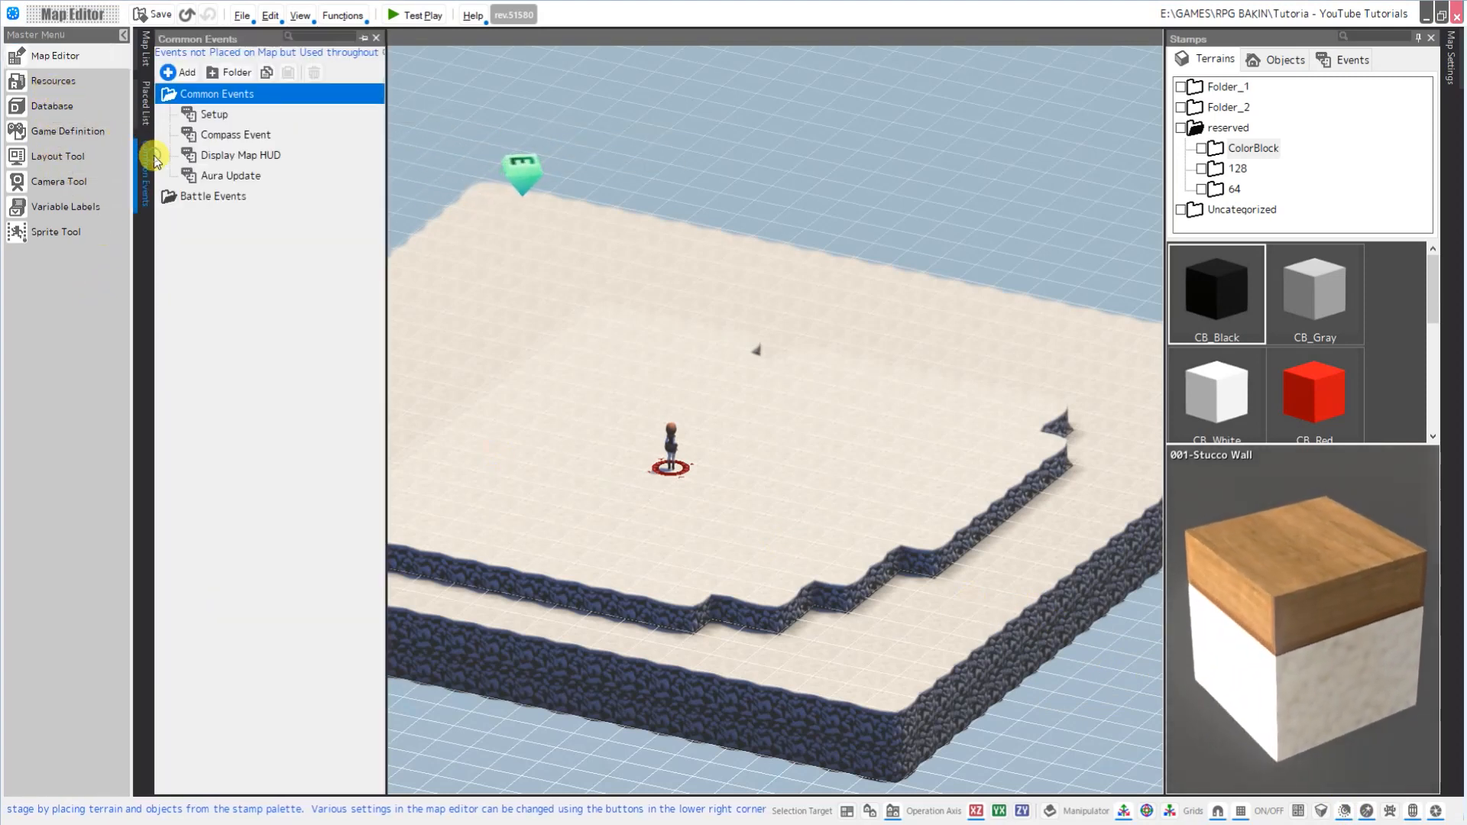
{"action": "double_click", "coordinate": [227, 157]}
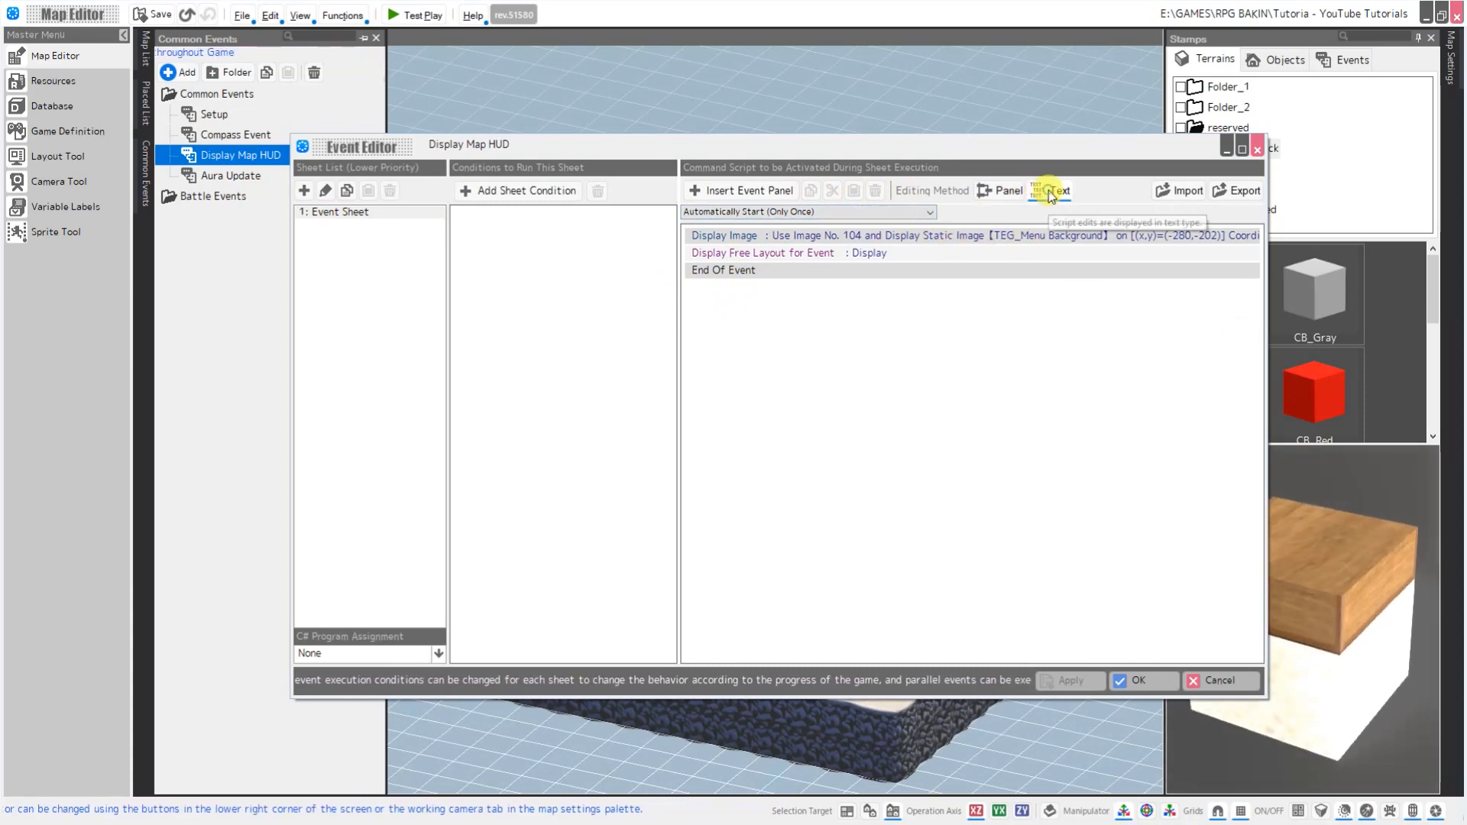
{"action": "left_click", "coordinate": [1001, 191]}
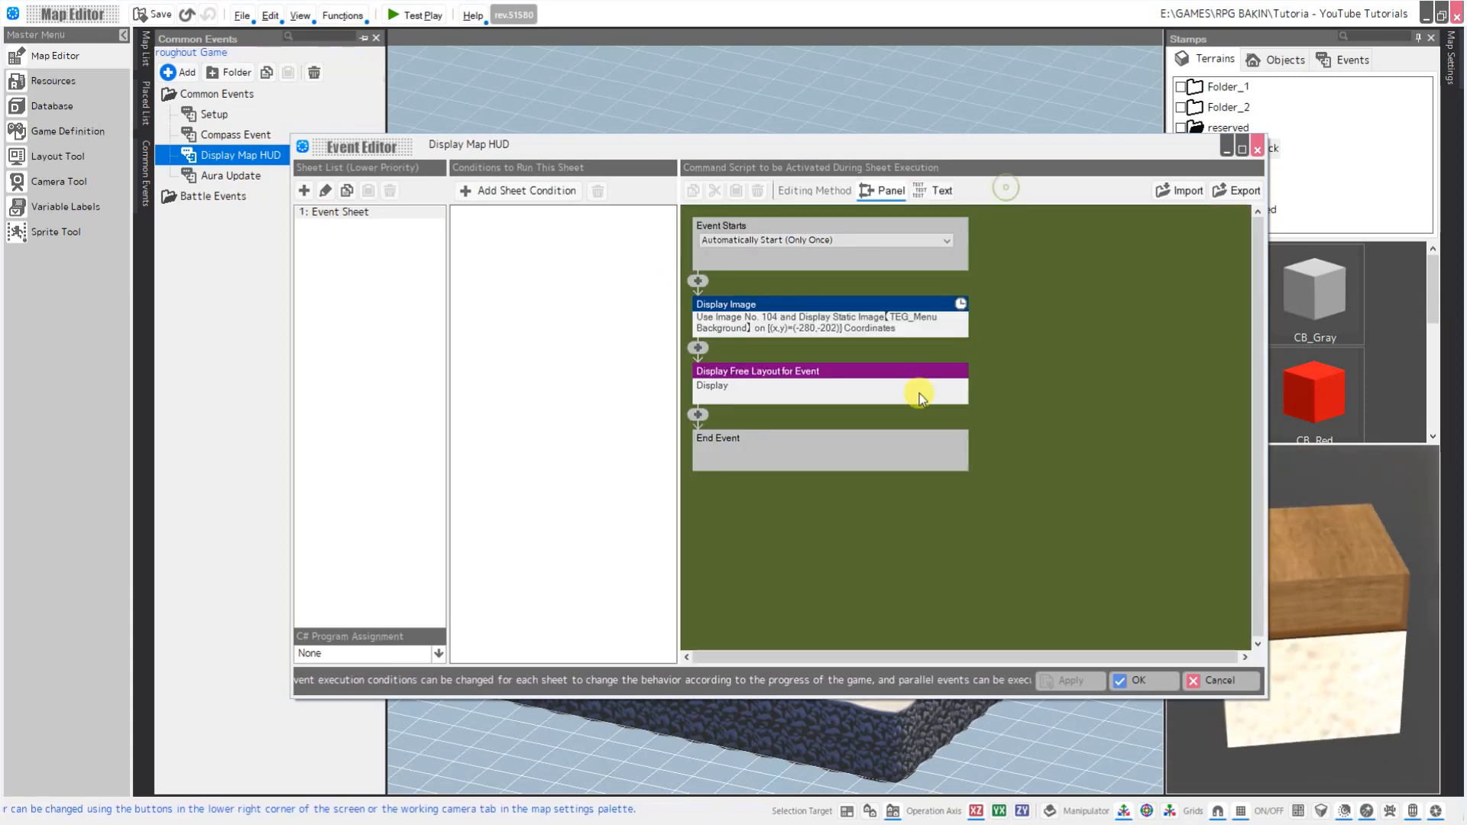
{"action": "double_click", "coordinate": [833, 305]}
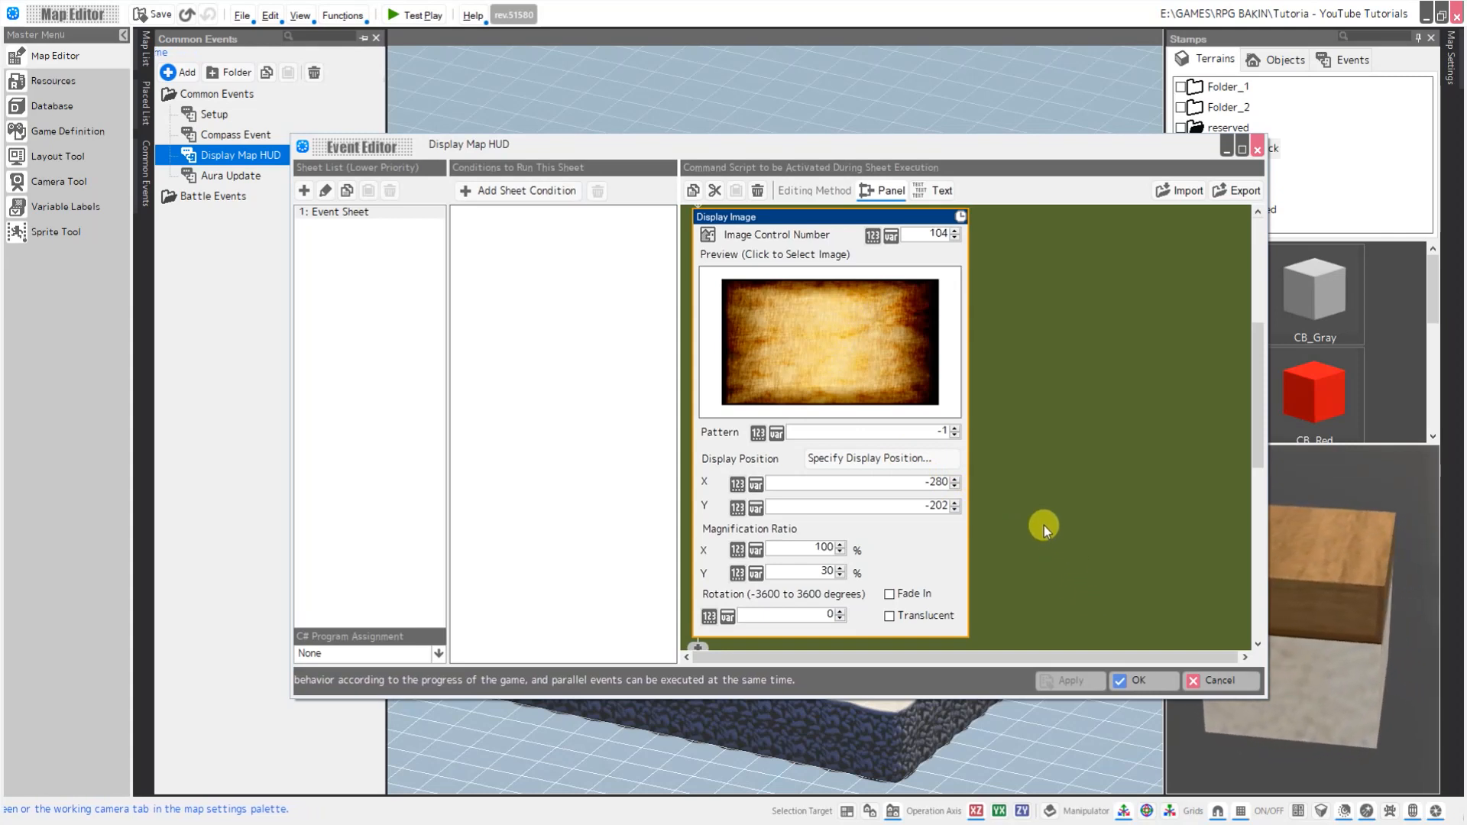
{"action": "scroll", "coordinate": [1044, 525], "scroll_direction": "down", "scroll_amount": 3}
{"action": "left_click", "coordinate": [900, 538]}
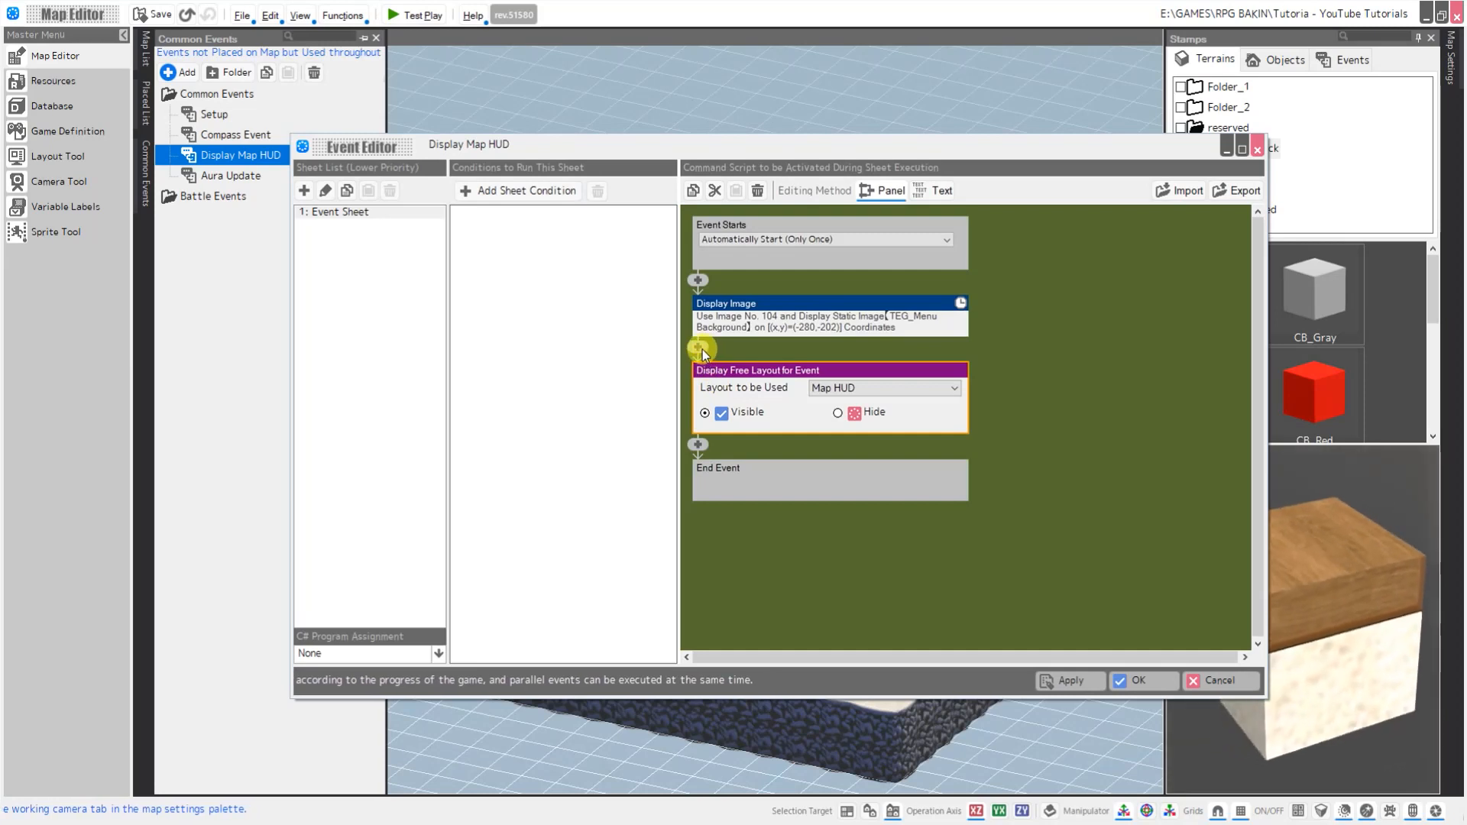
{"action": "left_click", "coordinate": [702, 348]}
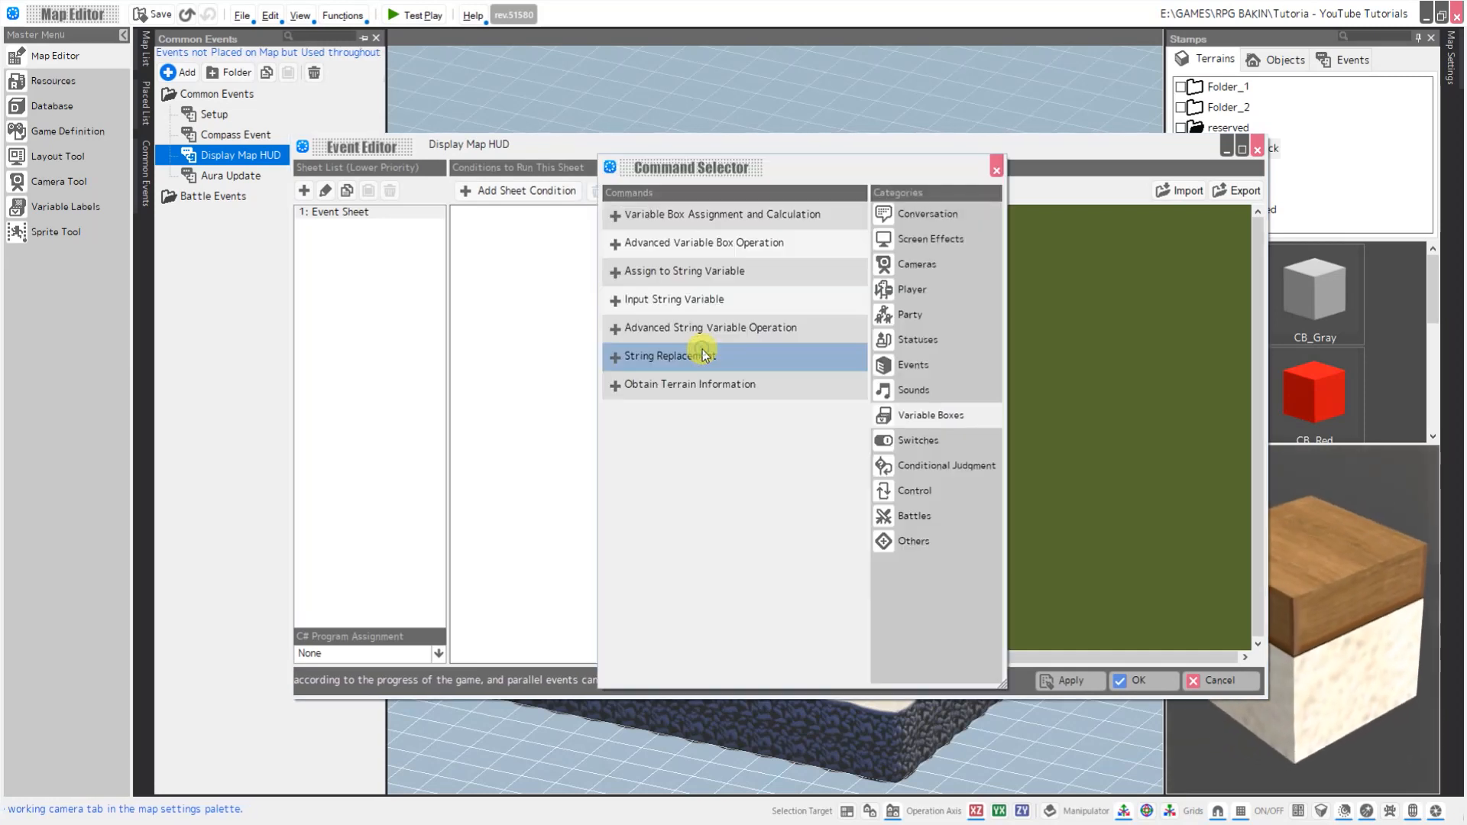
{"action": "left_click", "coordinate": [920, 242]}
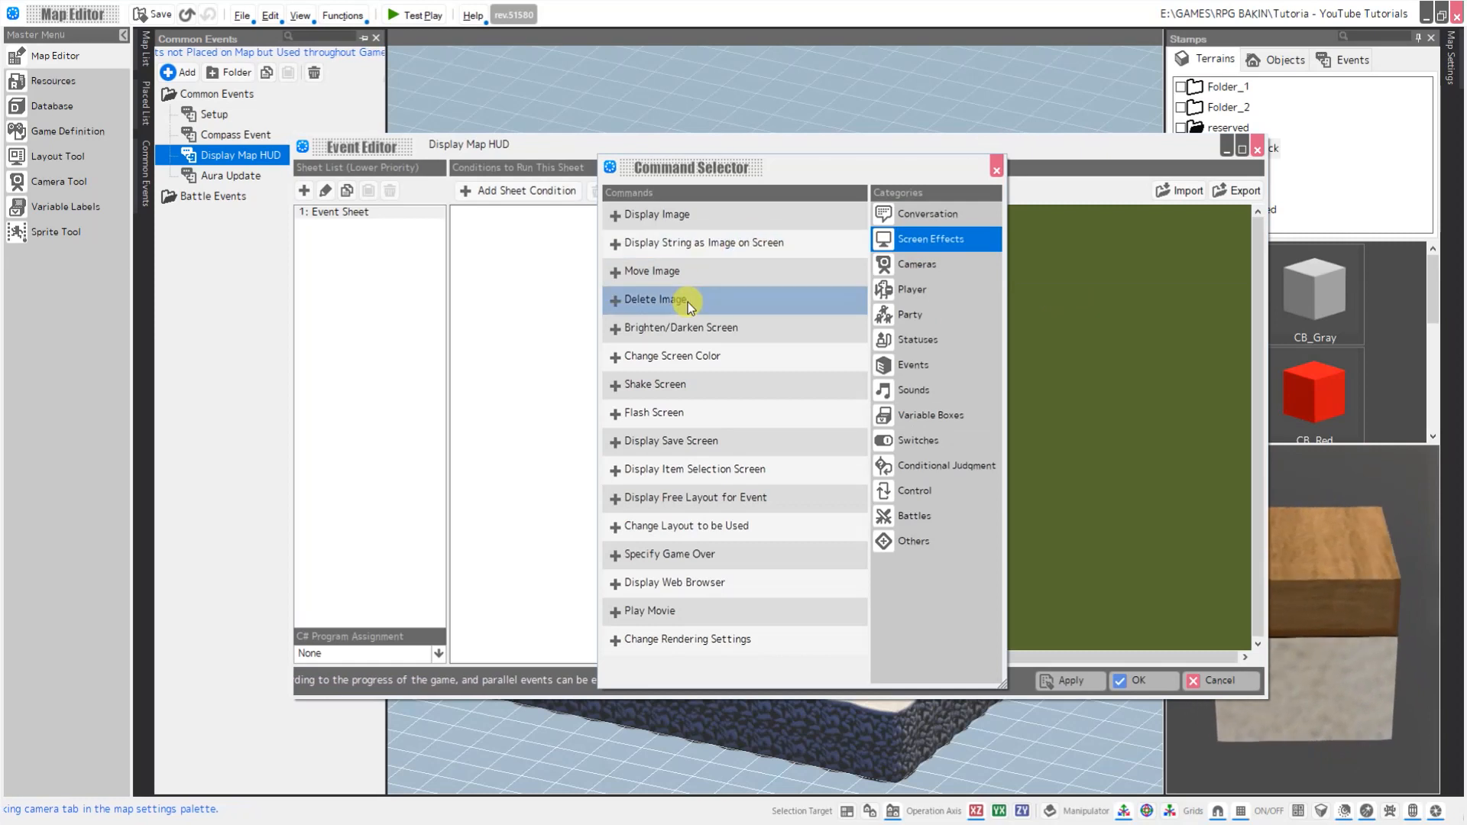
{"action": "left_click", "coordinate": [690, 504]}
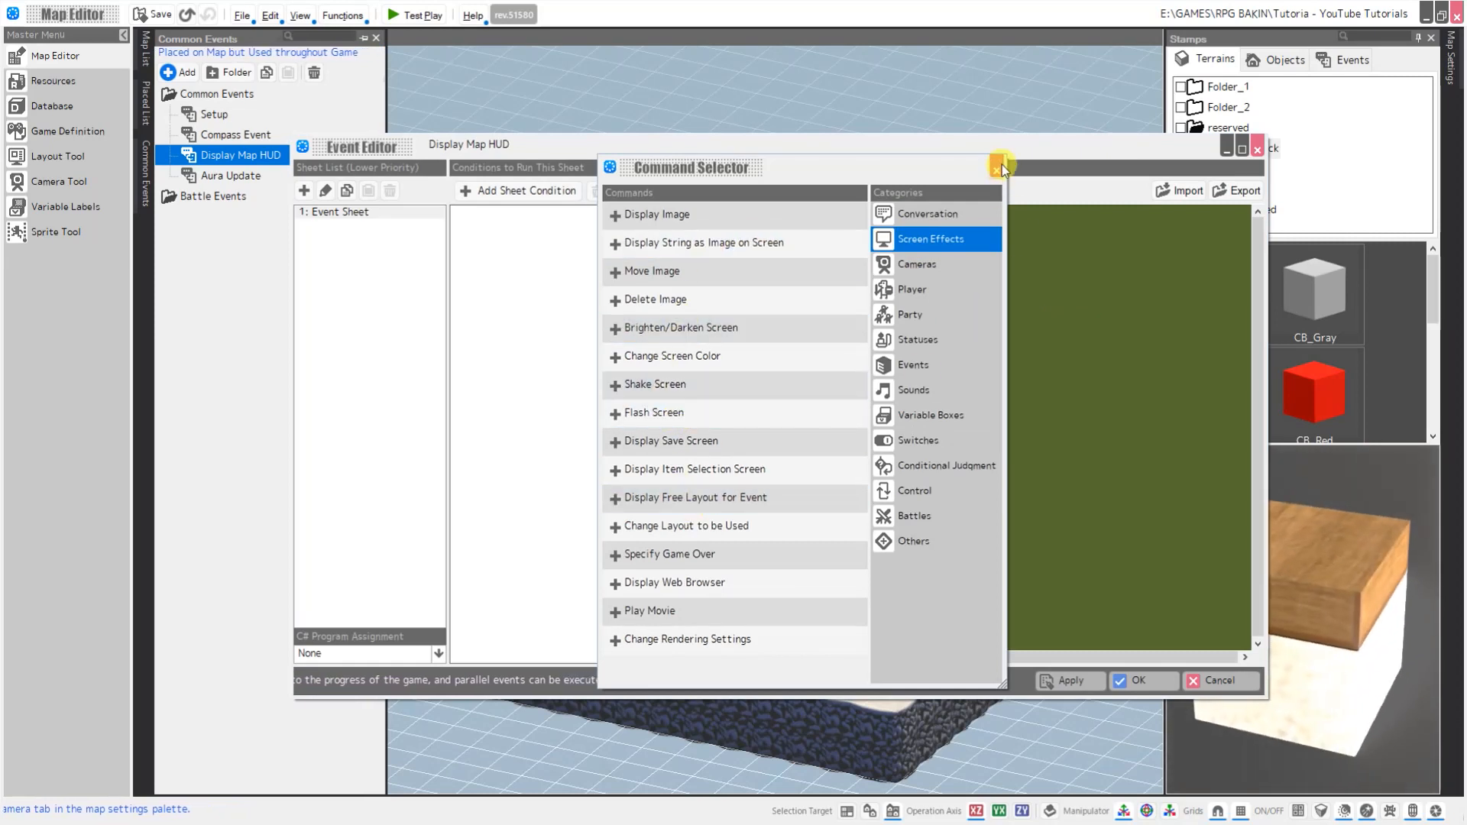
Choose Map HUD as the layout used by the Display Free Layout for Event command and accept the event
{"action": "left_click", "coordinate": [857, 392]}
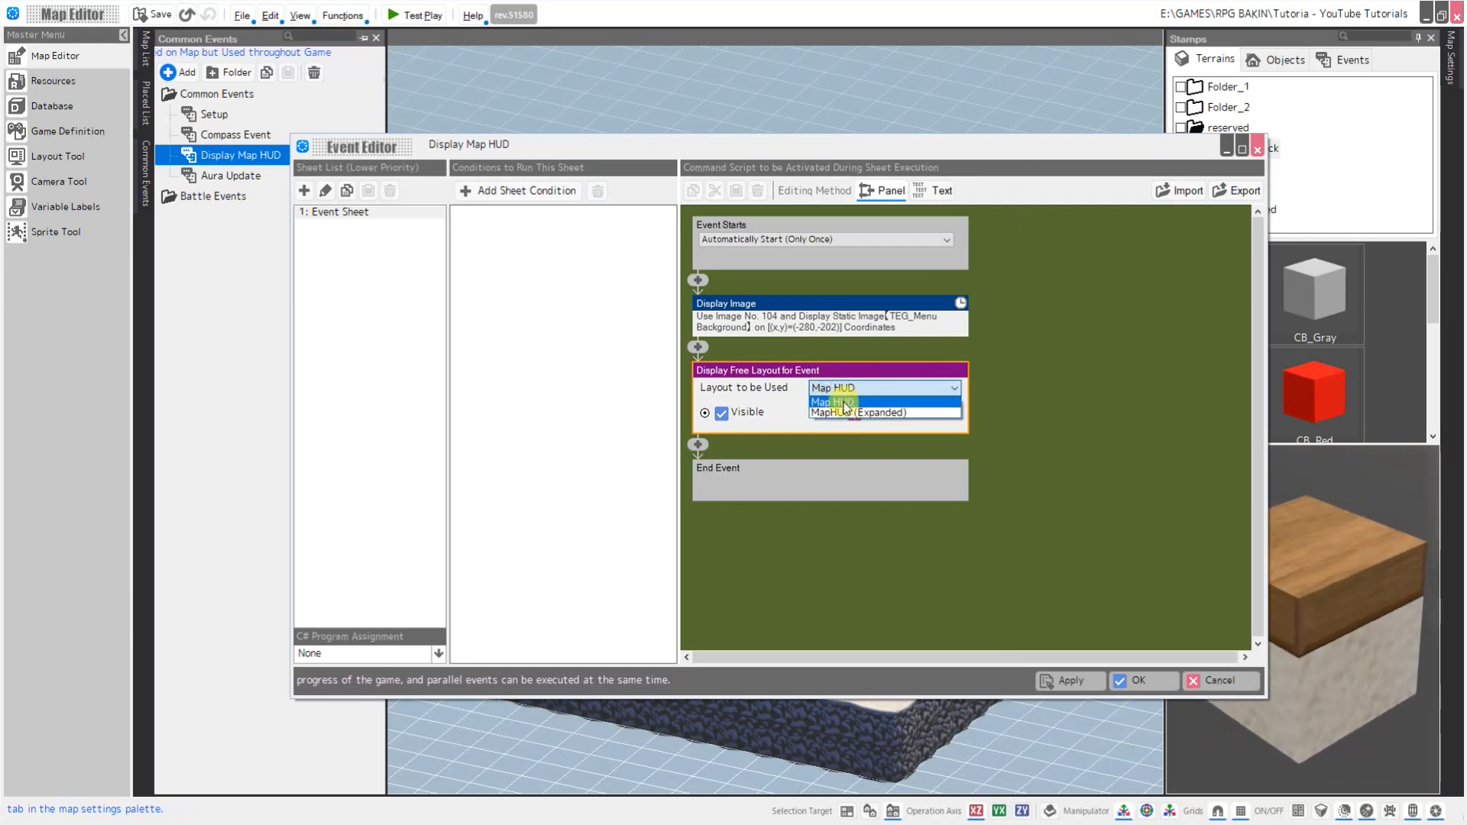
{"action": "left_click", "coordinate": [845, 403]}
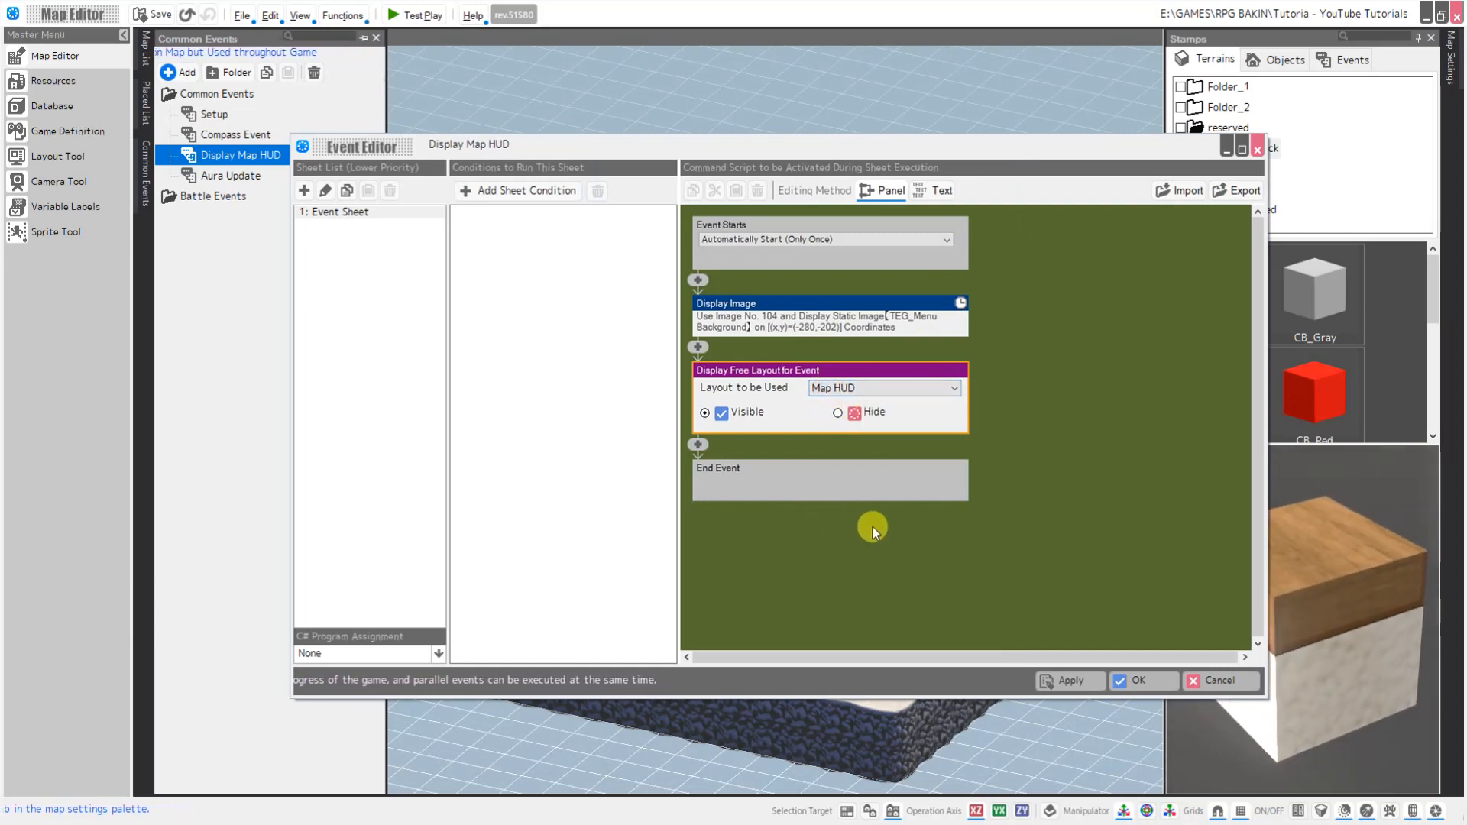
{"action": "left_click", "coordinate": [1134, 681]}
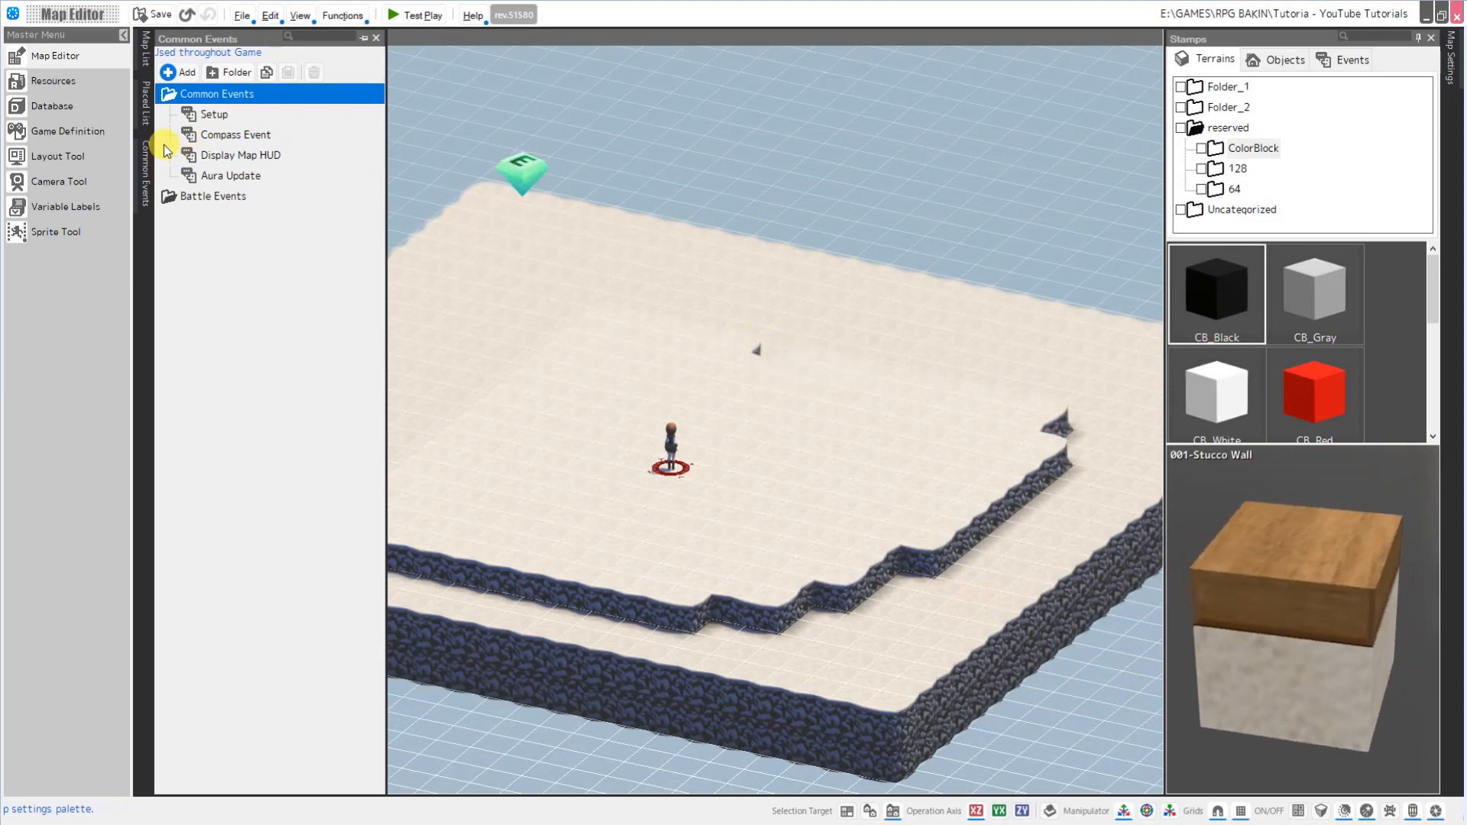
{"action": "left_click", "coordinate": [174, 72]}
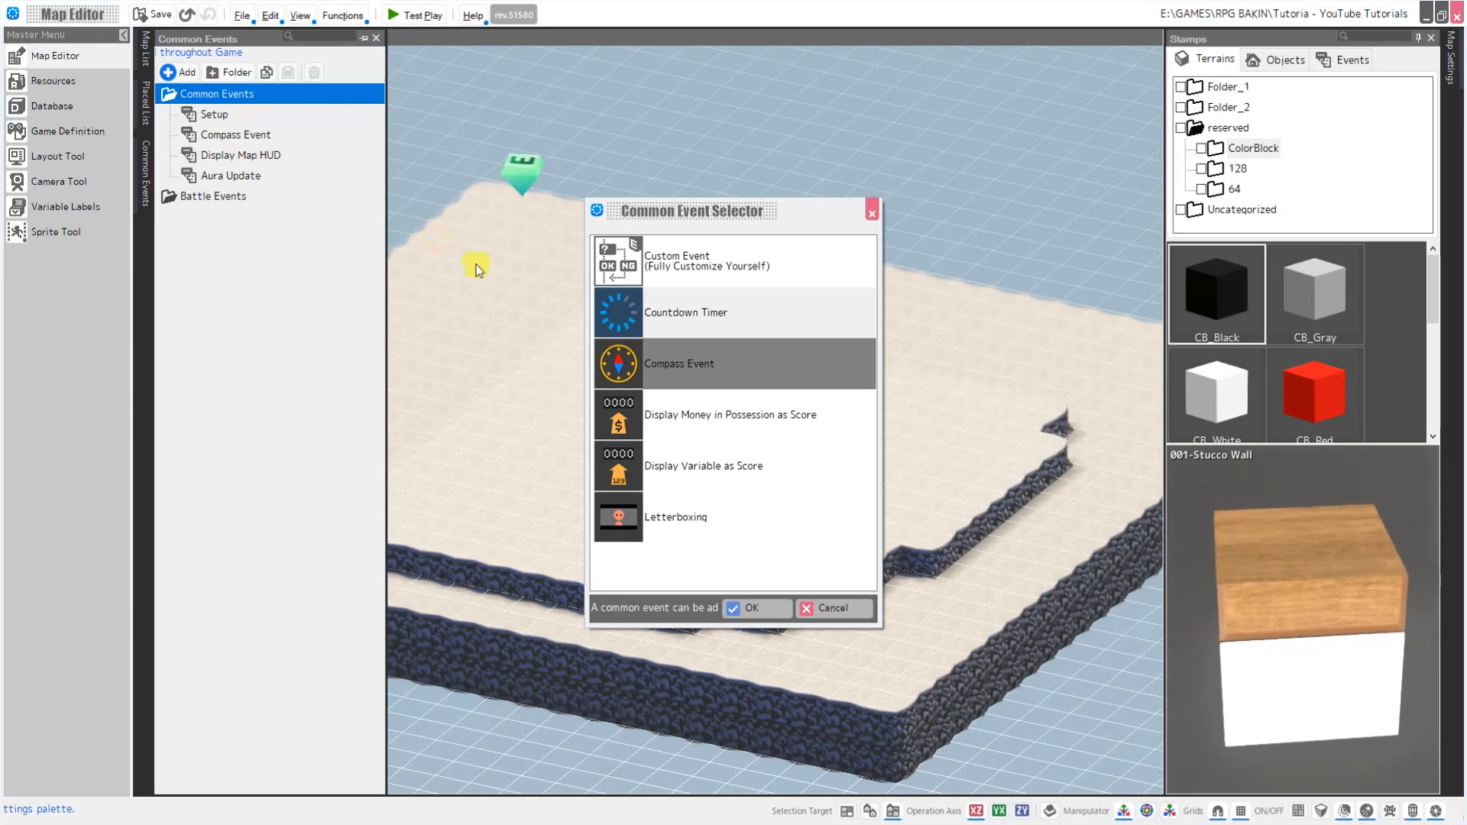
{"action": "left_click", "coordinate": [637, 370]}
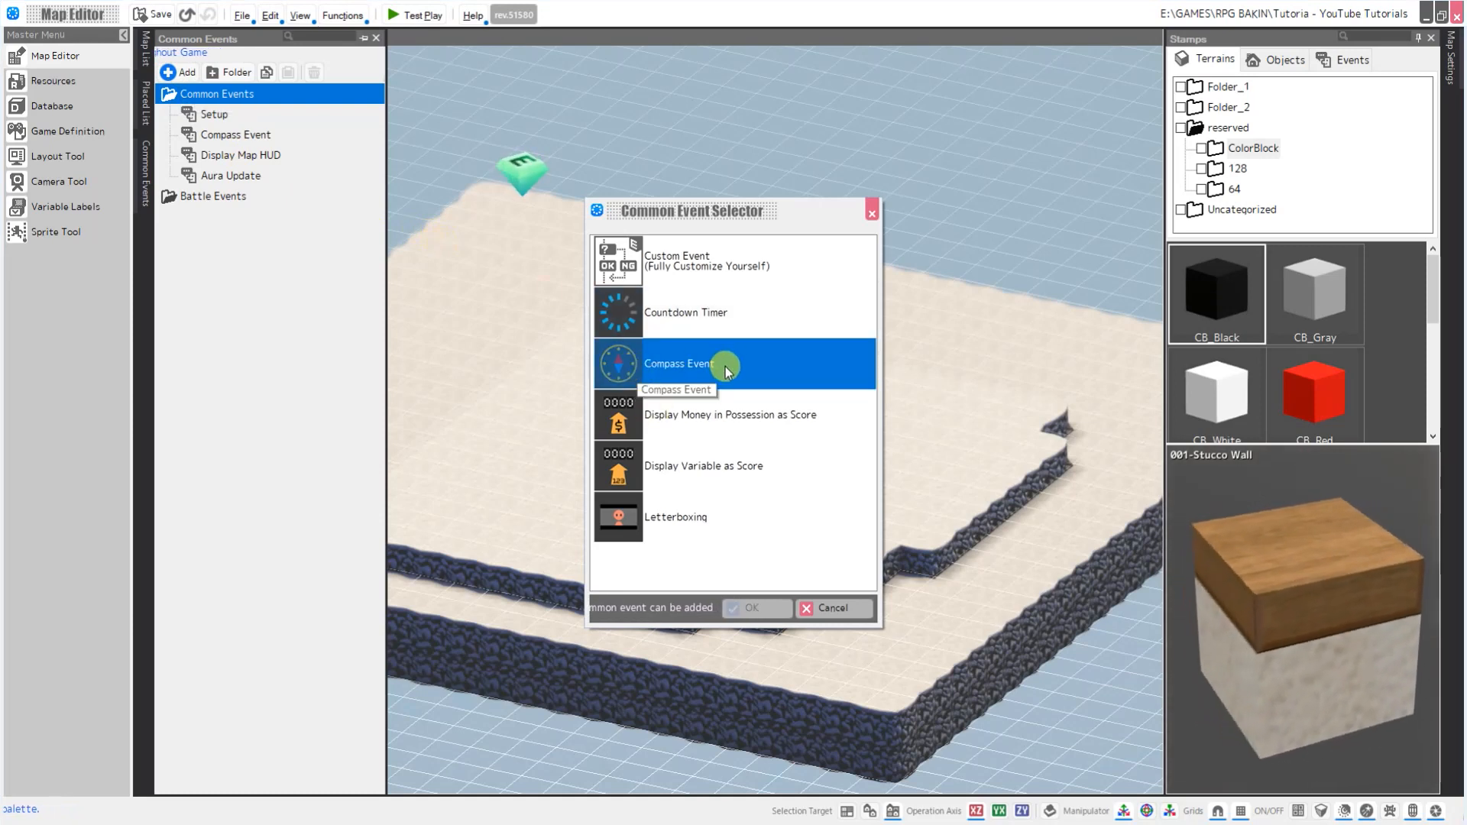
{"action": "left_click", "coordinate": [833, 611]}
Open the existing Compass Event common event and set its background image to the Compass-04 texture
{"action": "double_click", "coordinate": [216, 135]}
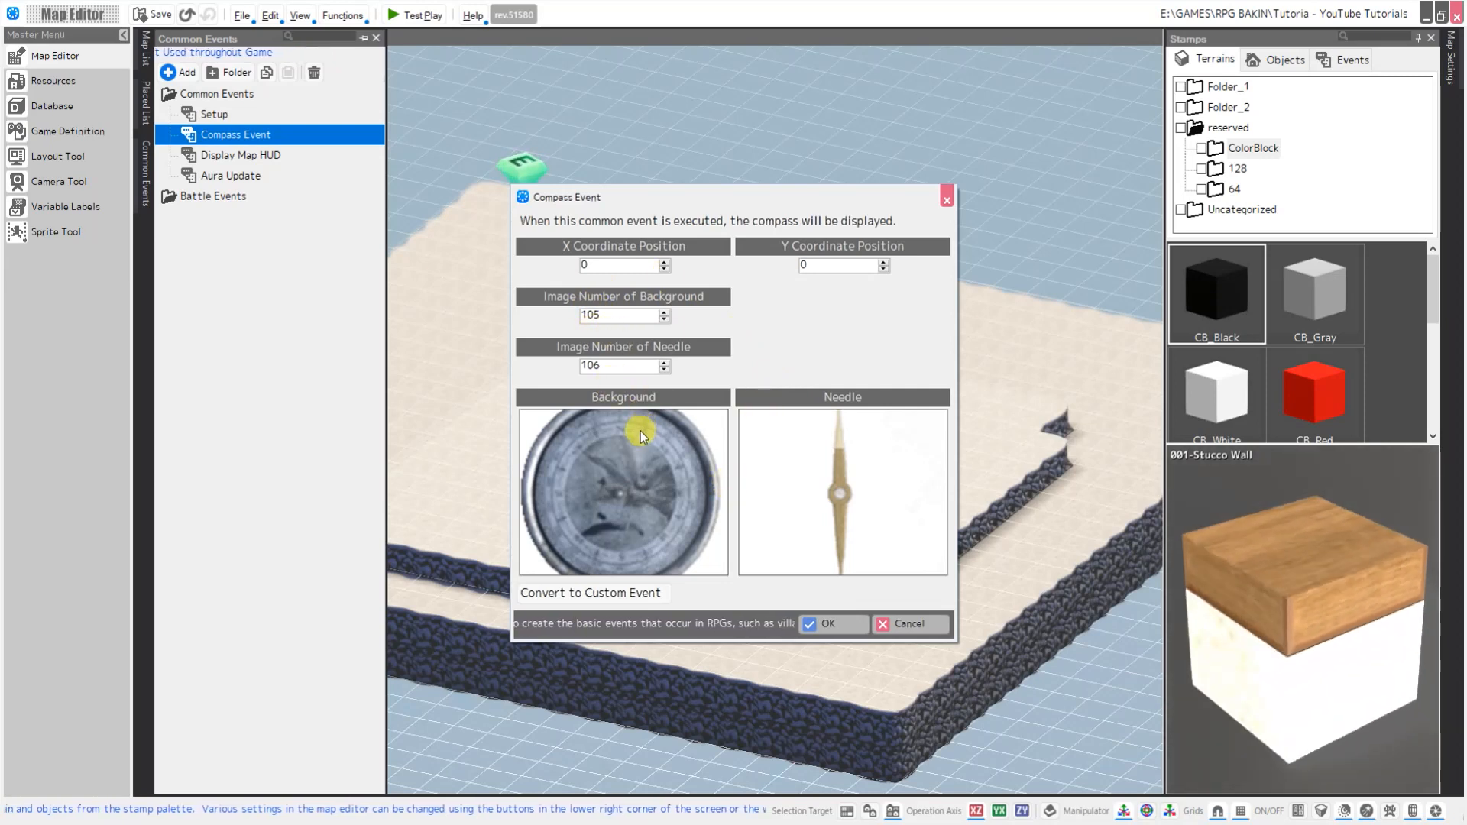
{"action": "left_click", "coordinate": [631, 489]}
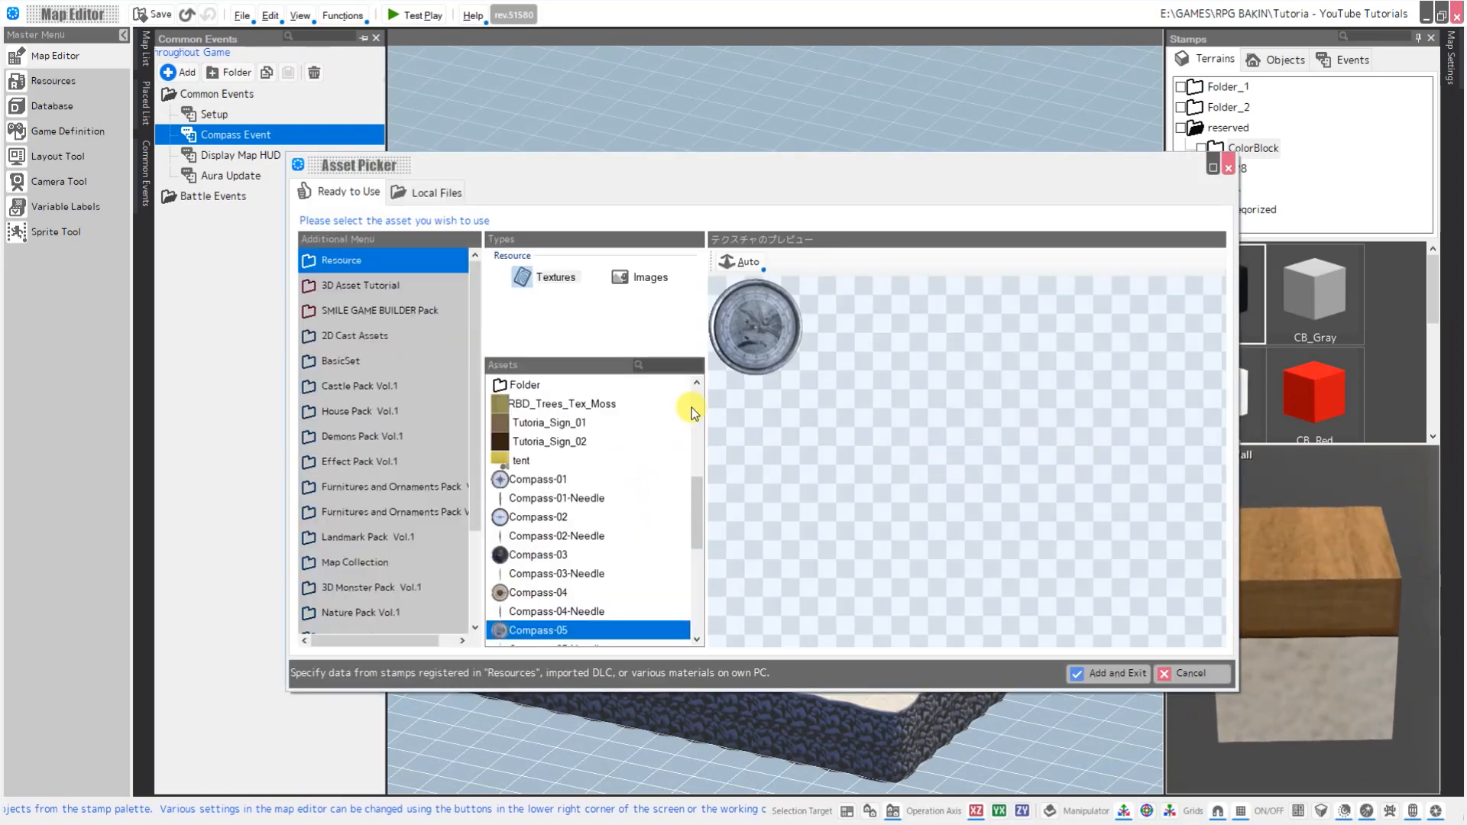
{"action": "scroll", "coordinate": [562, 518], "scroll_direction": "down", "scroll_amount": 3}
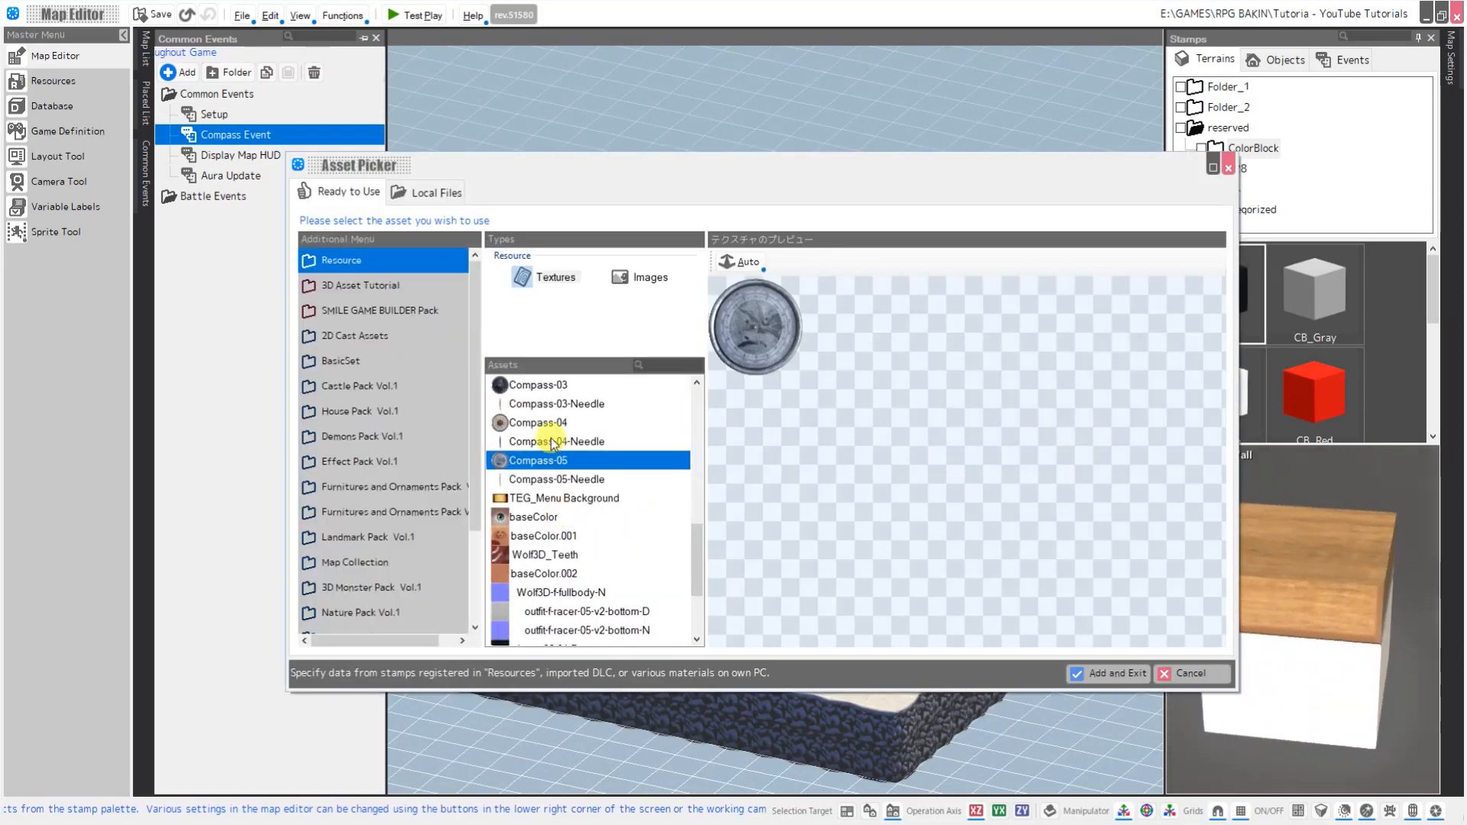
{"action": "left_click", "coordinate": [533, 423]}
{"action": "scroll", "coordinate": [560, 485], "scroll_direction": "up", "scroll_amount": 2}
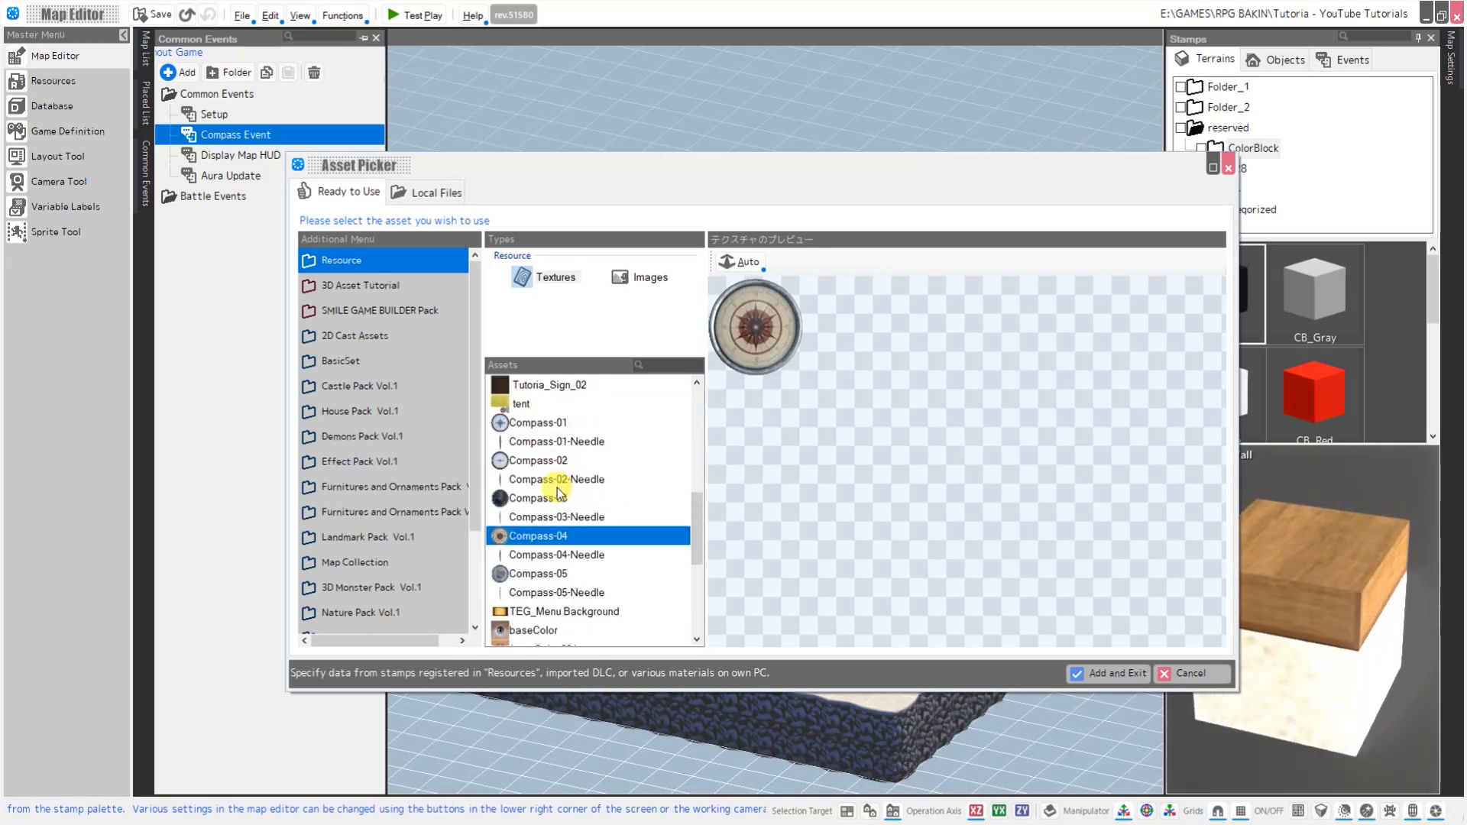
{"action": "left_click", "coordinate": [550, 461]}
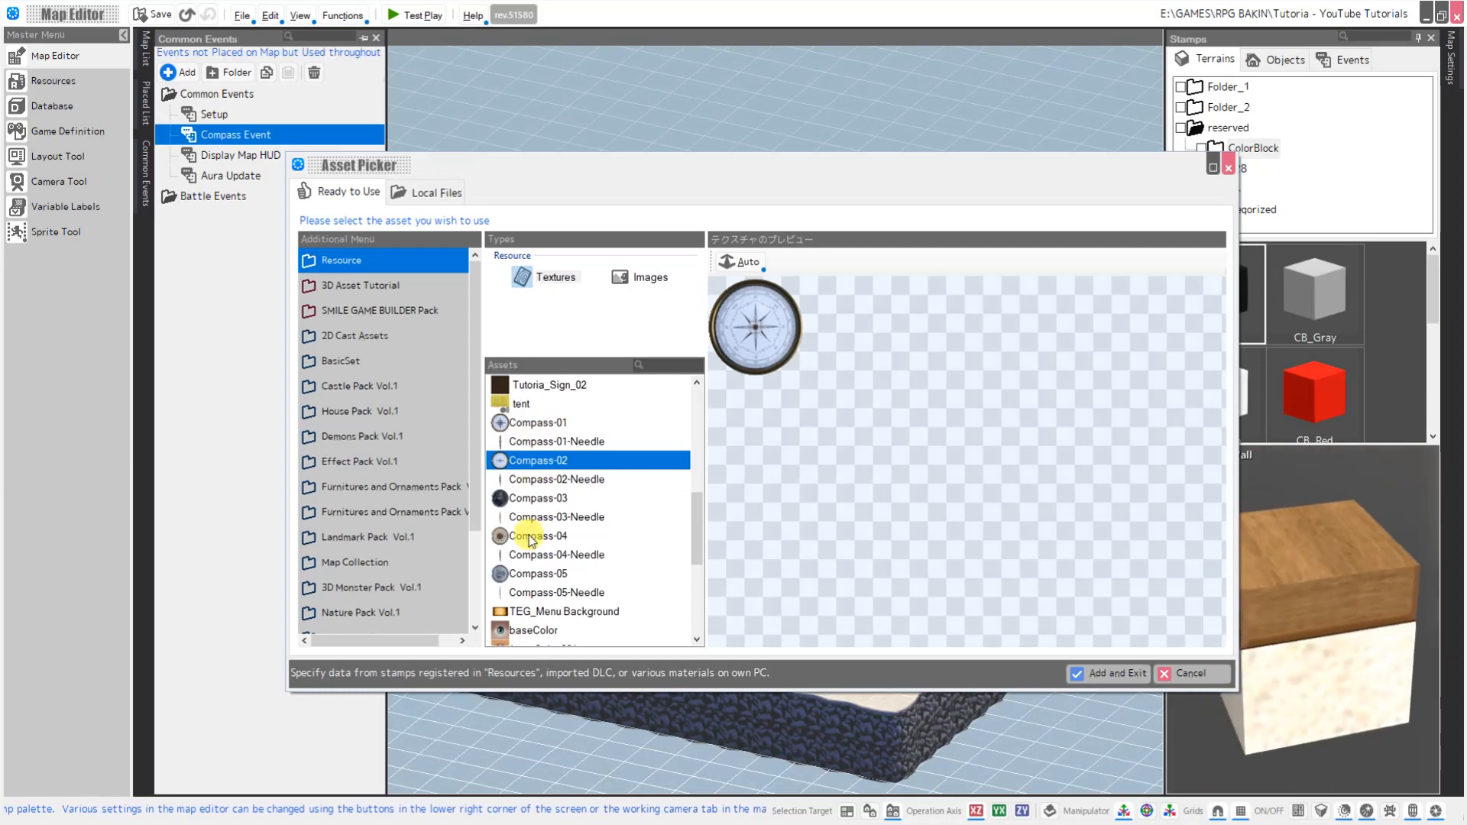
{"action": "left_click", "coordinate": [537, 501]}
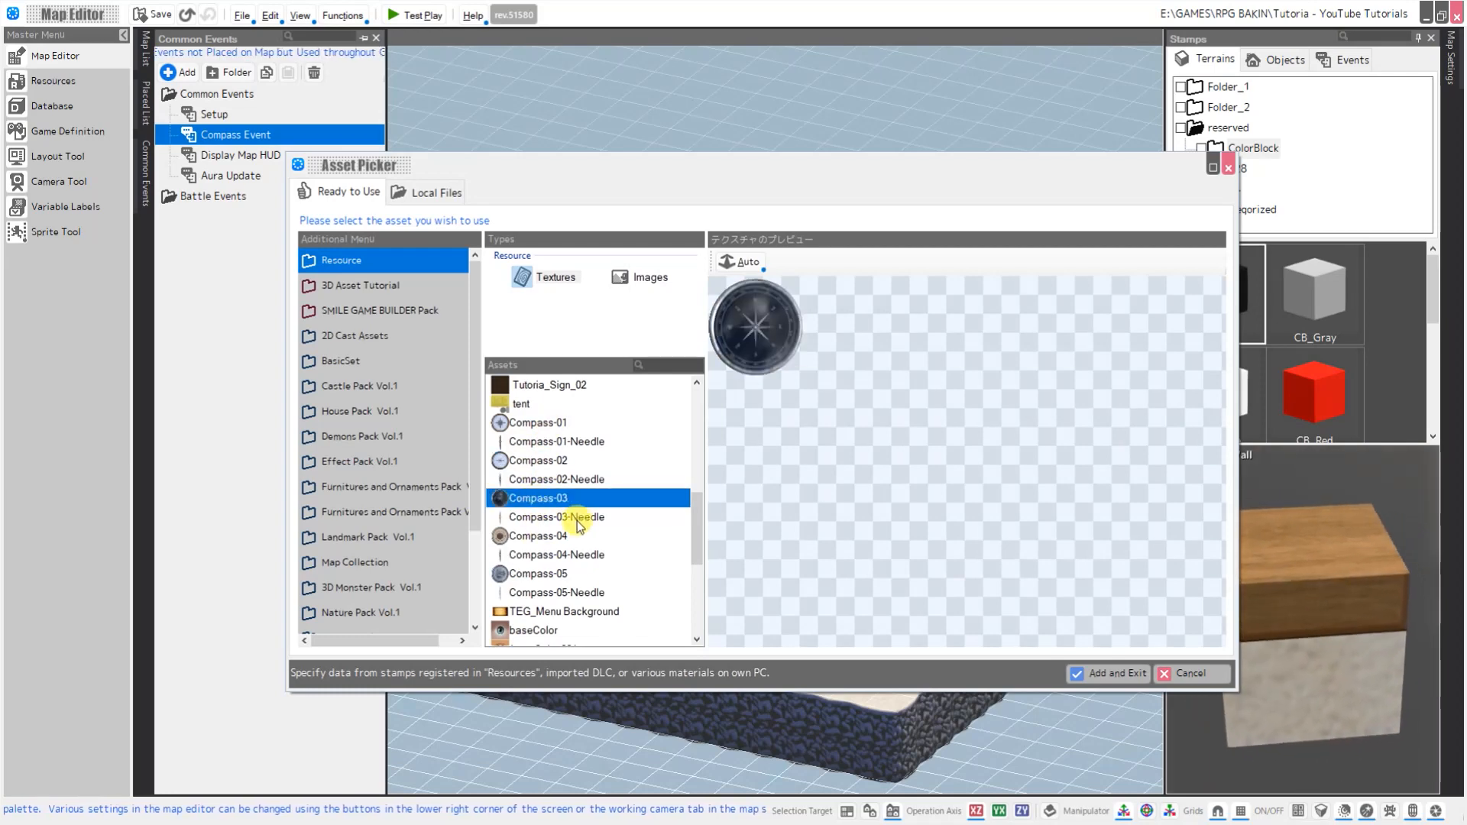
{"action": "double_click", "coordinate": [538, 537]}
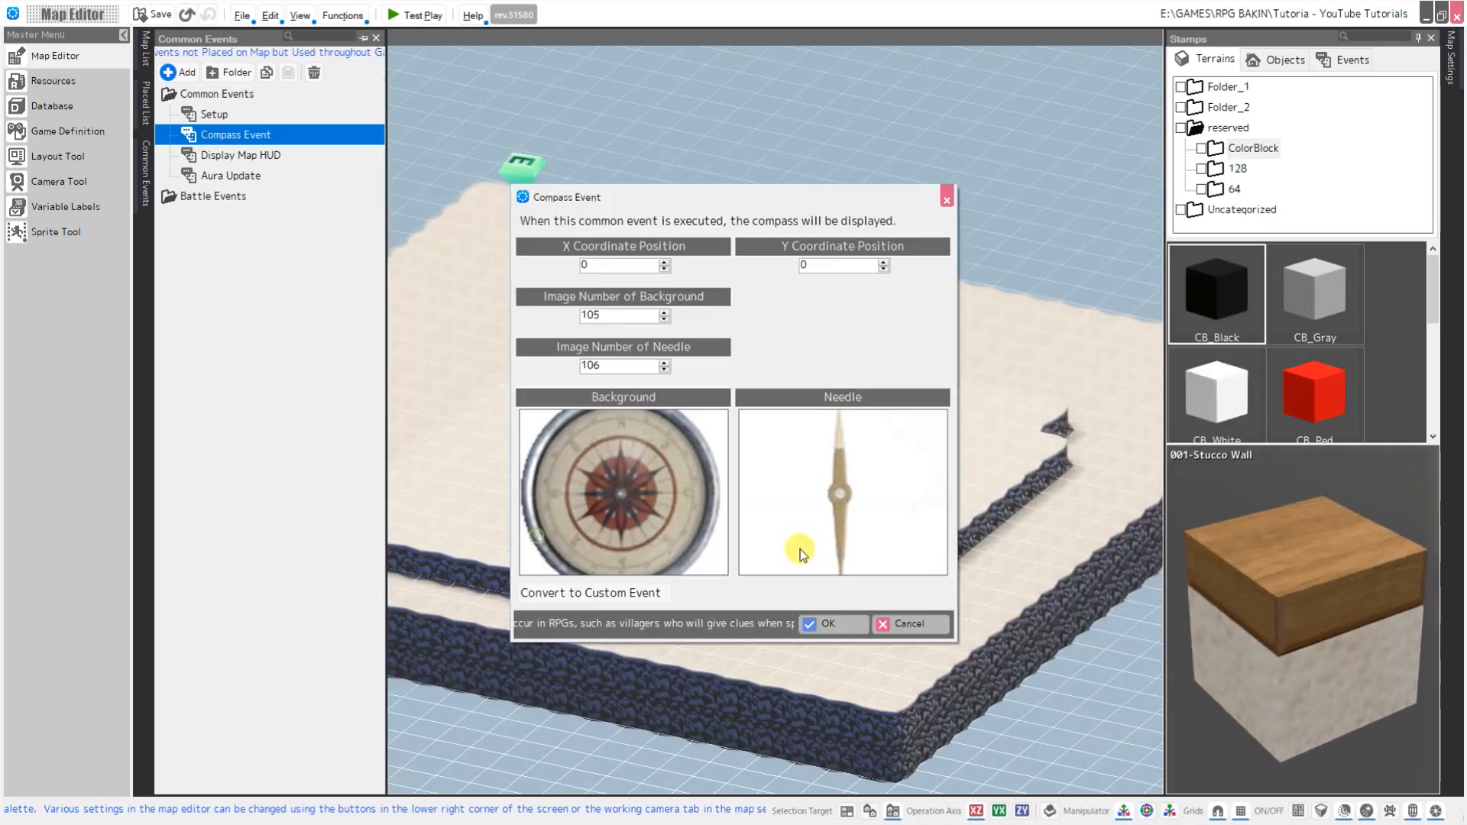
Set the Compass Event's needle image to the Compass-01-Needle texture and accept the event
{"action": "left_click", "coordinate": [842, 506]}
{"action": "scroll", "coordinate": [547, 552], "scroll_direction": "down", "scroll_amount": 4}
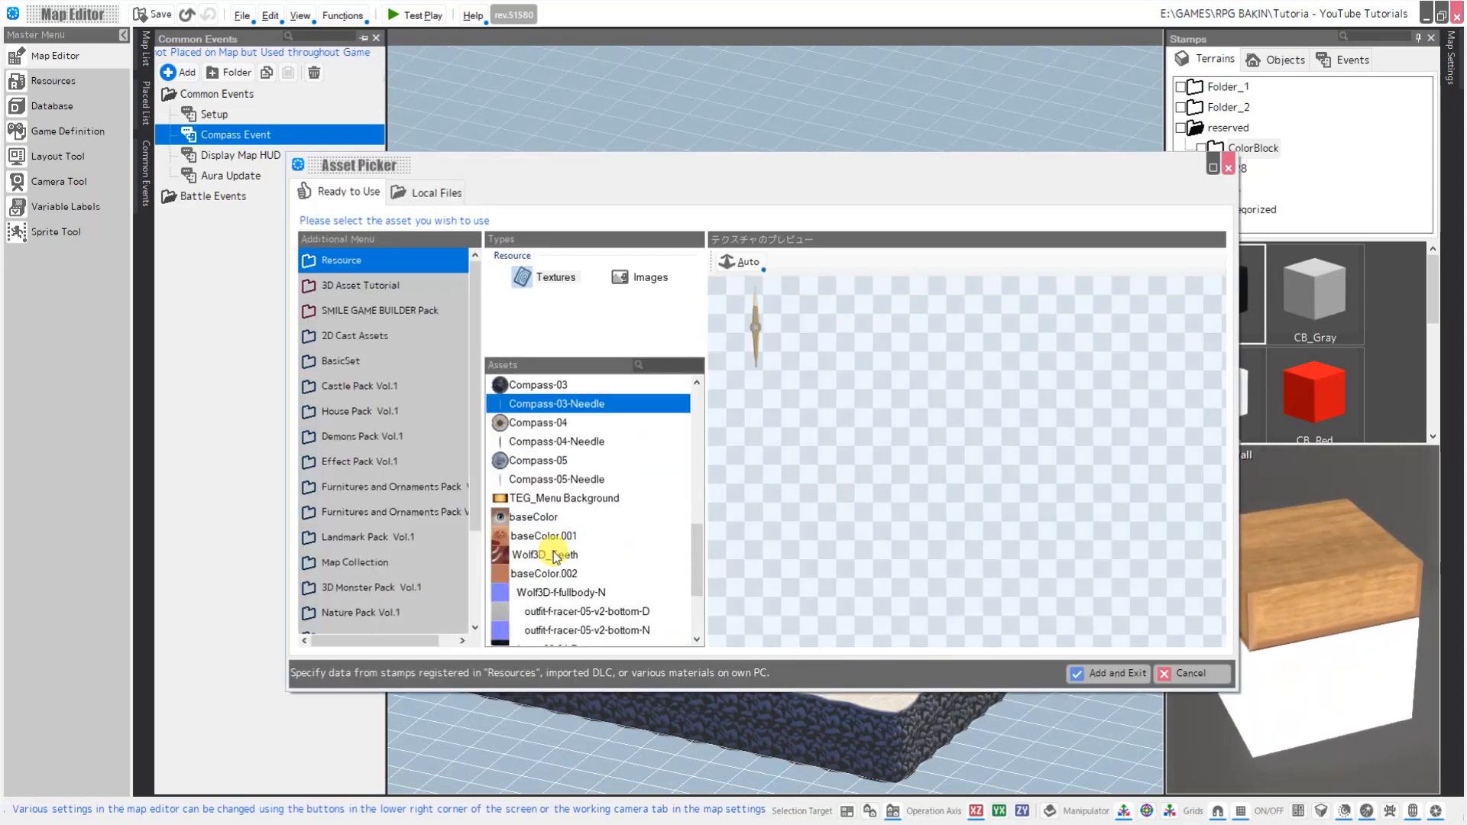
{"action": "left_click", "coordinate": [541, 480]}
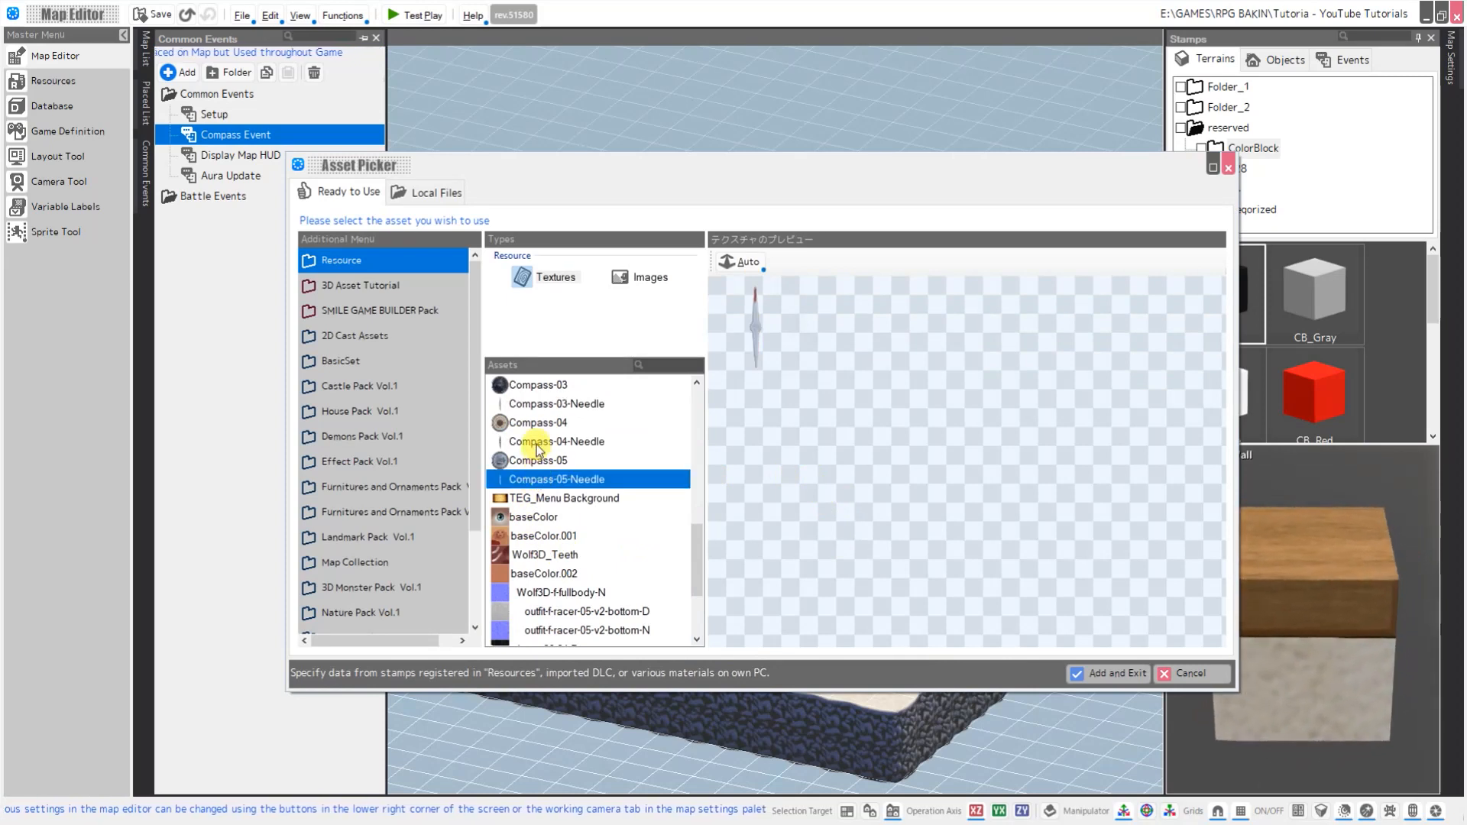
{"action": "scroll", "coordinate": [537, 453], "scroll_direction": "up", "scroll_amount": 1}
{"action": "scroll", "coordinate": [534, 449], "scroll_direction": "up", "scroll_amount": 1}
{"action": "left_click", "coordinate": [537, 441]}
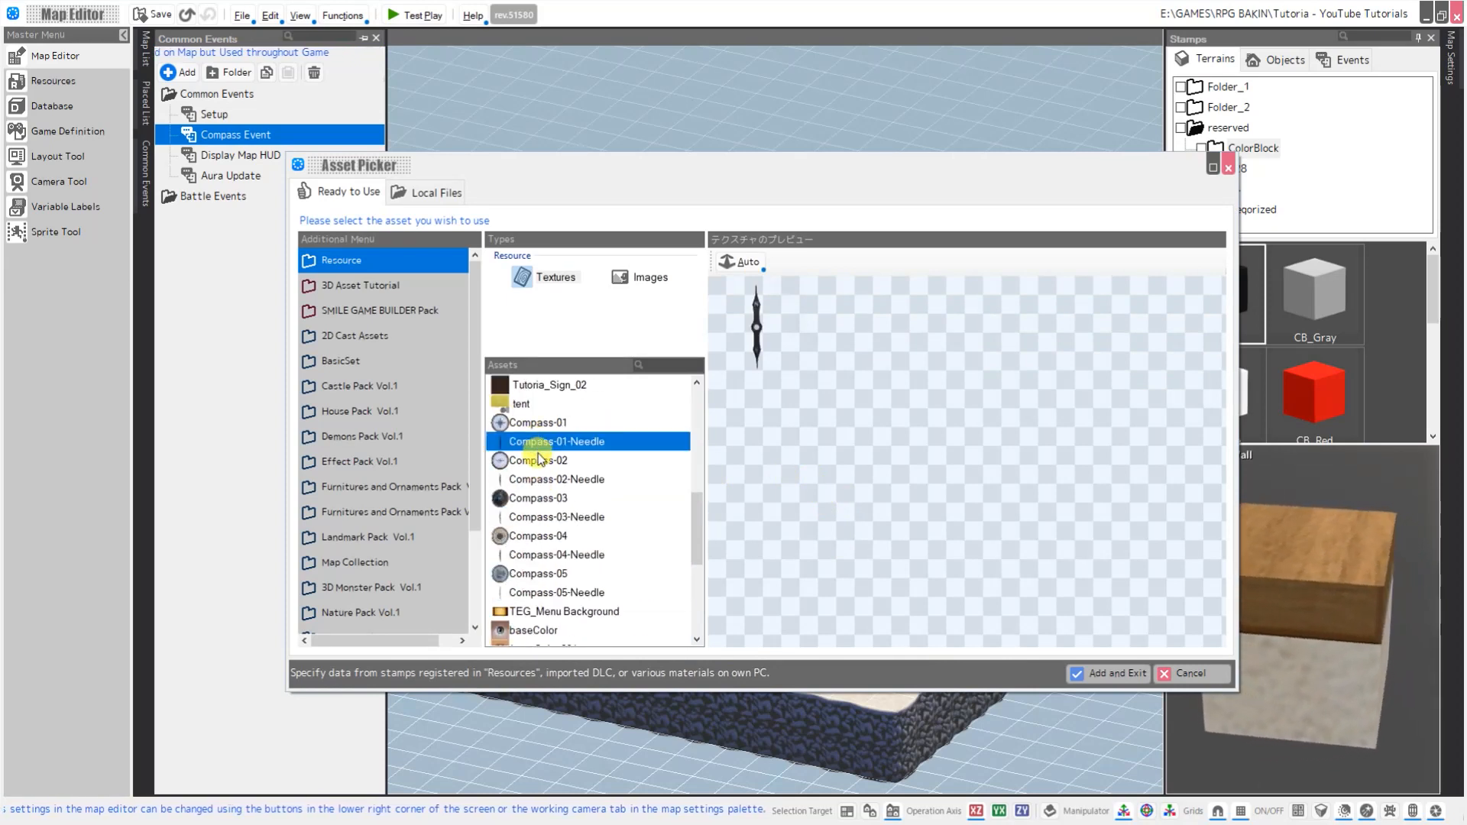
{"action": "left_click", "coordinate": [1092, 680]}
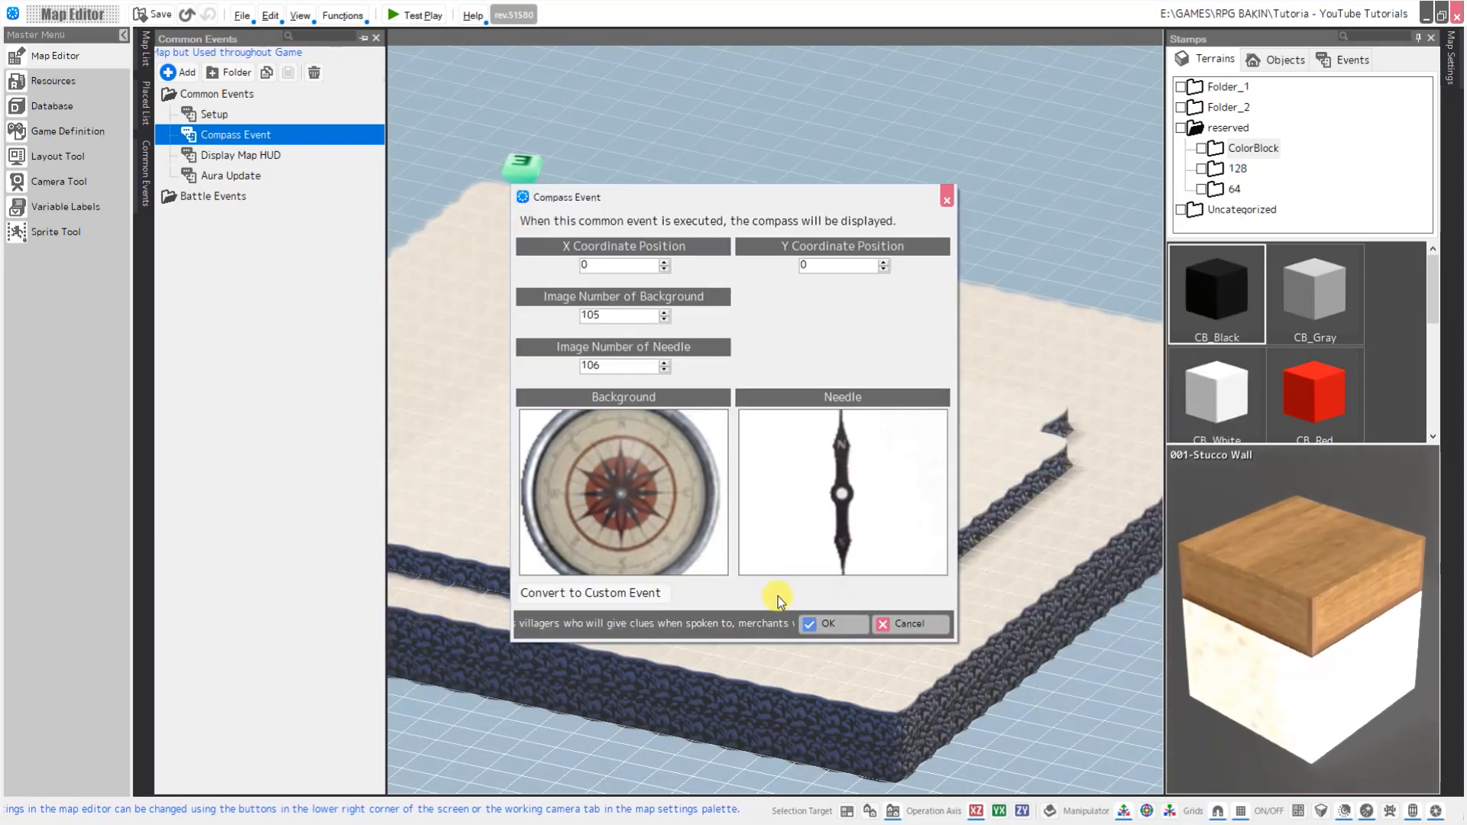
{"action": "left_click", "coordinate": [832, 624]}
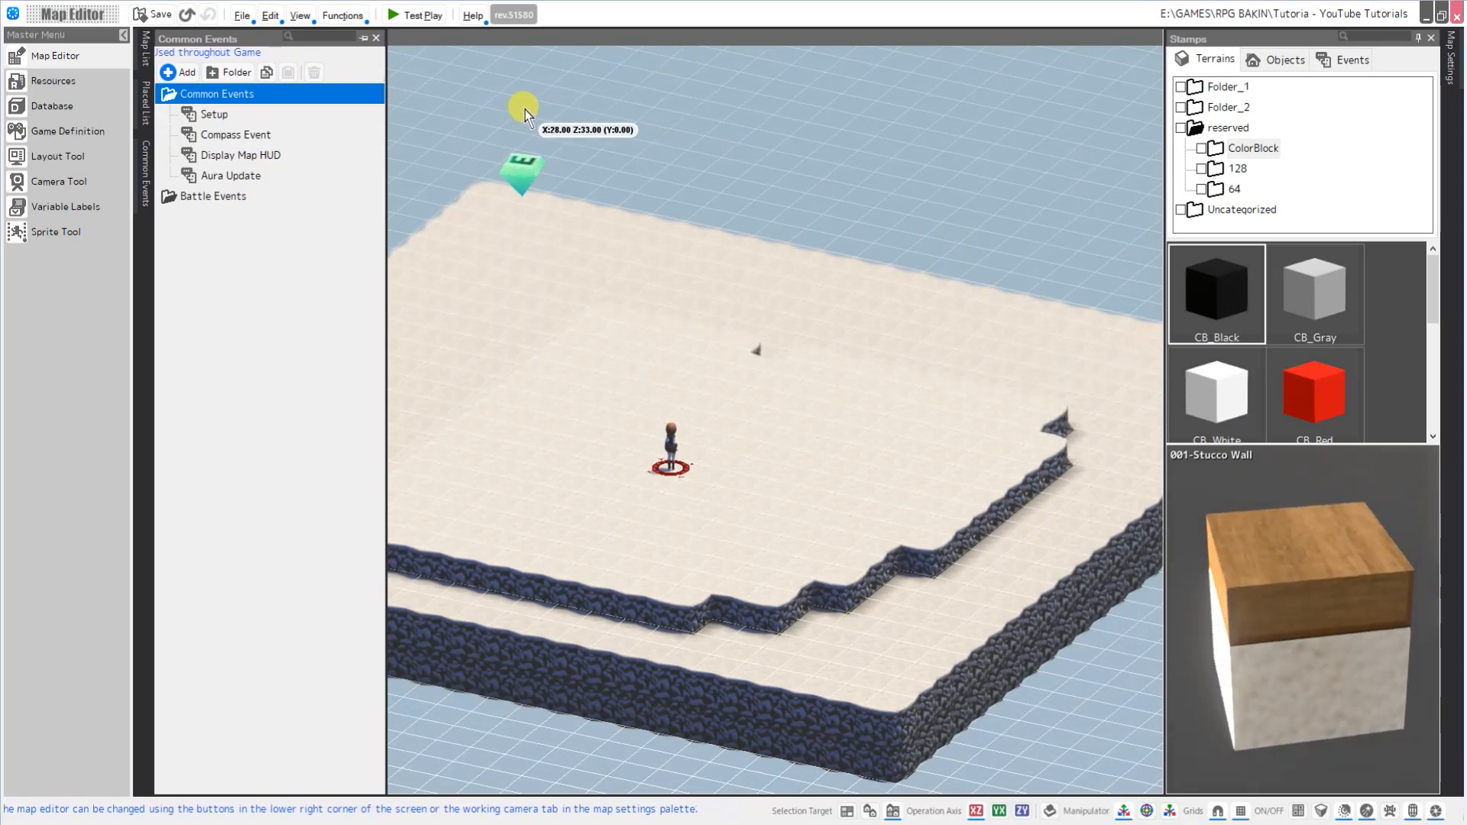
Test-play the game to check the compass and Map HUD display, and close the player
{"action": "left_click", "coordinate": [411, 16]}
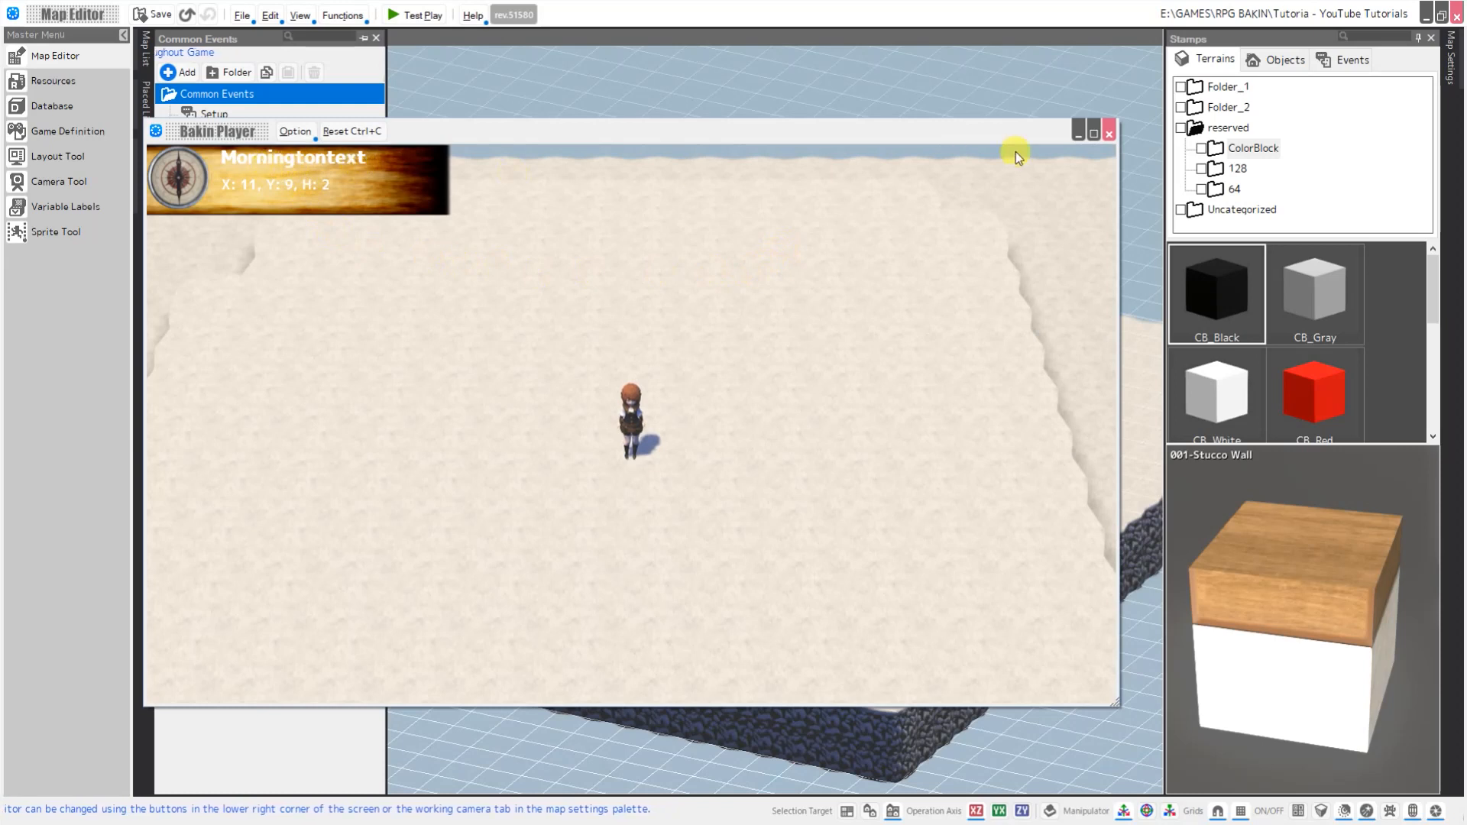
{"action": "left_click", "coordinate": [1108, 133]}
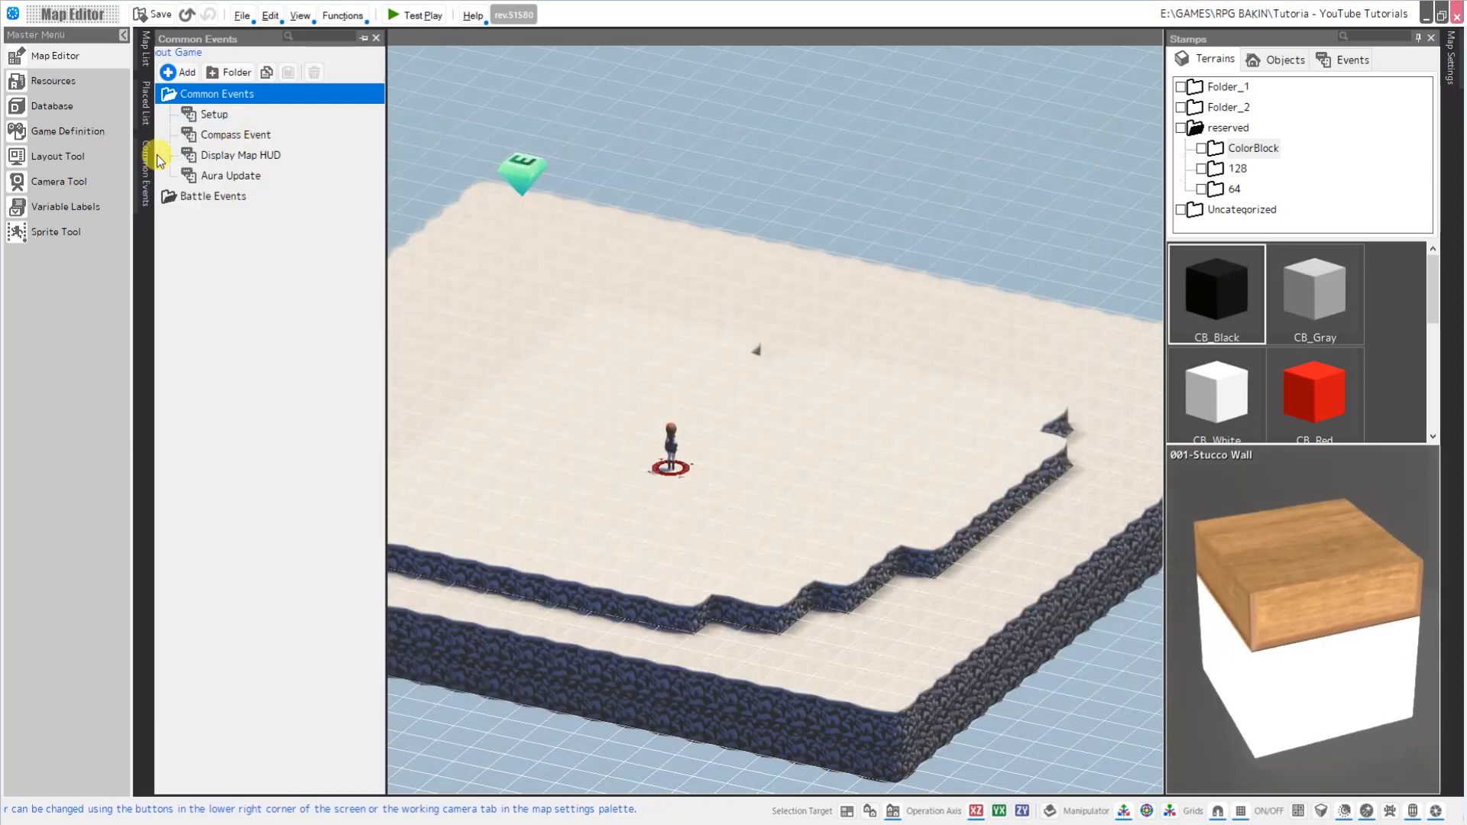
In the Map HUD layout, remove the stray "text" from the Map Name part's display text, leaving only \map
{"action": "left_click", "coordinate": [73, 162]}
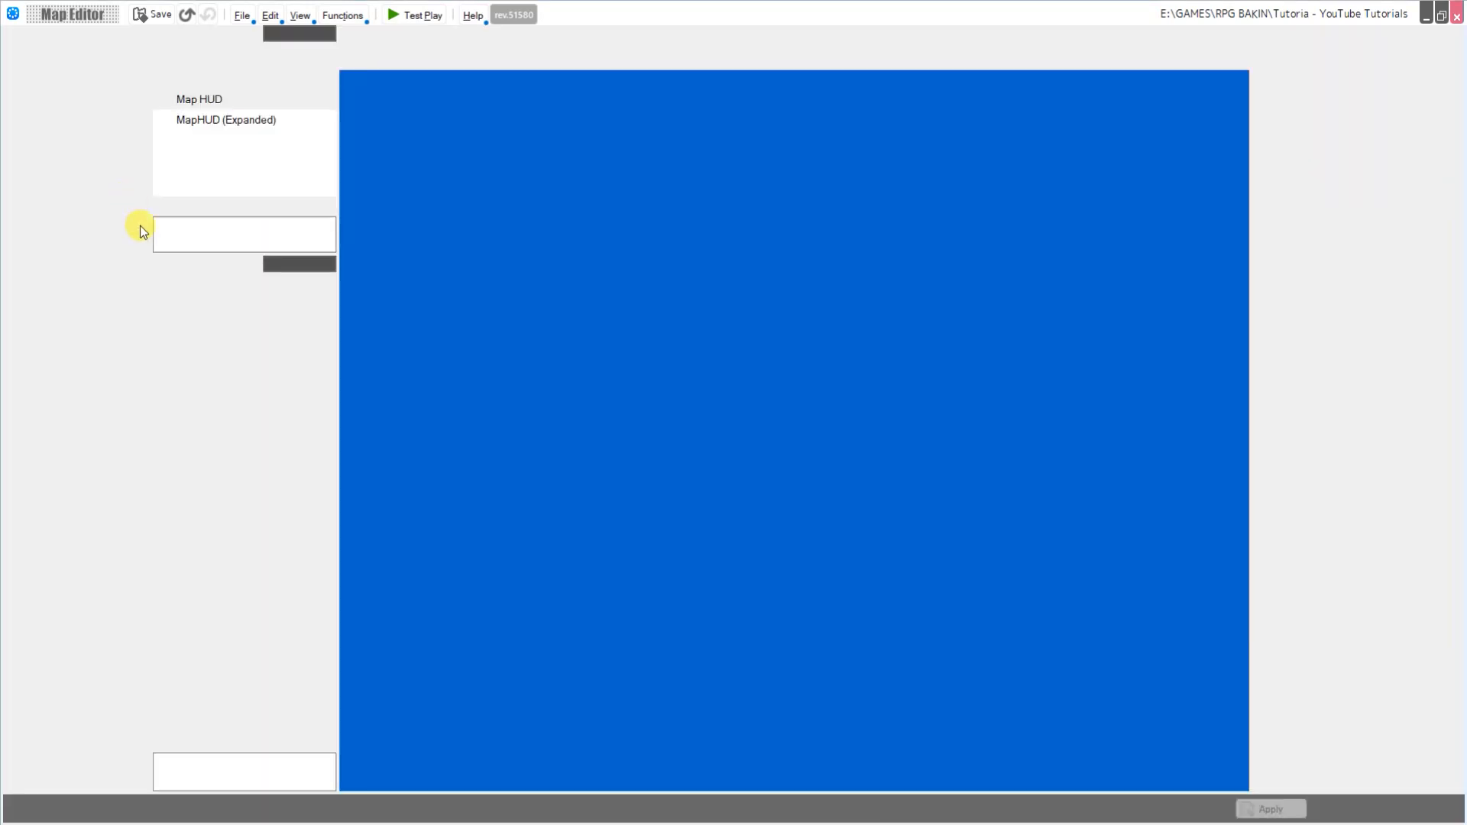
{"action": "left_click", "coordinate": [226, 326]}
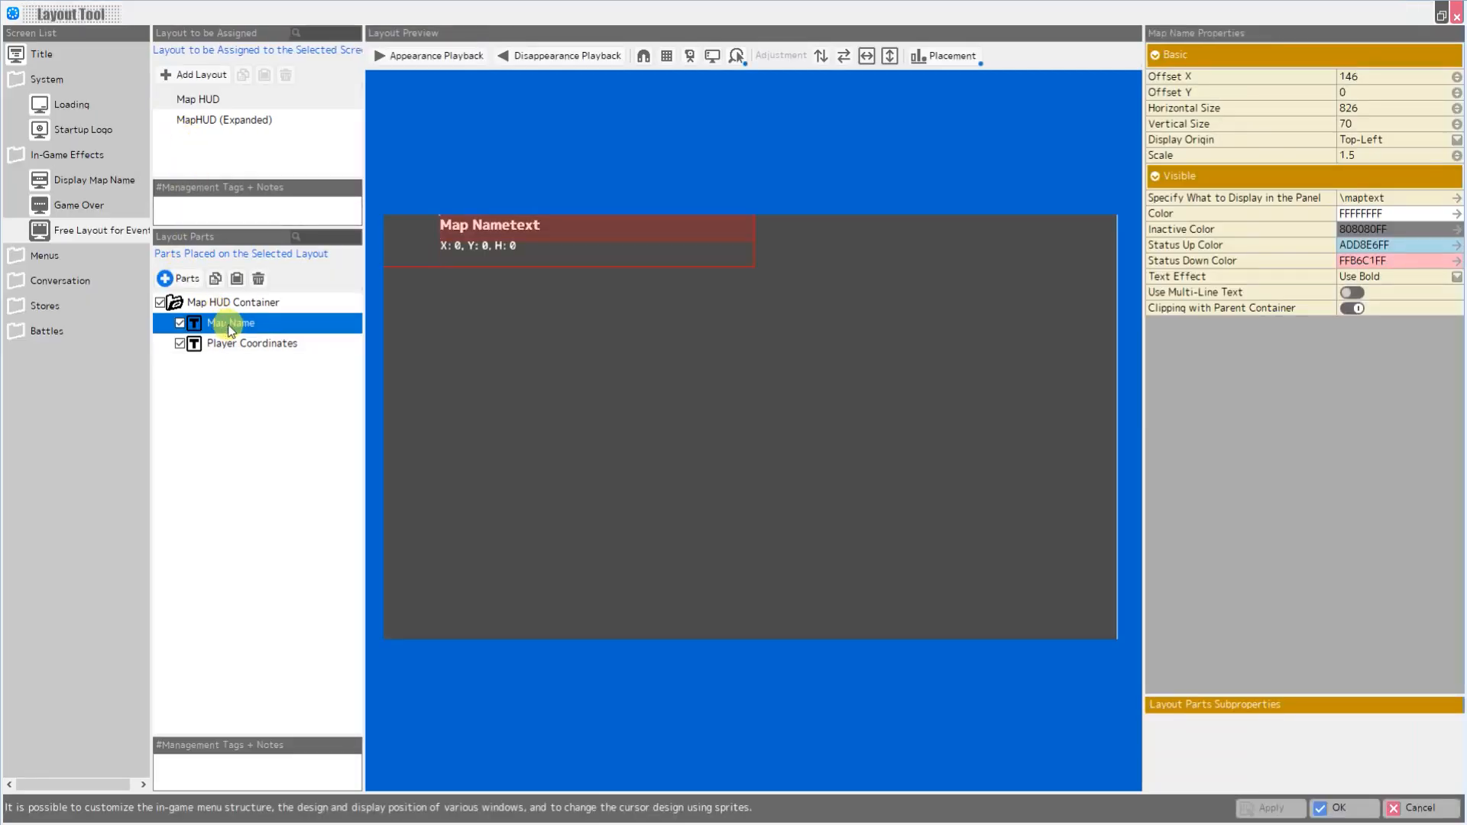
{"action": "double_click", "coordinate": [1385, 200]}
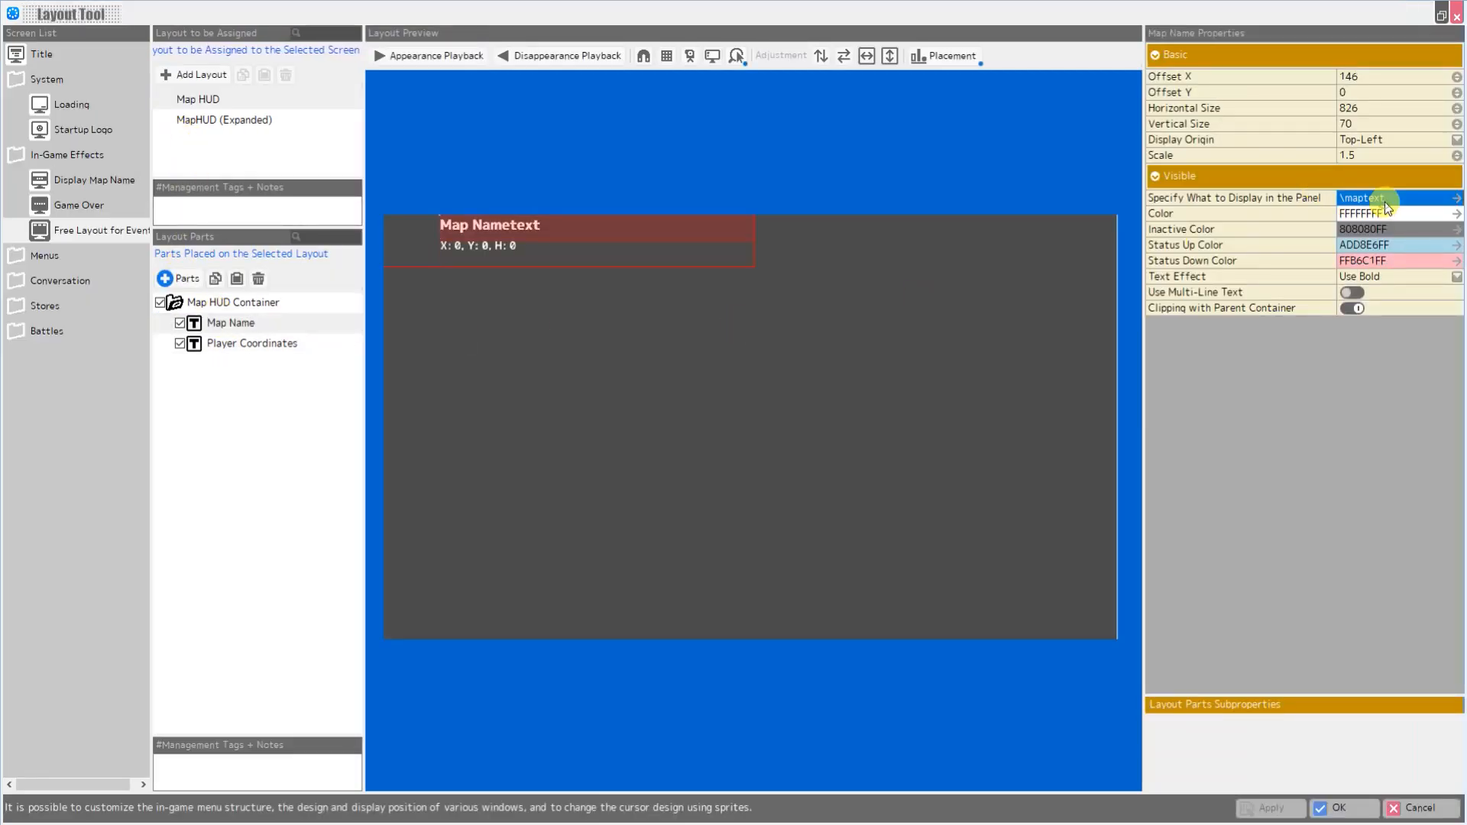
{"action": "left_click", "coordinate": [406, 203]}
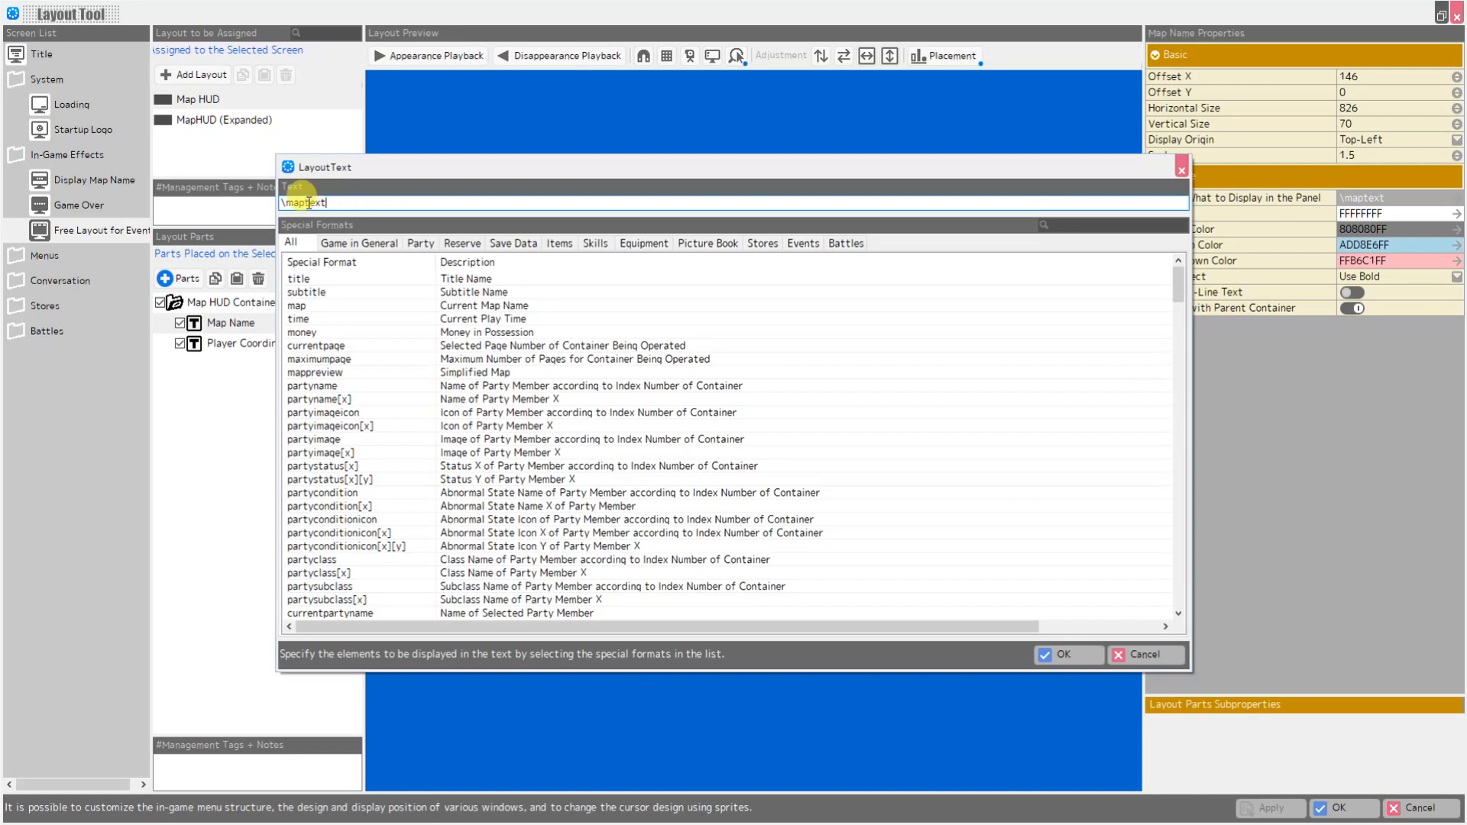
{"action": "left_click_drag", "start_coordinate": [305, 202], "coordinate": [345, 204]}
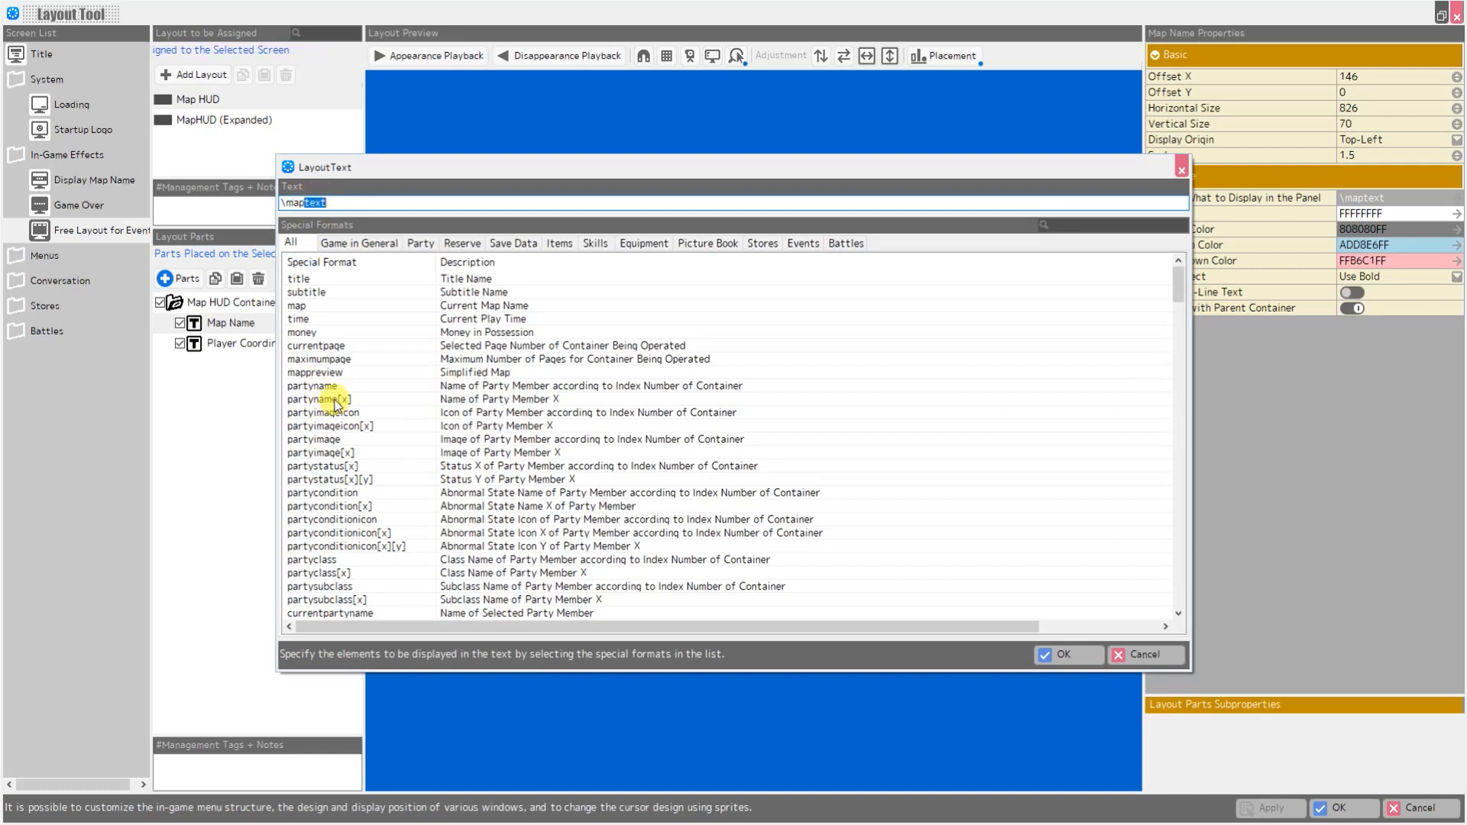
{"action": "key", "text": "BackSpace"}
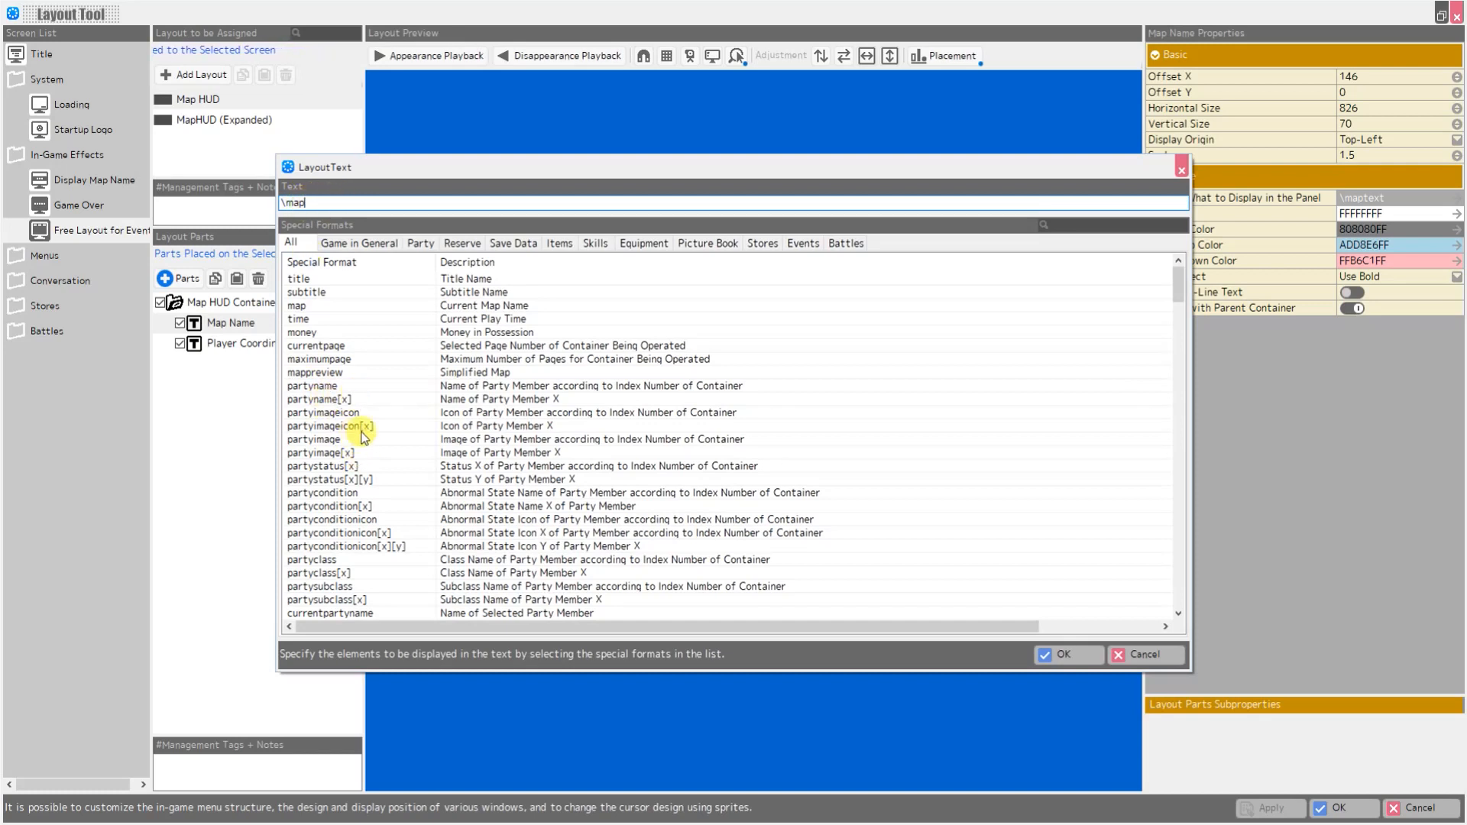
{"action": "double_click", "coordinate": [298, 319]}
{"action": "left_click", "coordinate": [297, 204]}
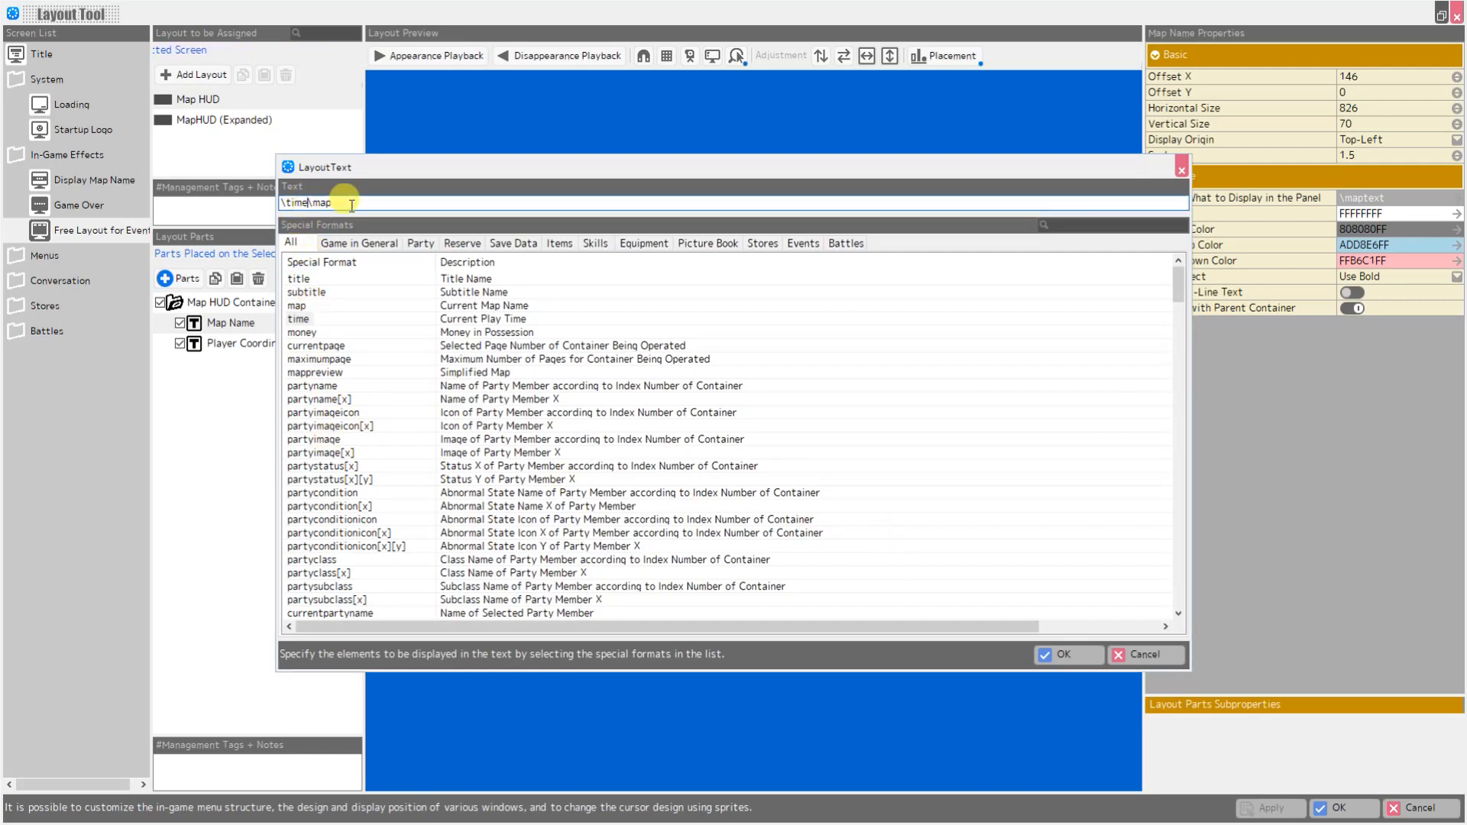
{"action": "key", "text": "shift+Home"}
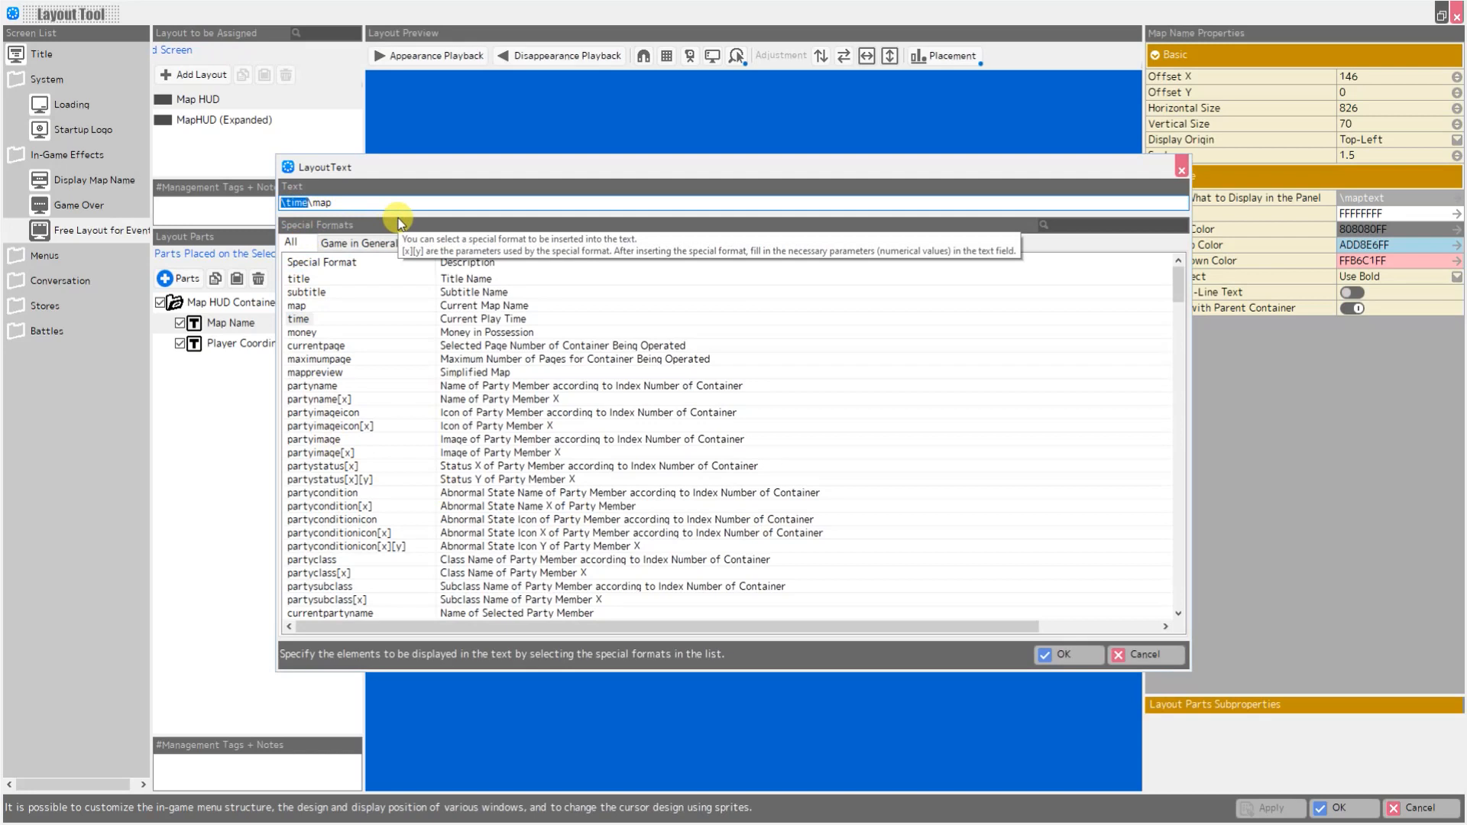
{"action": "key", "text": "BackSpace"}
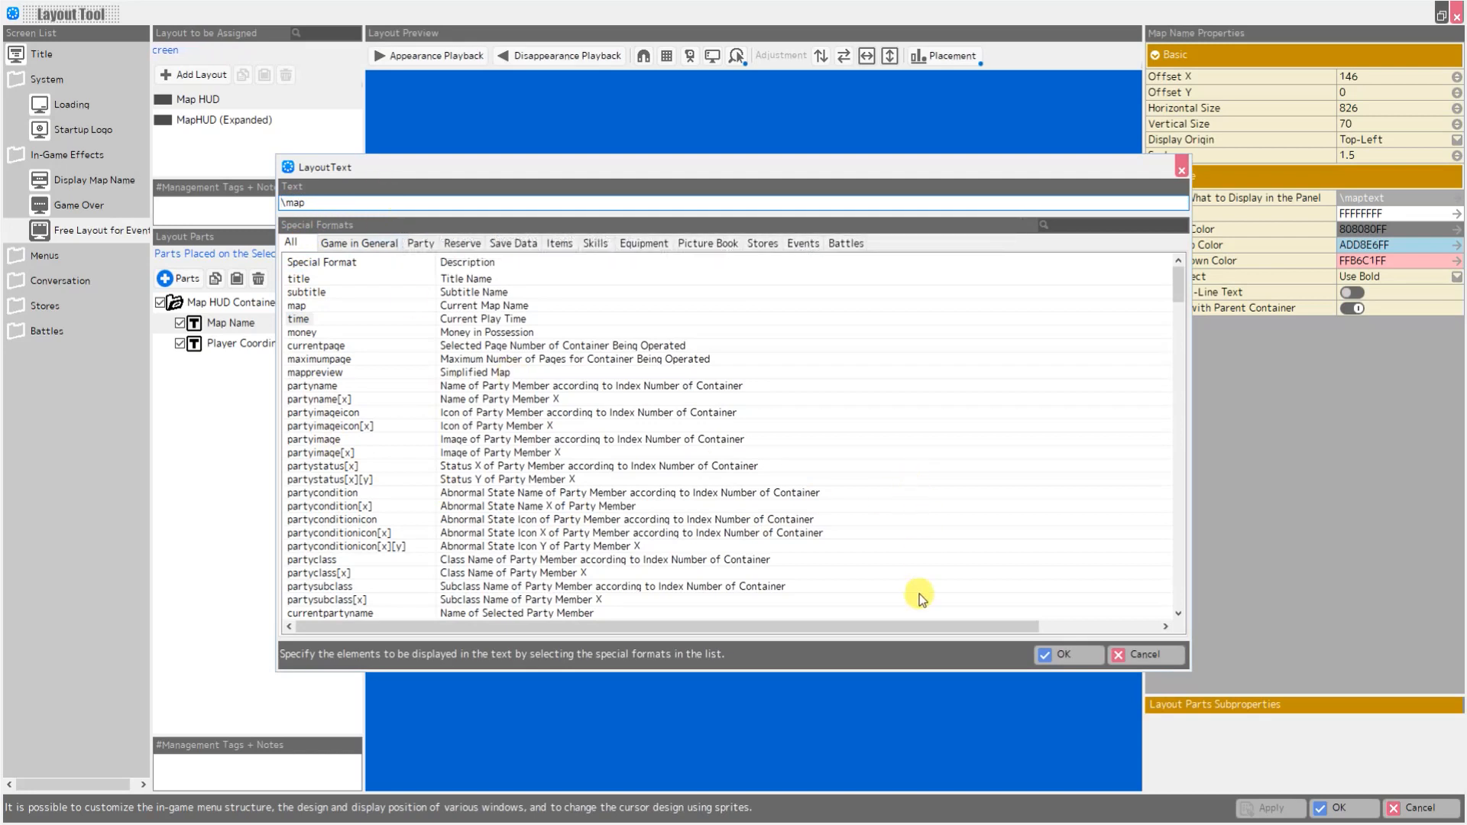
Accept the Map Name part's display text and the layout changes
{"action": "left_click", "coordinate": [1075, 654]}
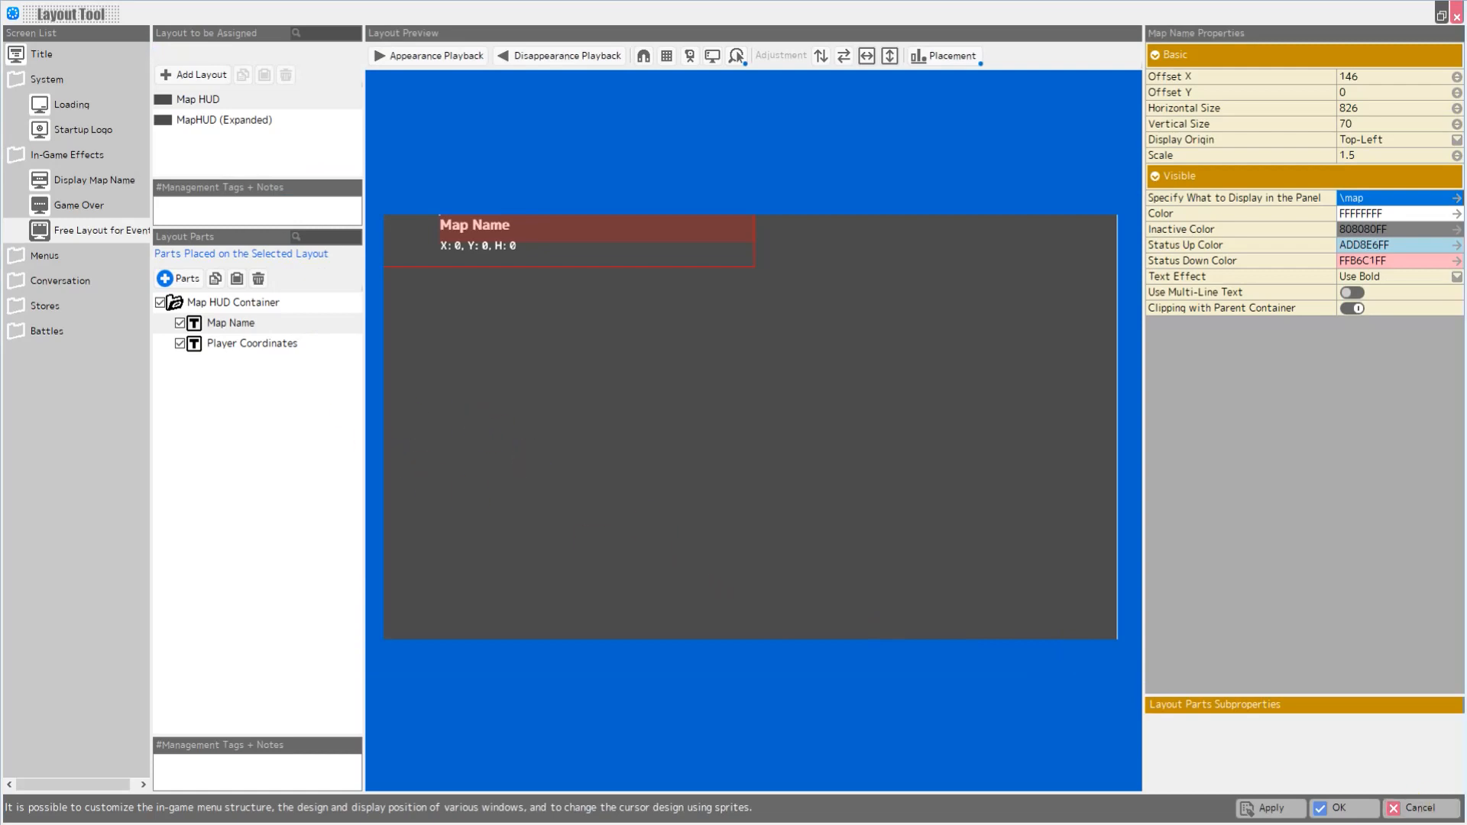
{"action": "left_click", "coordinate": [1330, 808]}
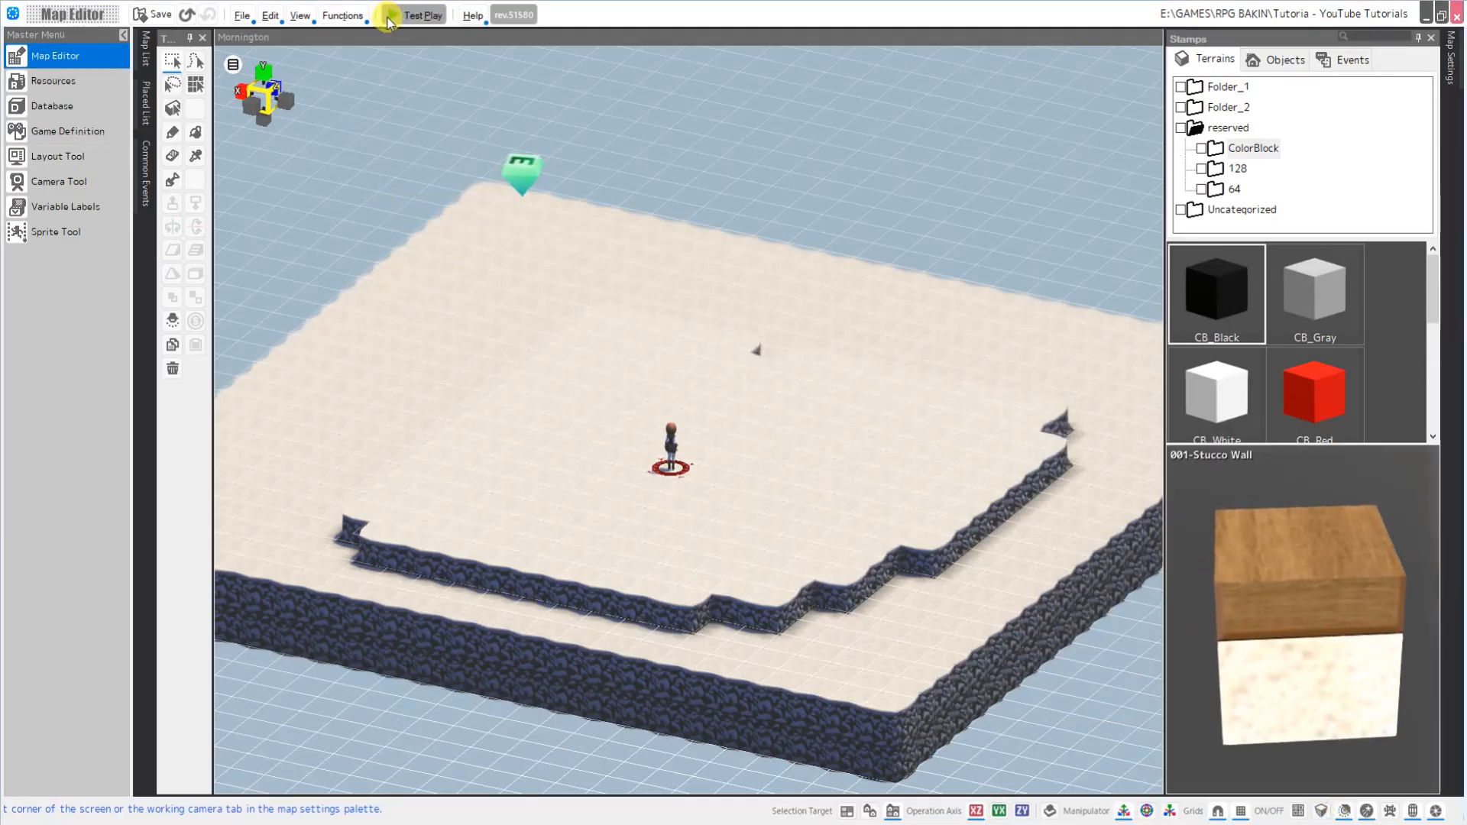
Start a test play to check the map name in the HUD, and open and close the in-game menu
{"action": "left_click", "coordinate": [398, 15]}
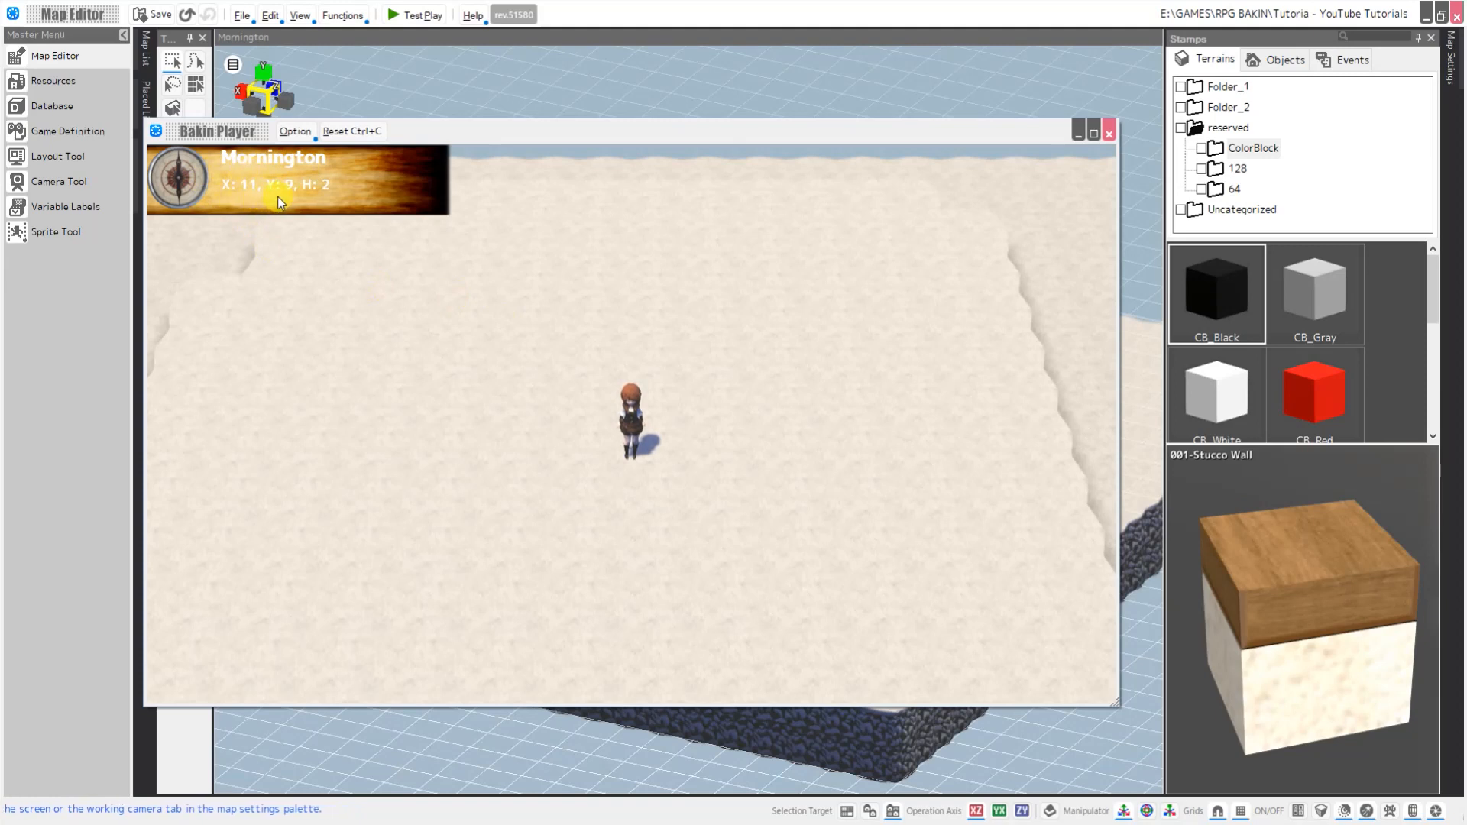
{"action": "right_click", "coordinate": [484, 334]}
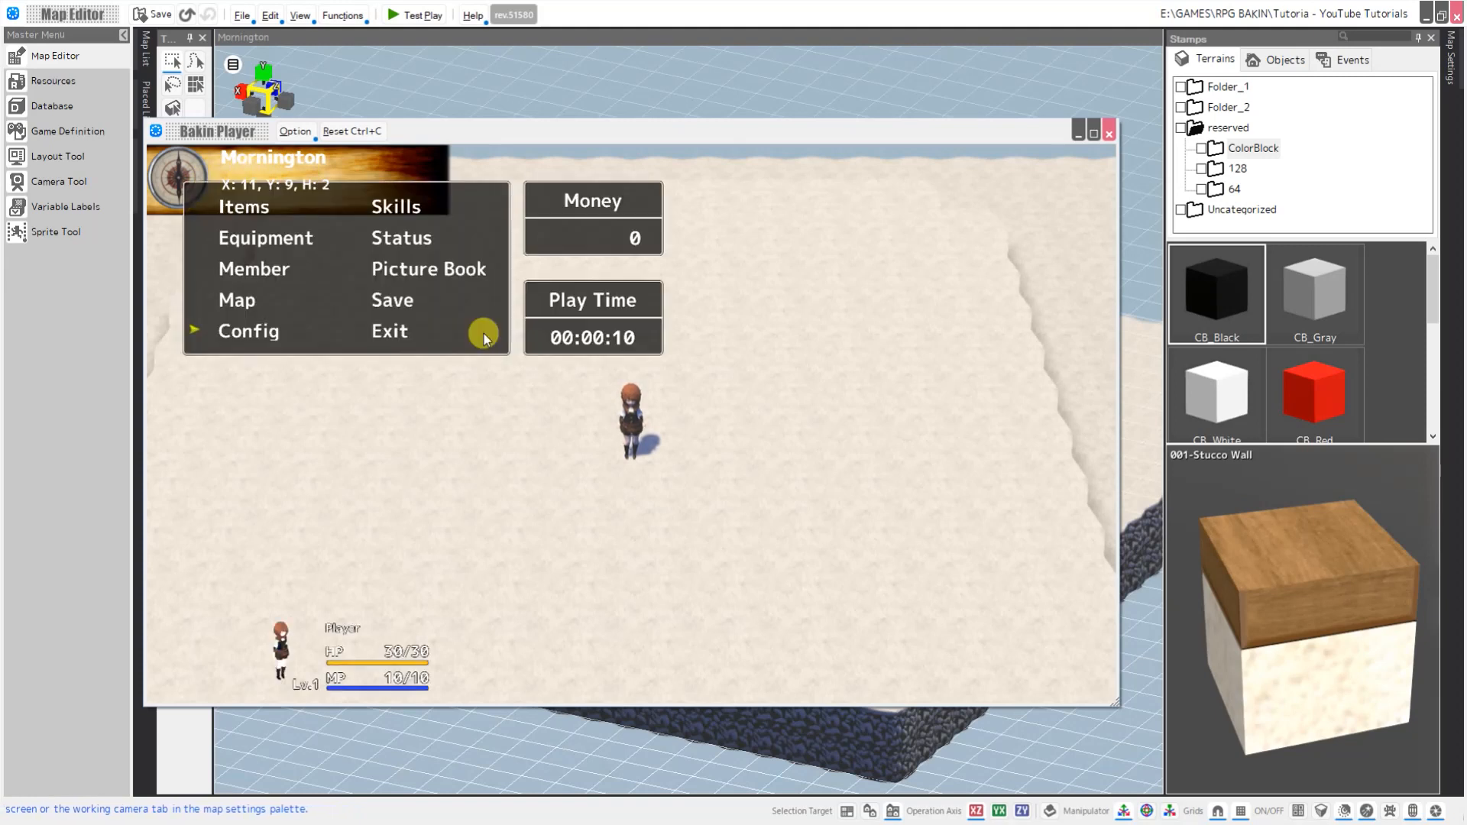
{"action": "right_click", "coordinate": [480, 333]}
Walk and jump the player character around the map to check that the HUD's X, Y and H coordinates update
{"action": "key", "text": "w"}
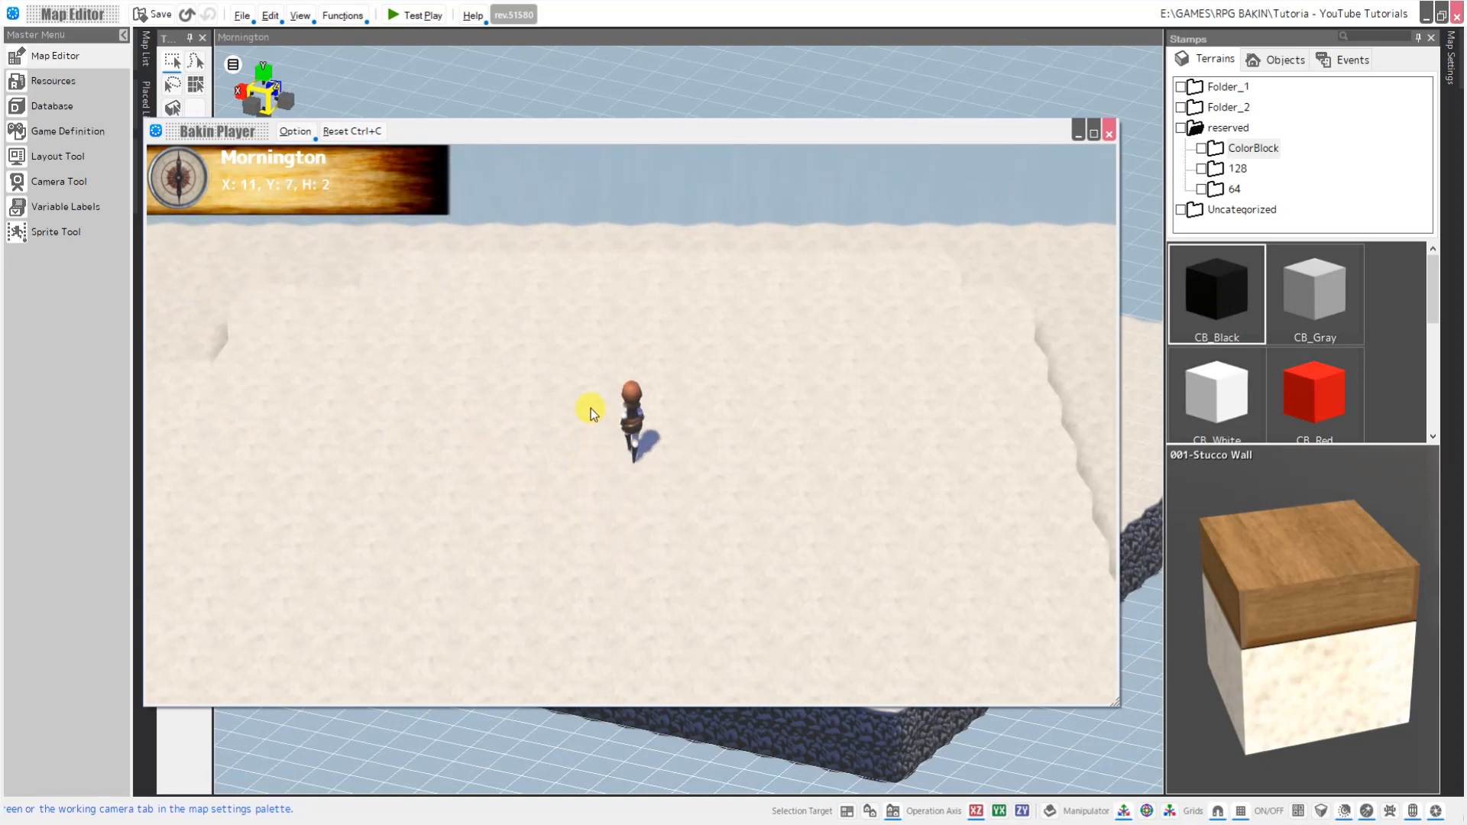
{"action": "key", "text": "space"}
{"action": "key", "text": "s"}
{"action": "key", "text": "a"}
{"action": "key", "text": "space"}
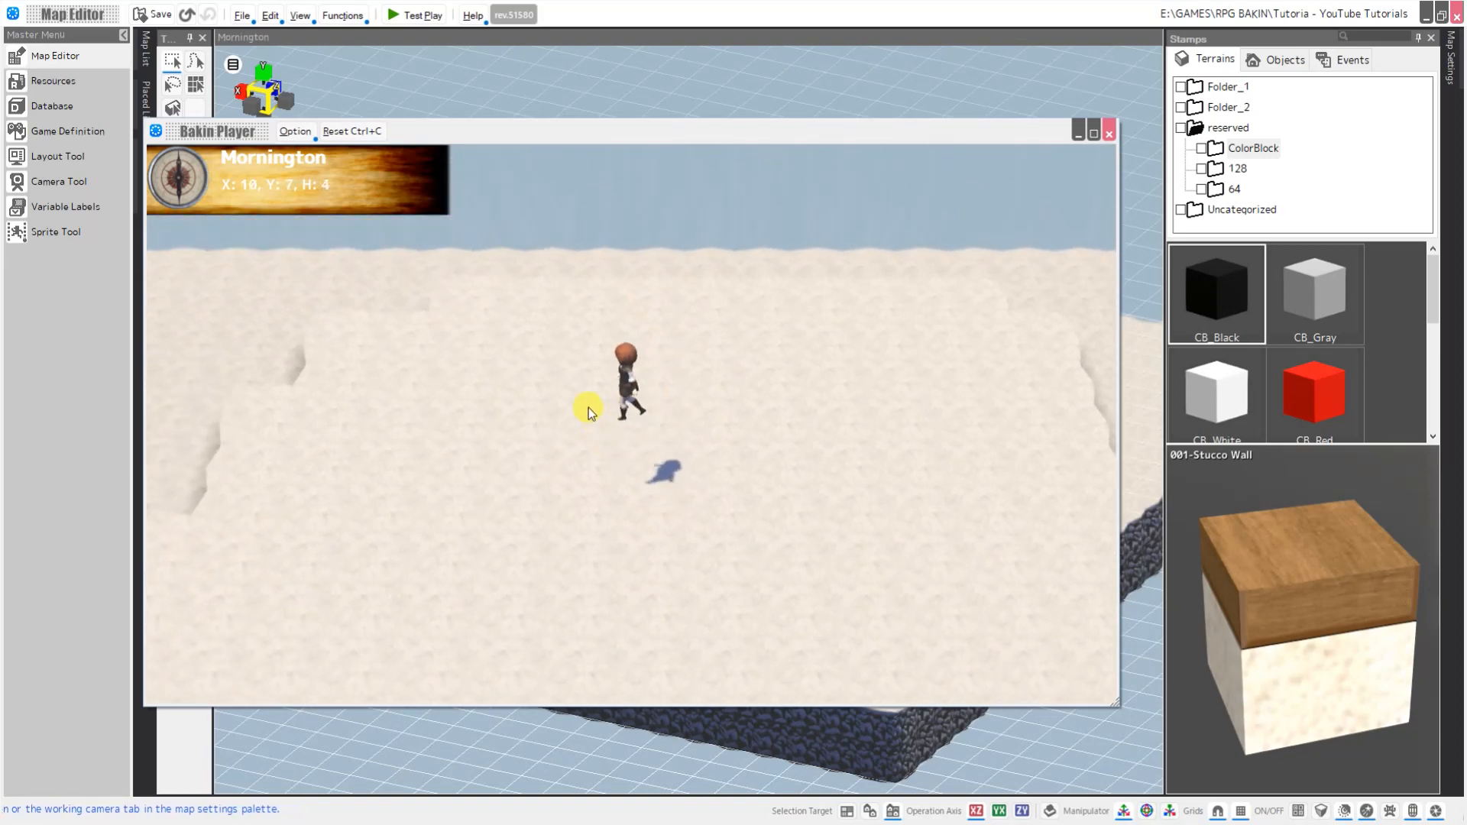
{"action": "key", "text": "w"}
{"action": "key", "text": "space"}
{"action": "key", "text": "d"}
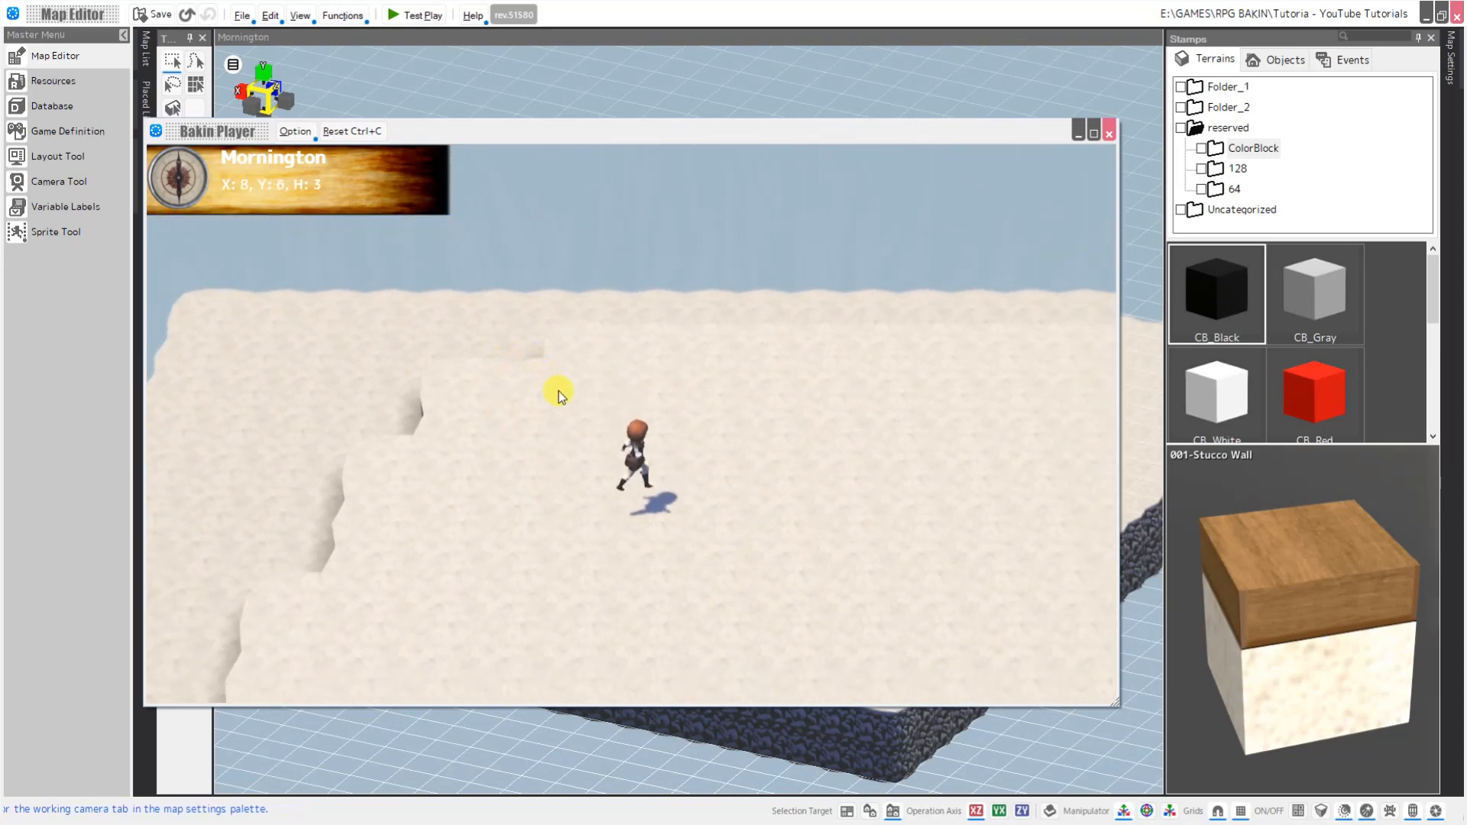
{"action": "key", "text": "w"}
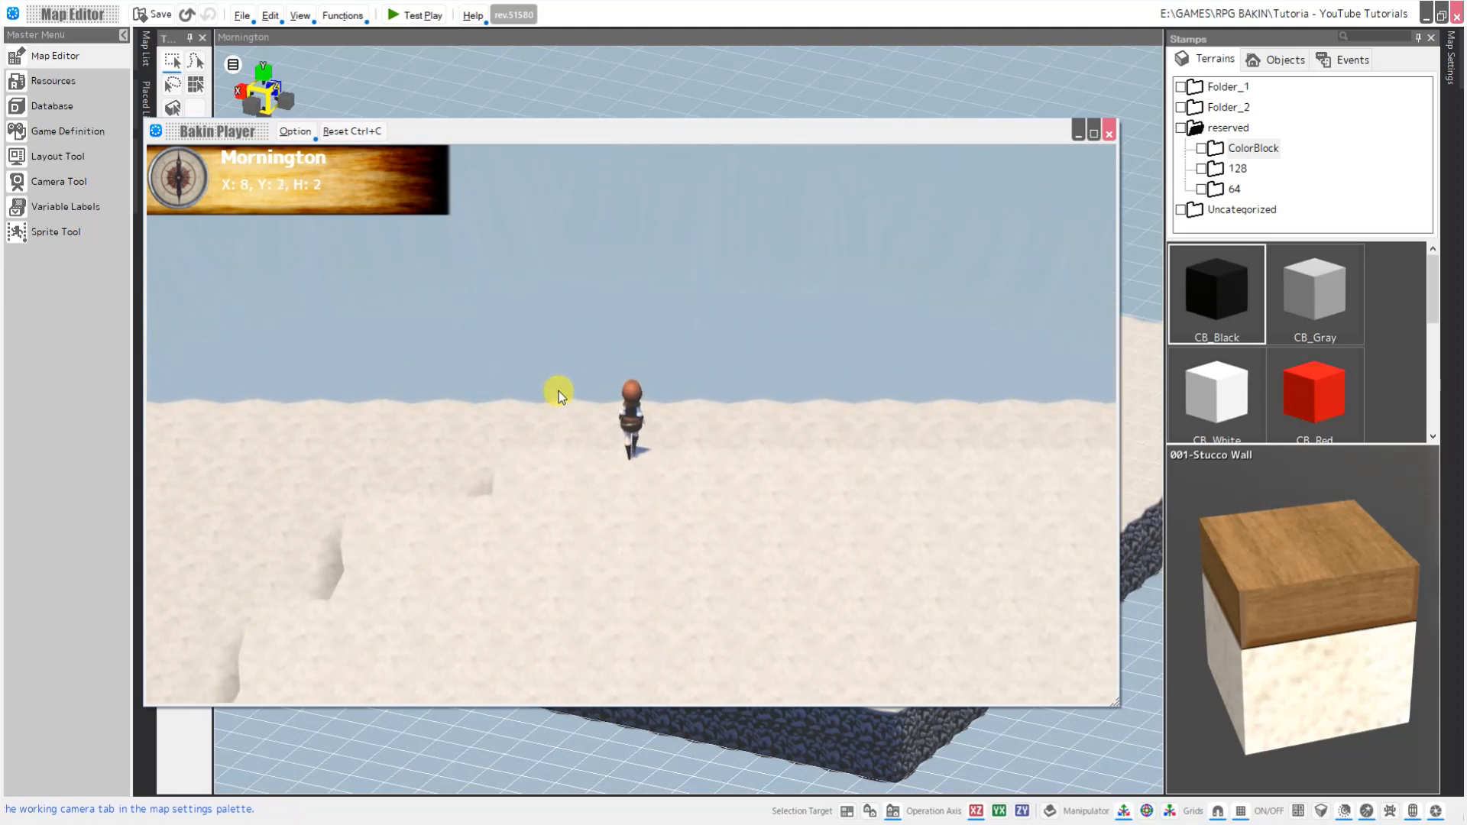
{"action": "key", "text": "space"}
{"action": "key", "text": "a"}
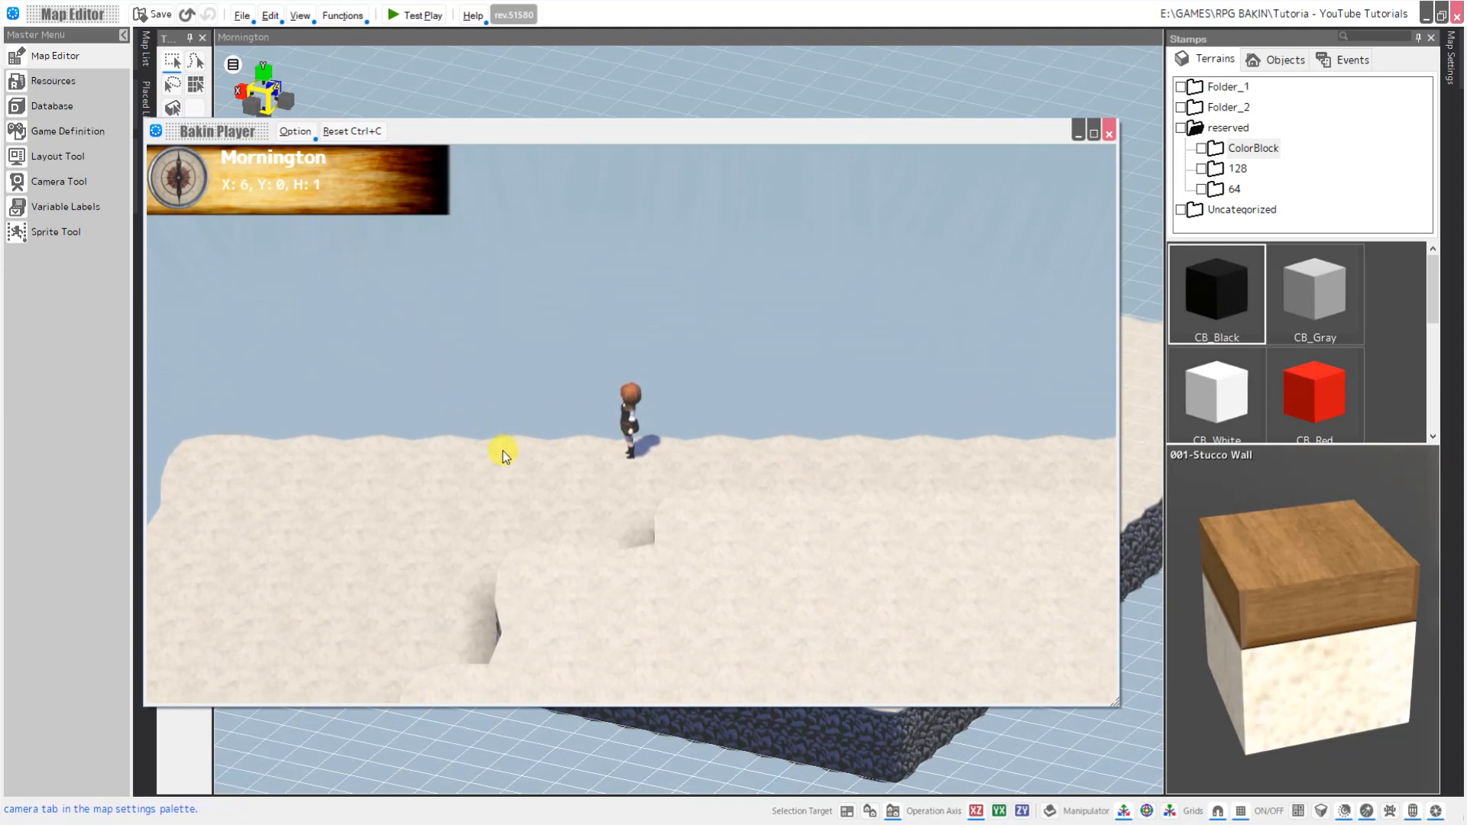
Rotate the in-game camera and keep moving the character to check the compass needle and coordinates from another angle
{"action": "middle_click_drag", "start_coordinate": [492, 472], "coordinate": [523, 452]}
{"action": "key", "text": "w"}
{"action": "key", "text": "space"}
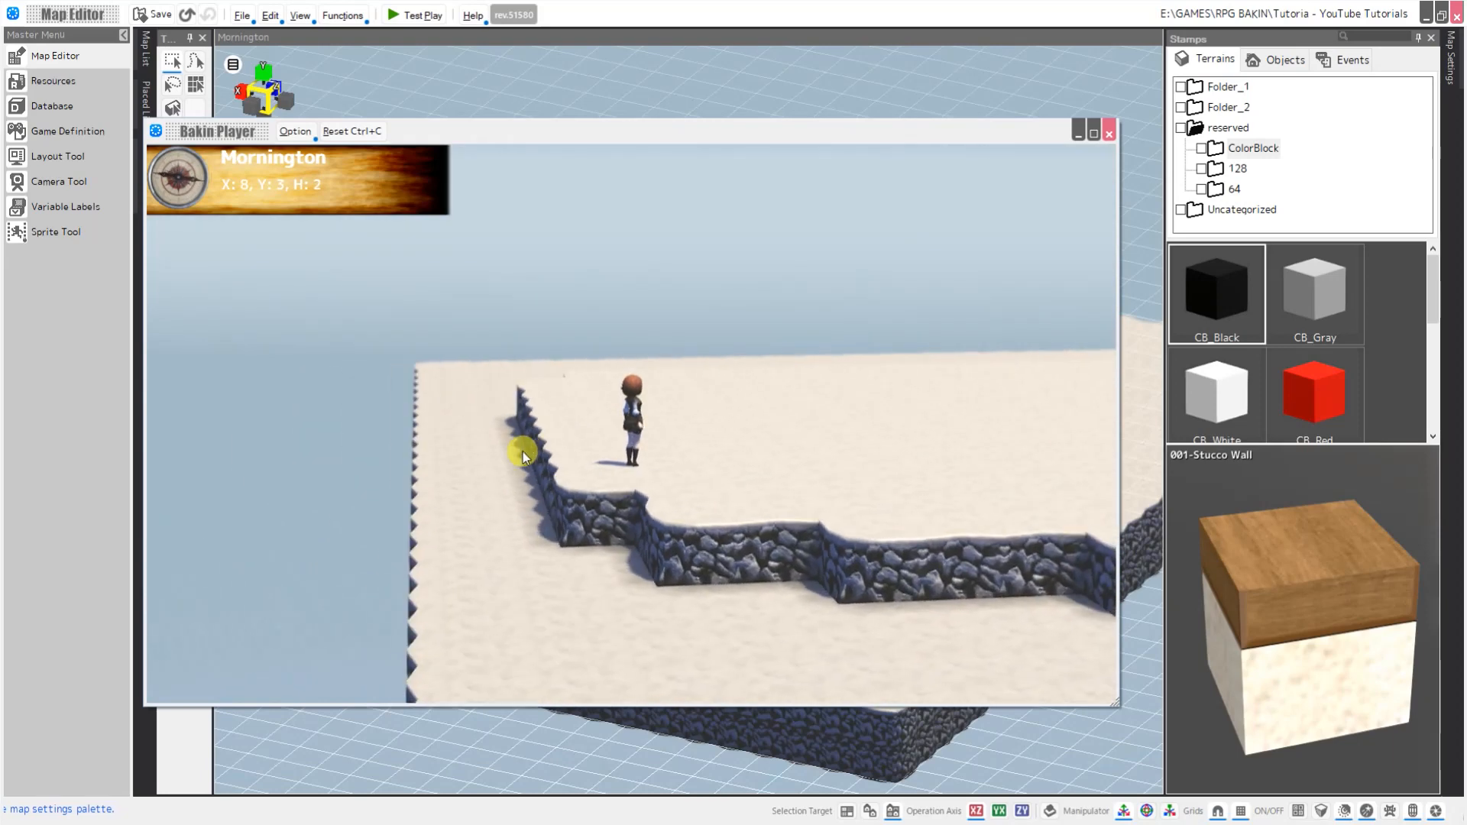
{"action": "key", "text": "w"}
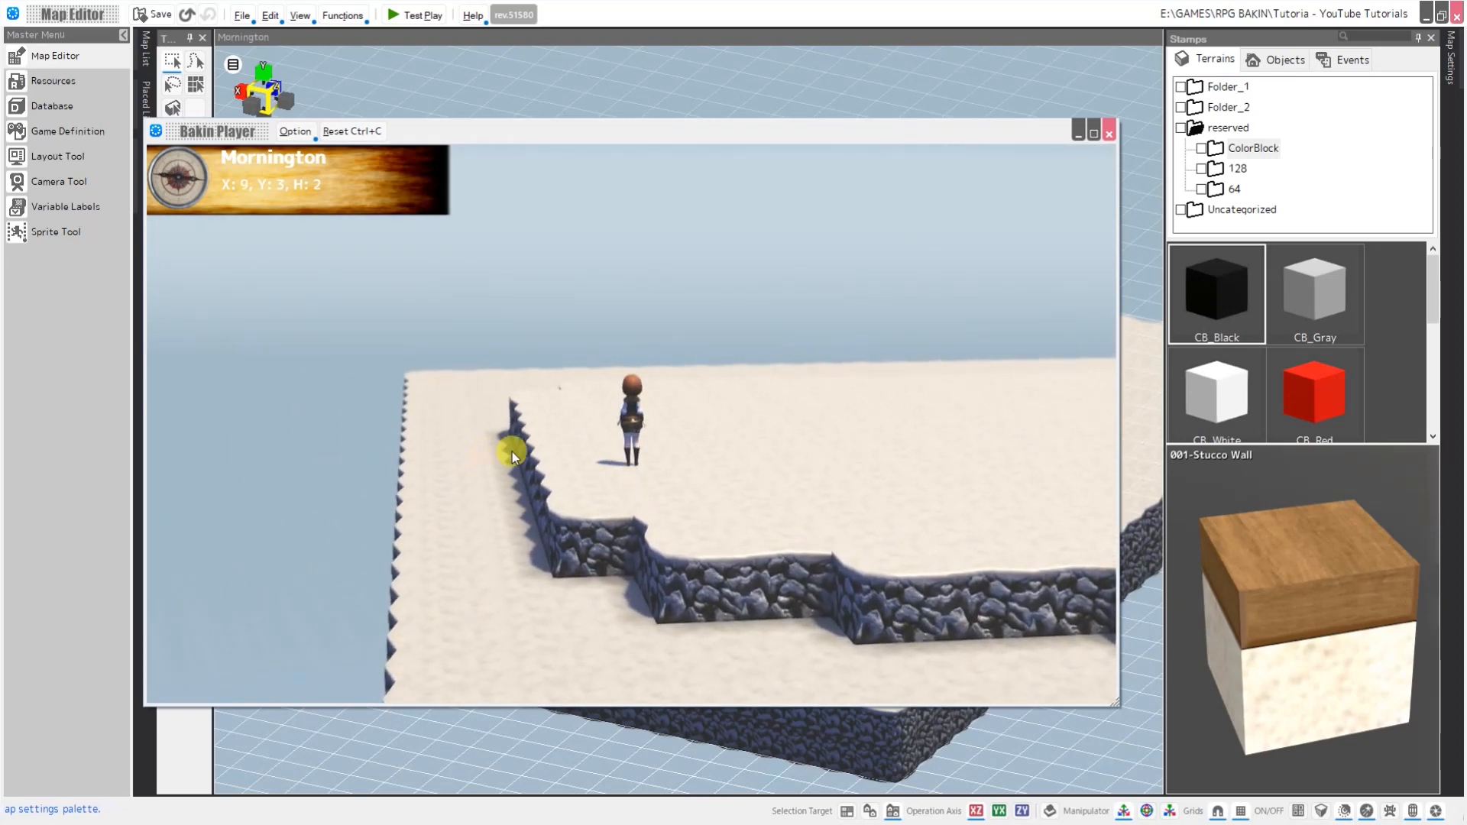